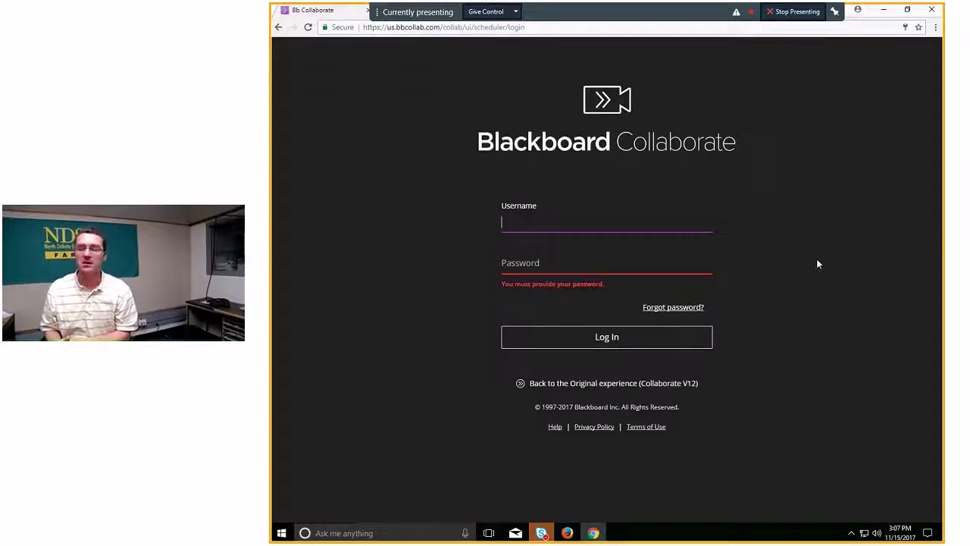
Log in to Blackboard Collaborate with the AgComm username and the account password, declining the browser's offer to save the password.
type("A")
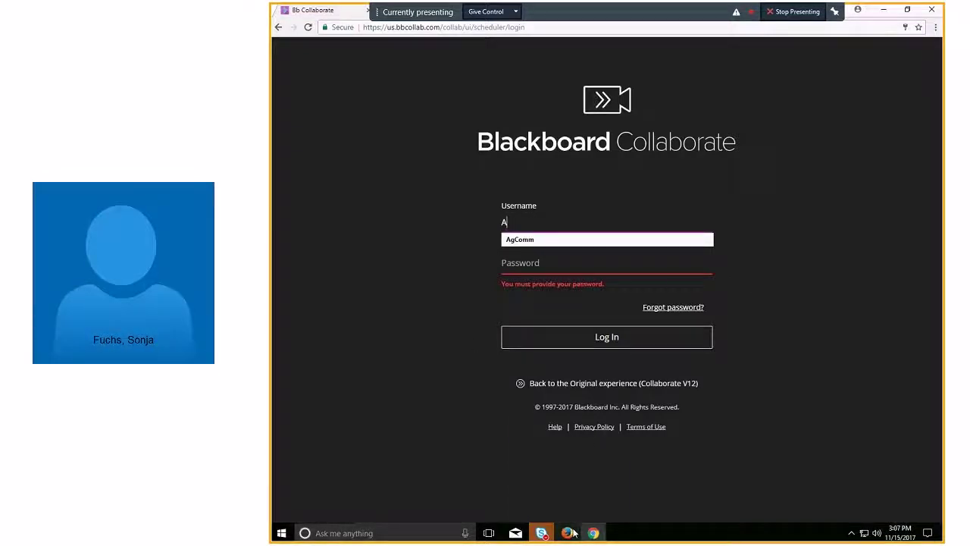
mouse_move(542, 534)
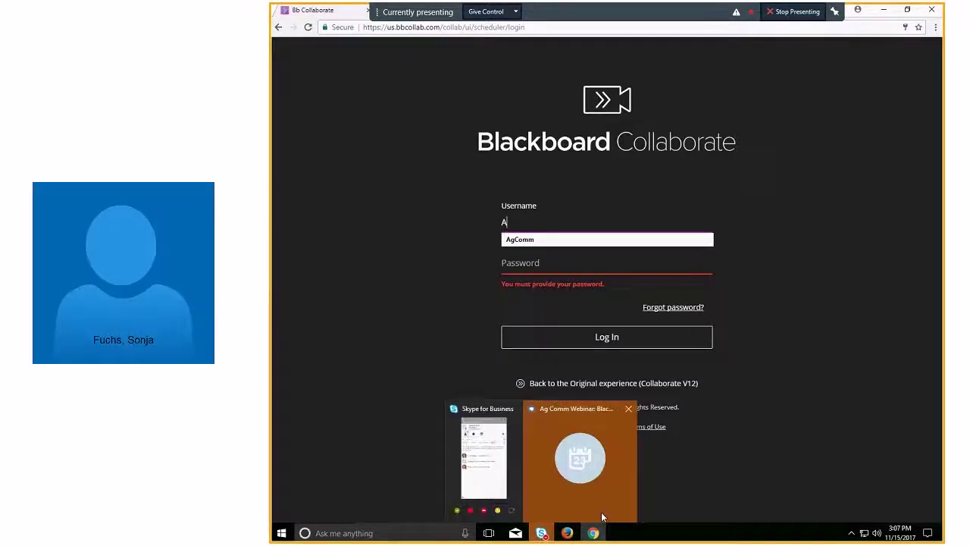
left_click(608, 508)
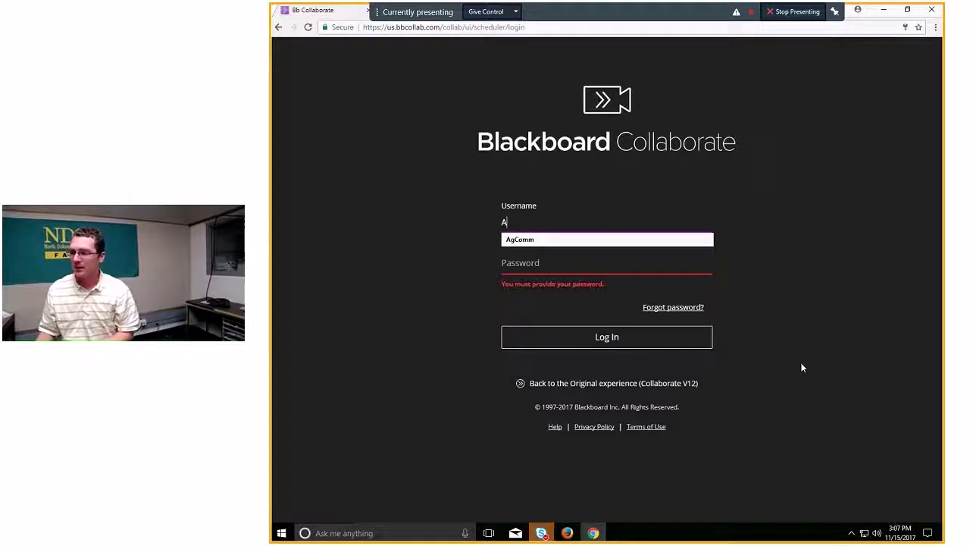
key("Down")
key("Return")
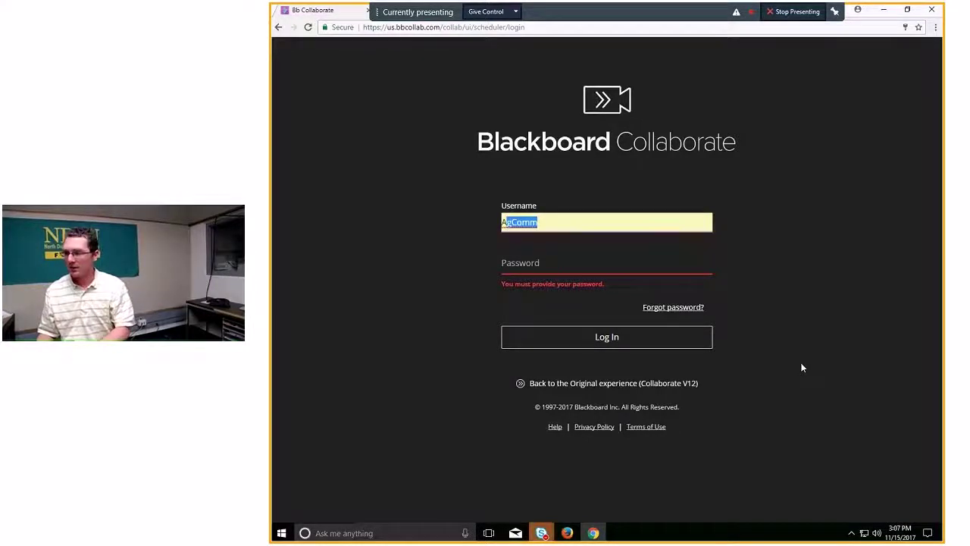
key("Tab")
type("•••")
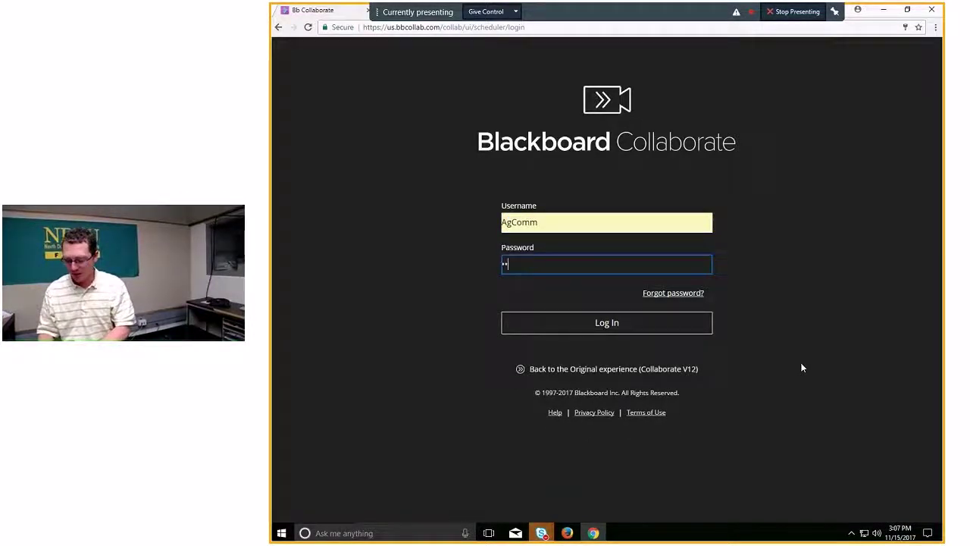
type("•••")
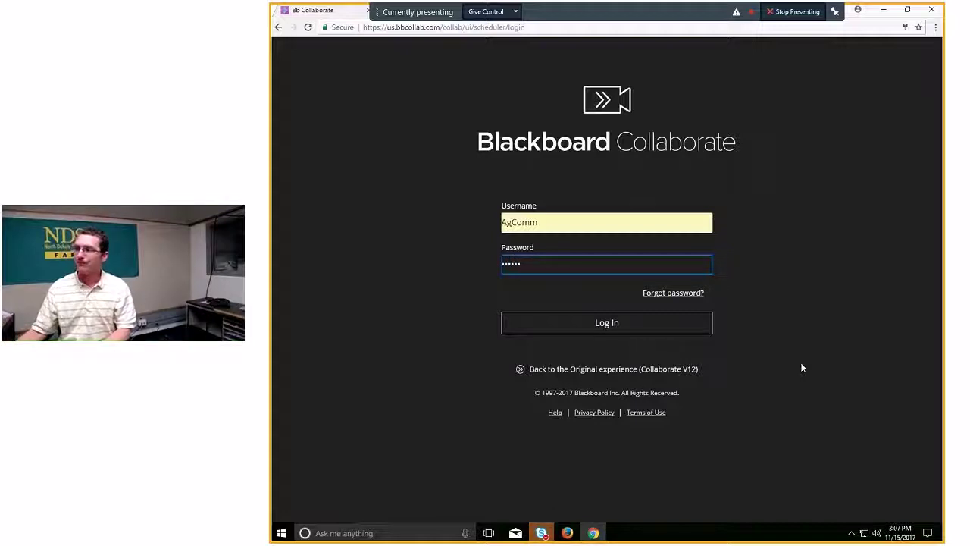
left_click(613, 325)
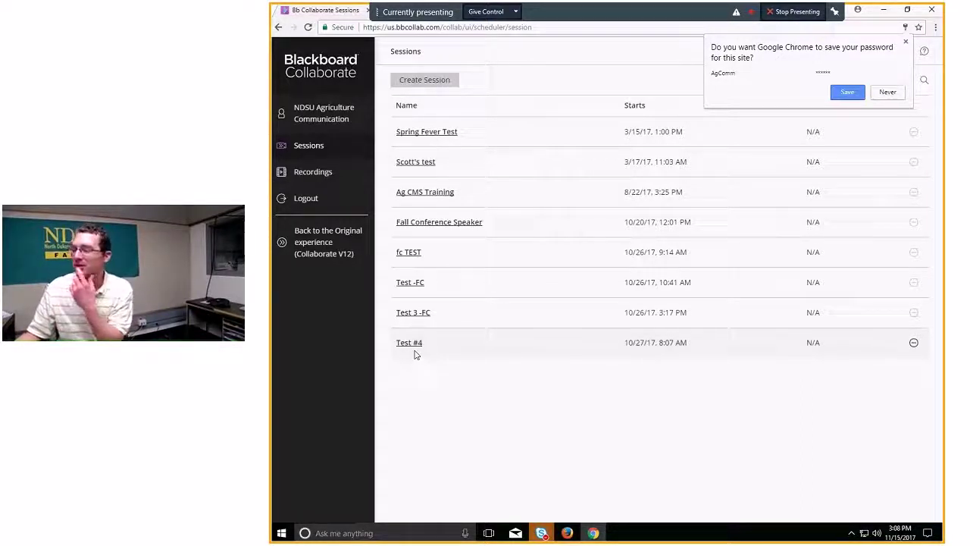
left_click(887, 92)
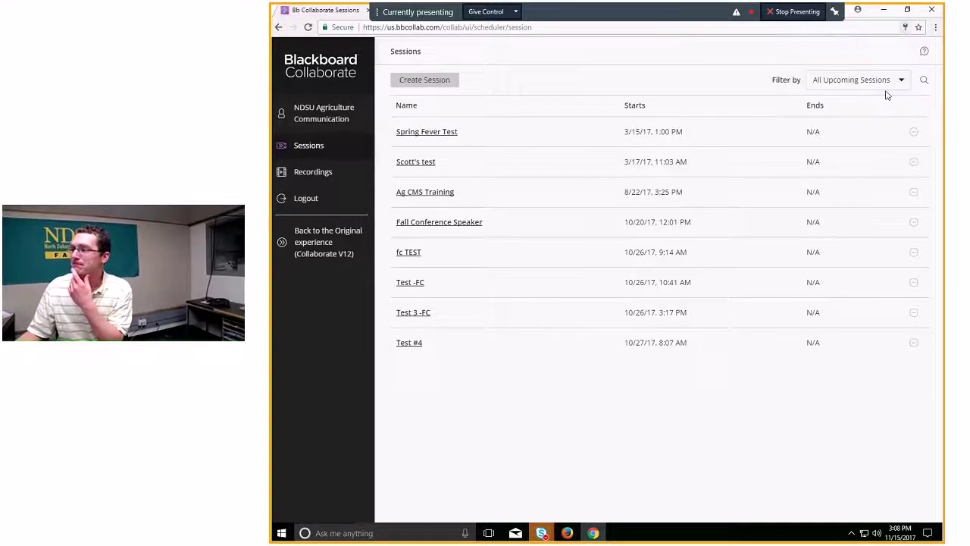
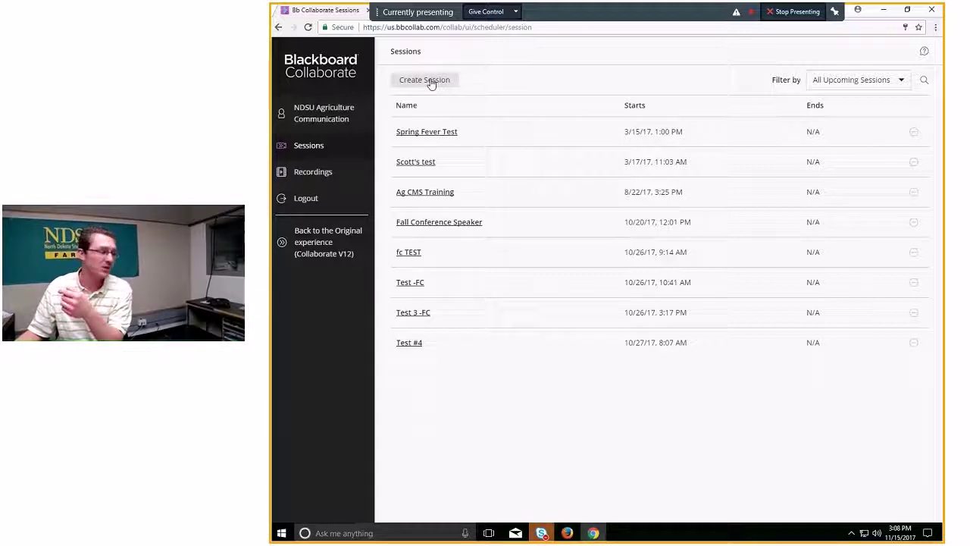
Create and save a session named "Test -Webinar", and select its access link and guest link in turn.
left_click(428, 85)
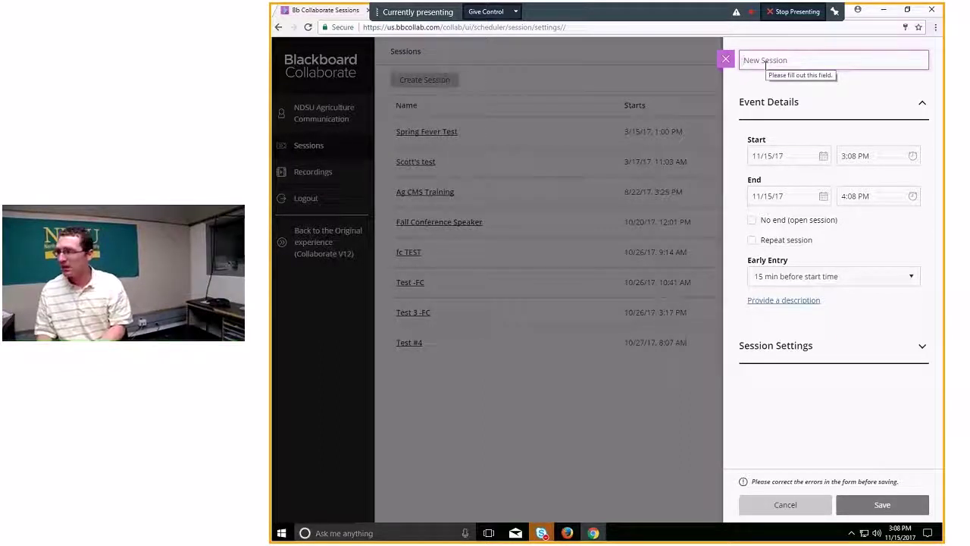
type("Test -Webinar")
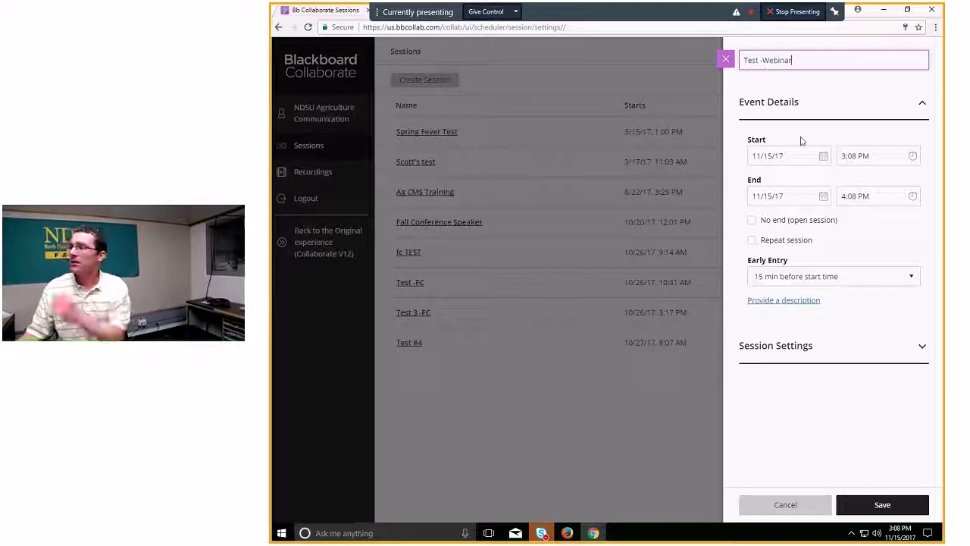
key("Return")
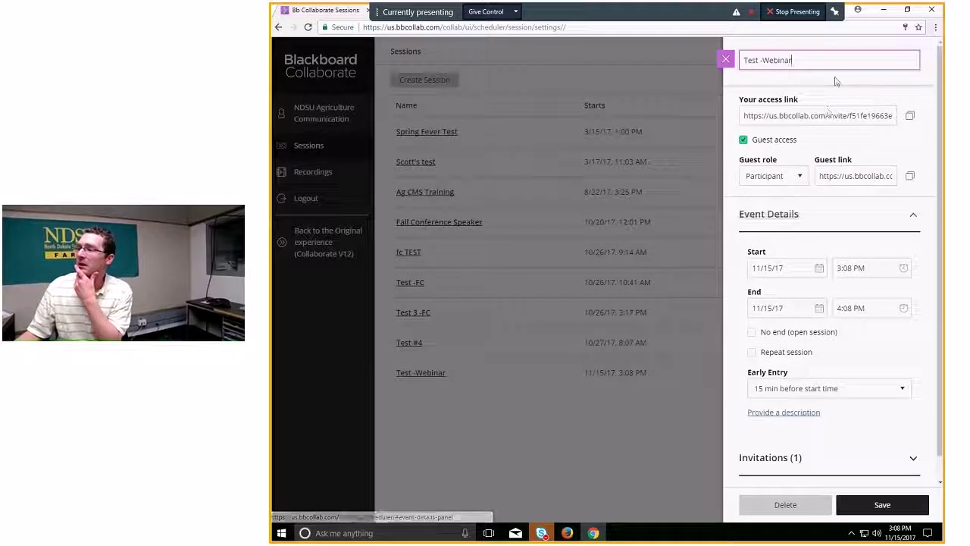
left_click(806, 119)
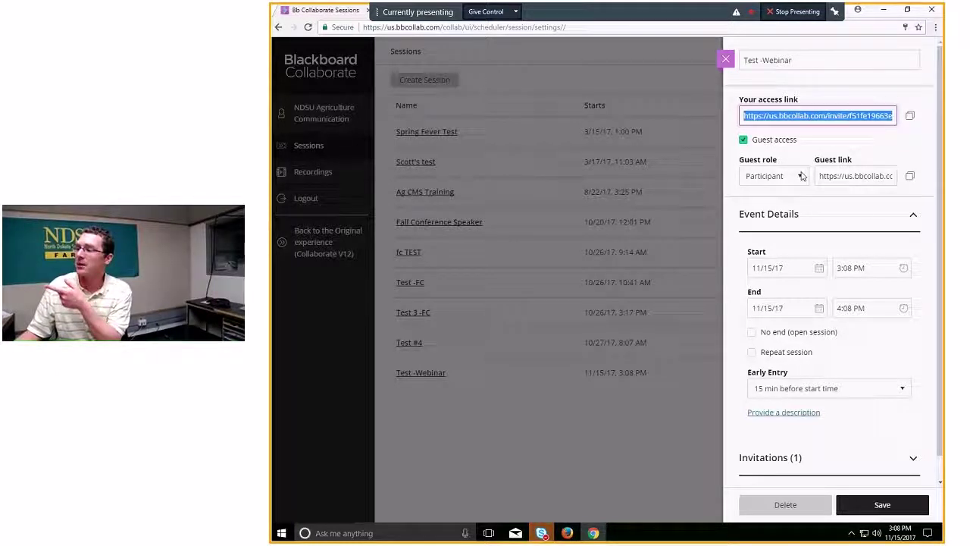
left_click(834, 180)
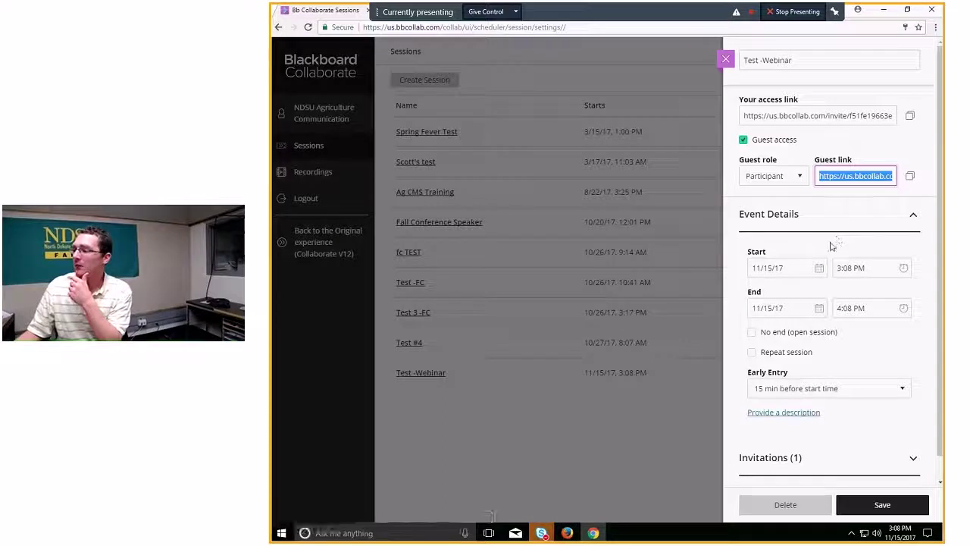
Set the Test -Webinar session's event details to No end (open session).
scroll(922, 334, "down", 1)
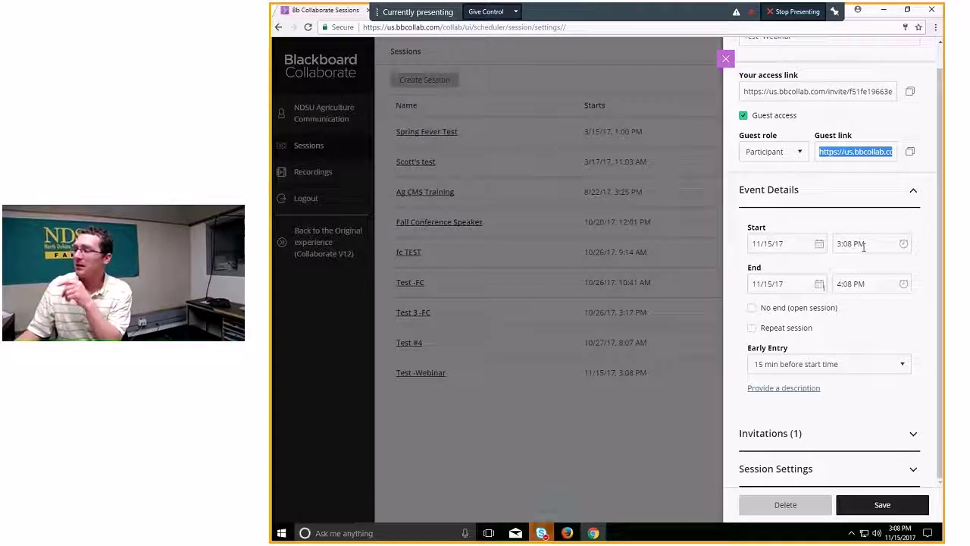
left_click(821, 286)
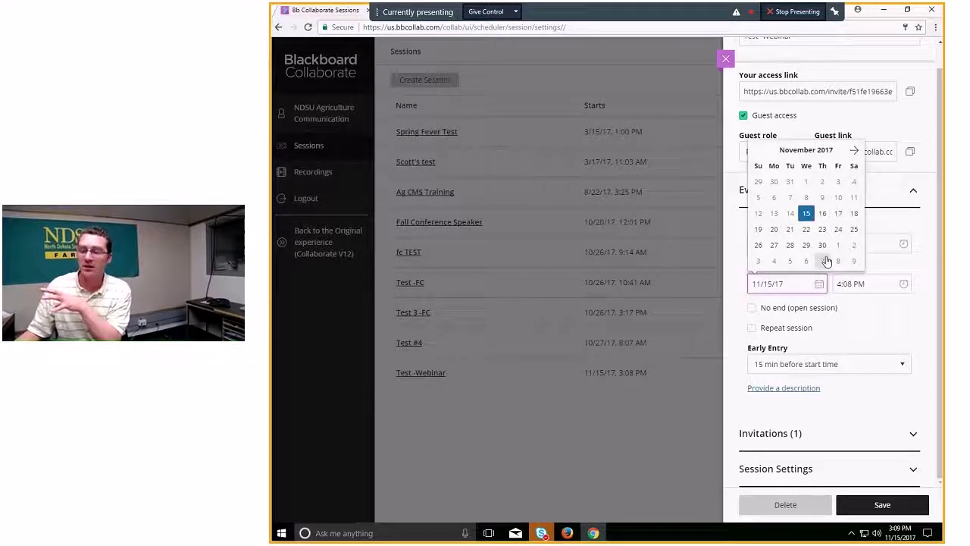
left_click(856, 310)
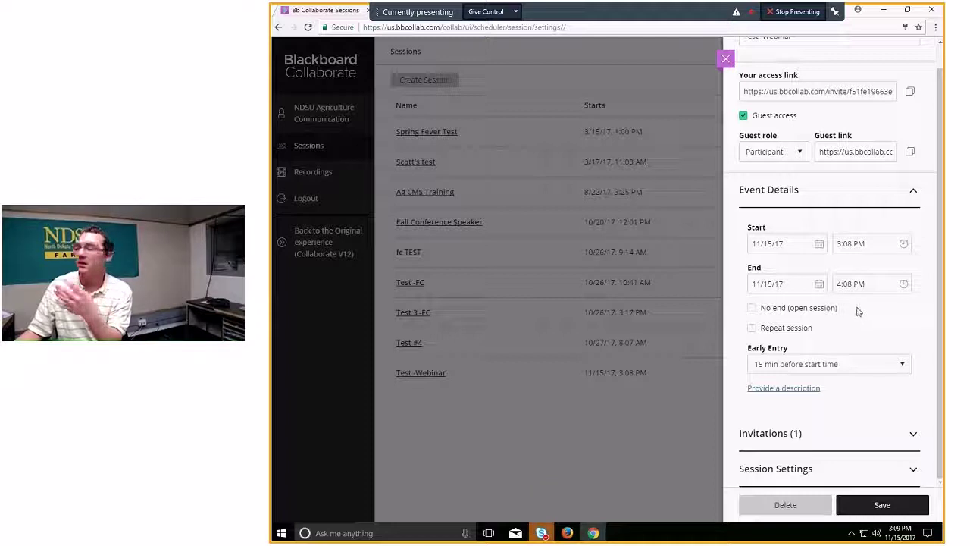
left_click(752, 308)
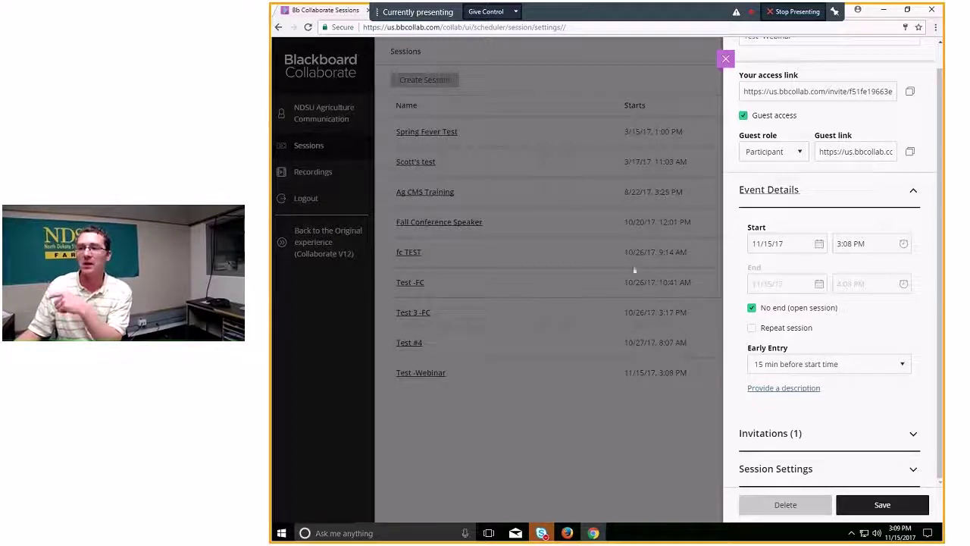
Check the session's invitations and enable Allow recording downloads in its session settings.
left_click(913, 434)
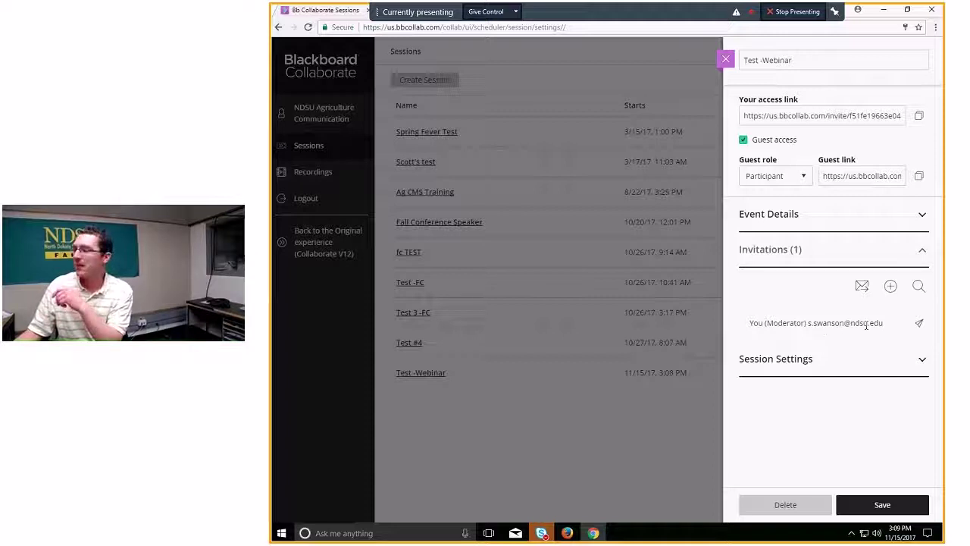
left_click(922, 252)
left_click(922, 288)
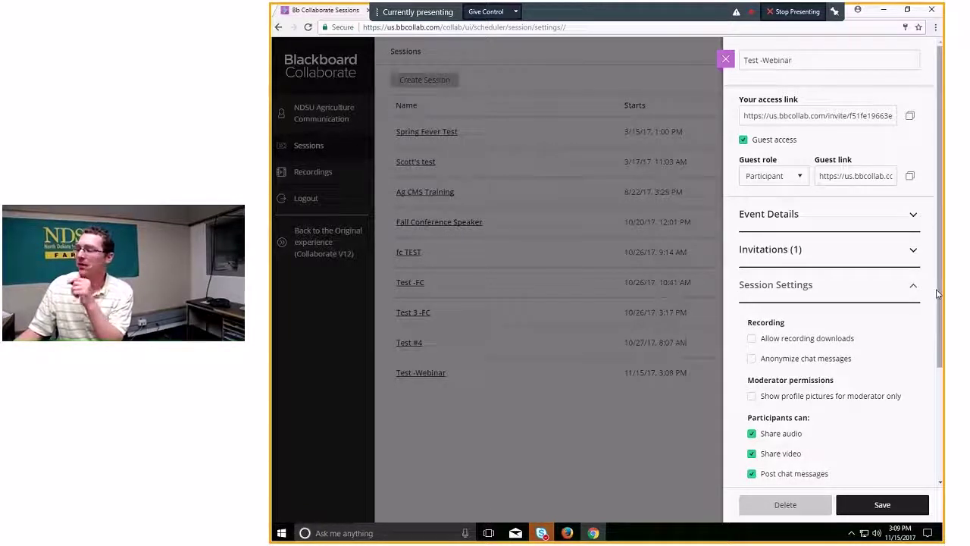
scroll(921, 364, "down", 3)
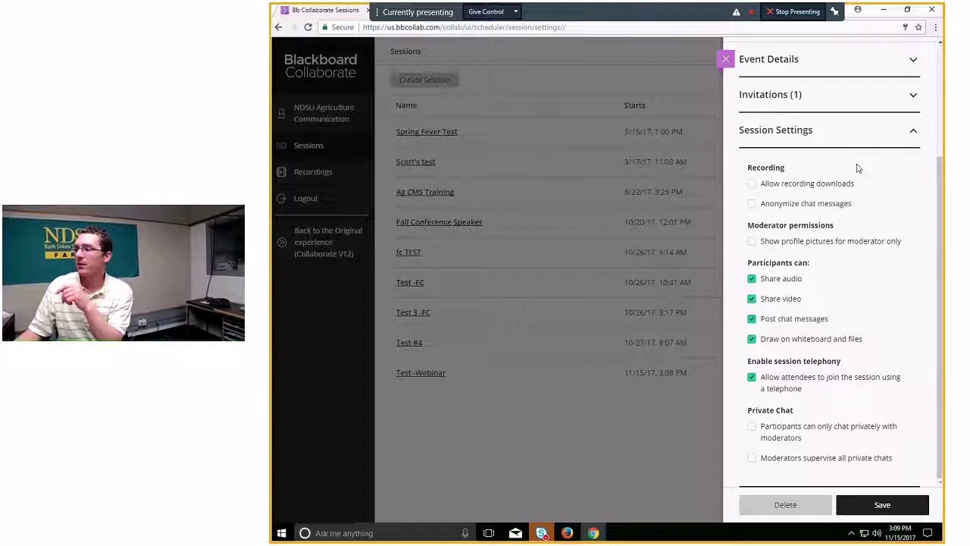
left_click(753, 184)
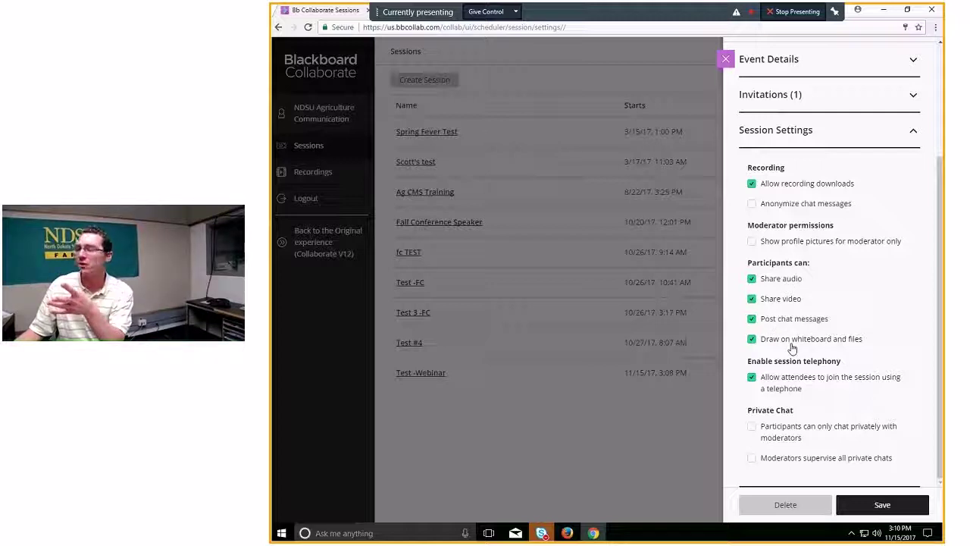
Disable Share audio and Share video for participants, leave Post chat messages enabled, and save the session.
left_click(753, 279)
left_click(752, 299)
left_click(752, 318)
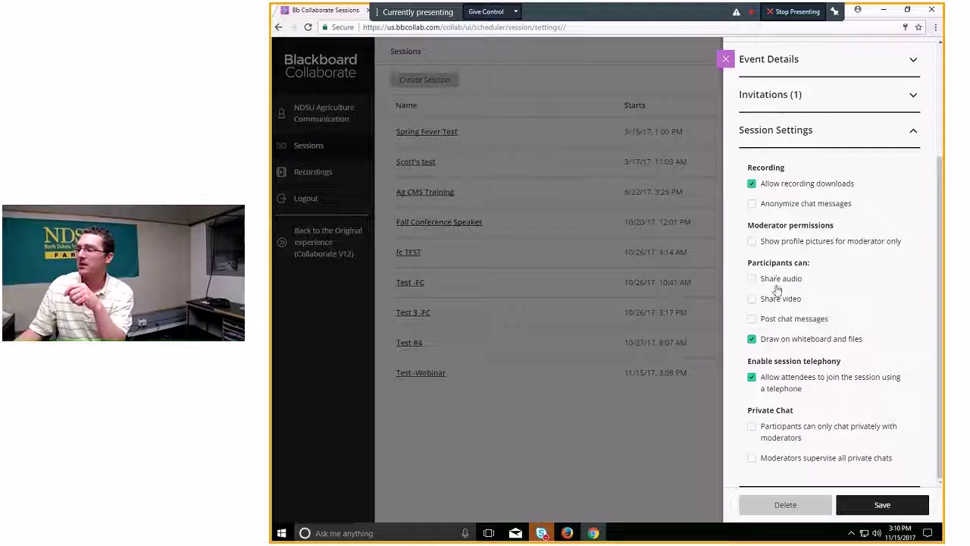
left_click(752, 319)
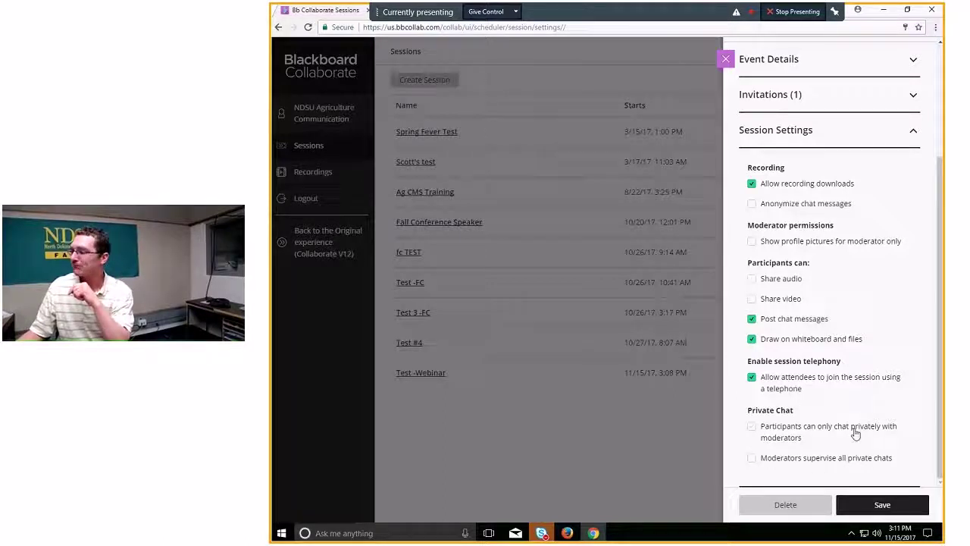
left_click(868, 501)
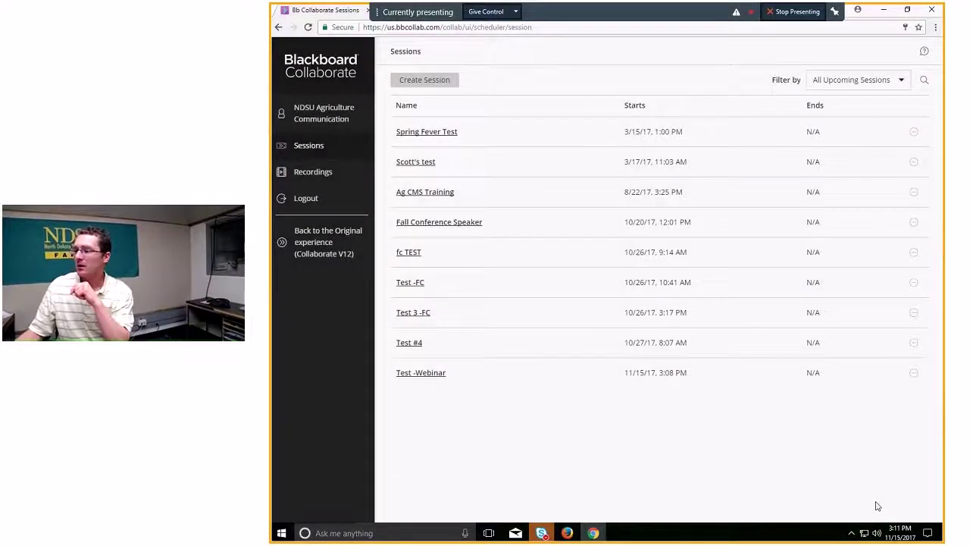
Reopen the Test -Webinar session settings, turn Share audio and Share video back on for participants, and save.
left_click(429, 373)
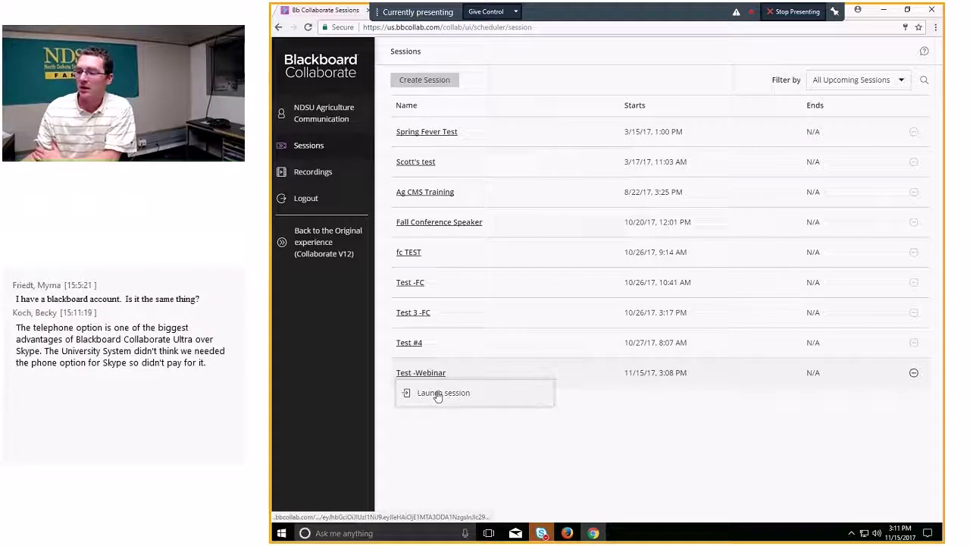
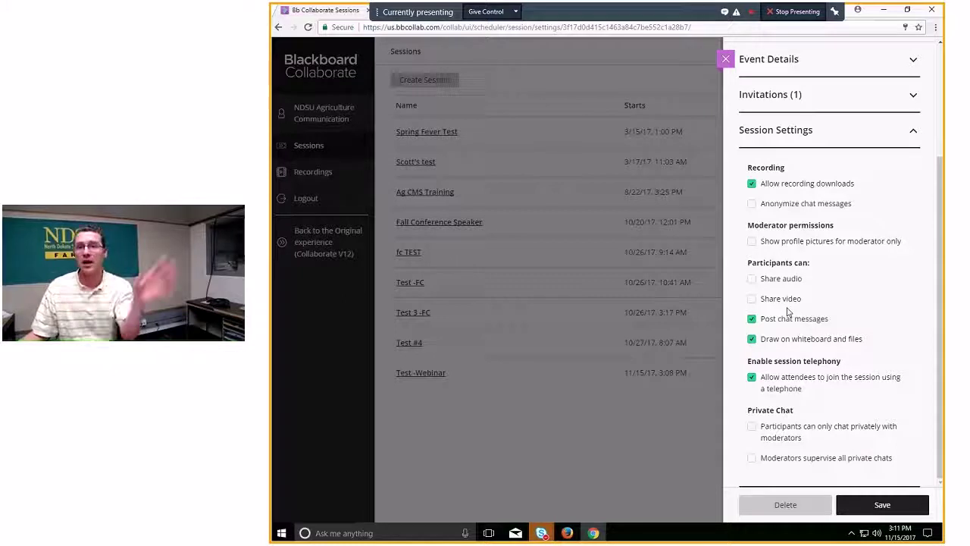
left_click(753, 279)
left_click(753, 299)
left_click(876, 509)
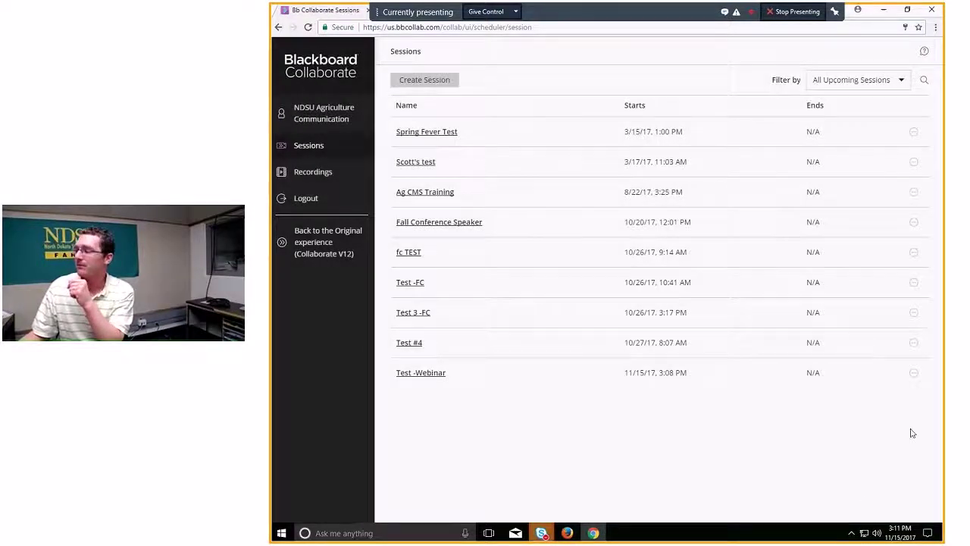
Open the Fall Conference Speaker report for the 10/24/17, 12:07 PM instance and review both pages of attendees.
left_click(914, 374)
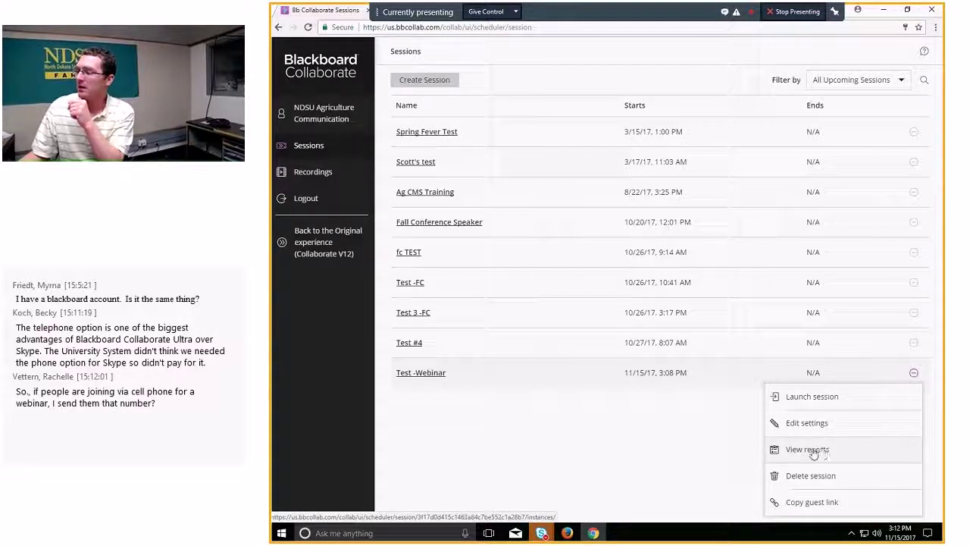
left_click(686, 450)
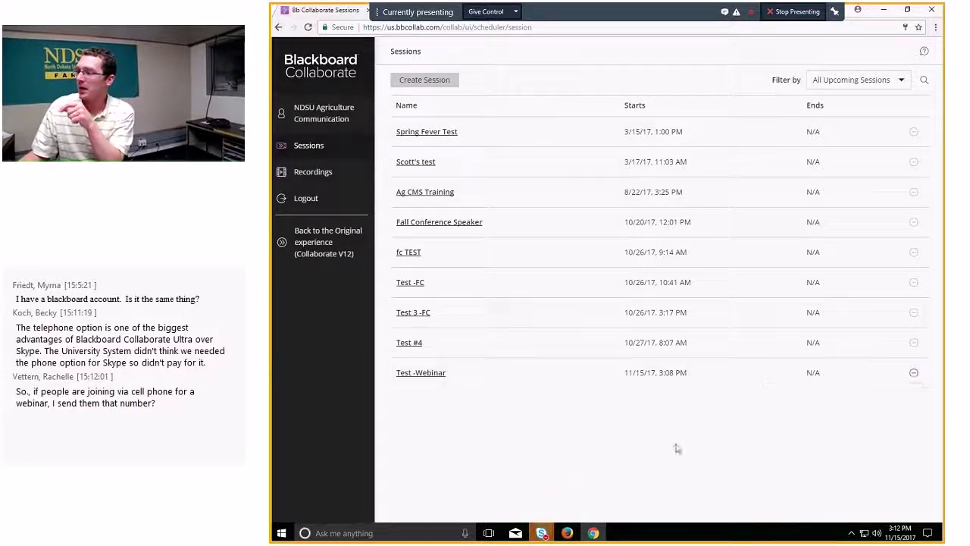
left_click(914, 224)
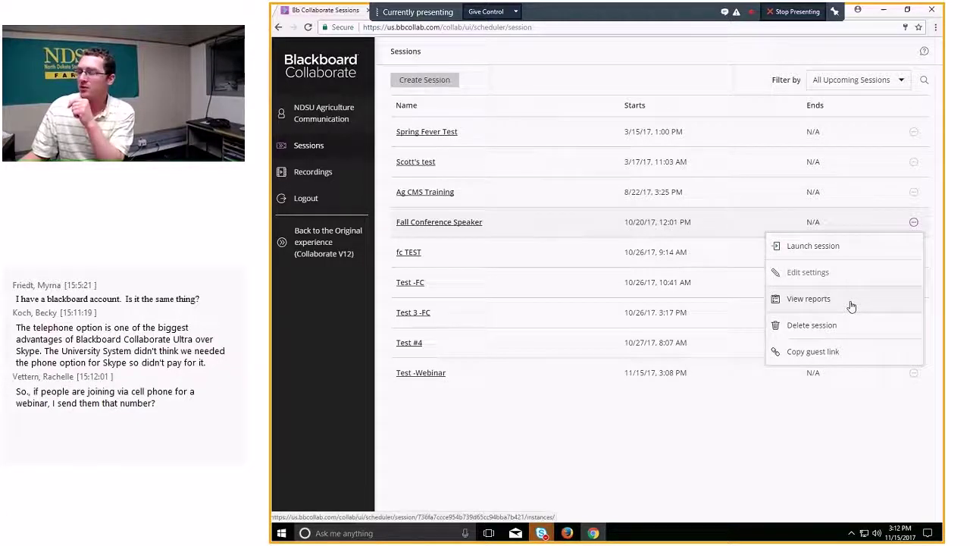
left_click(813, 302)
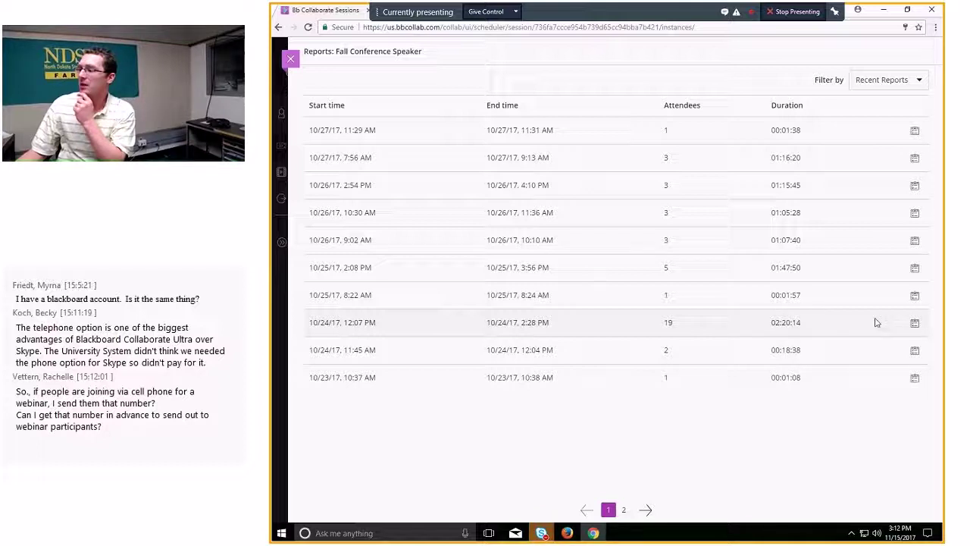
left_click(916, 323)
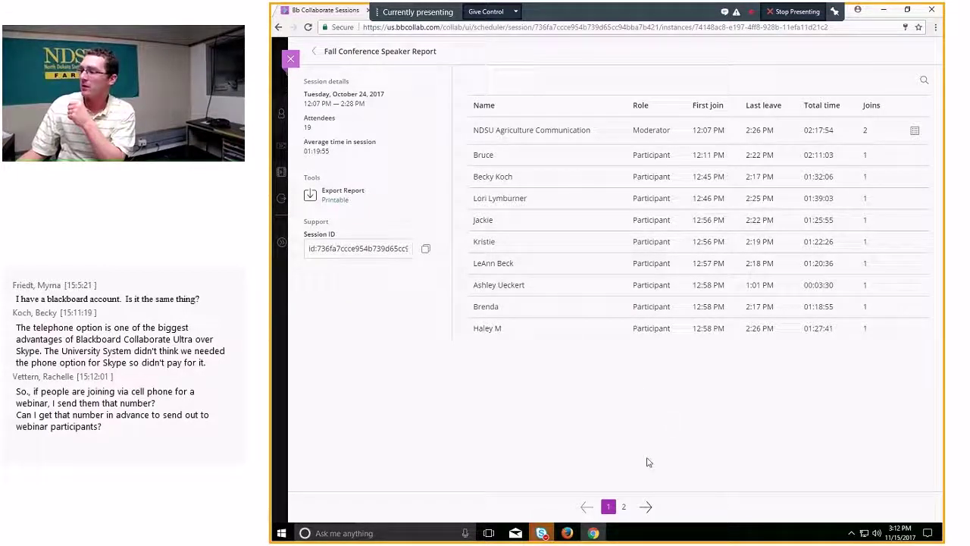
left_click(646, 507)
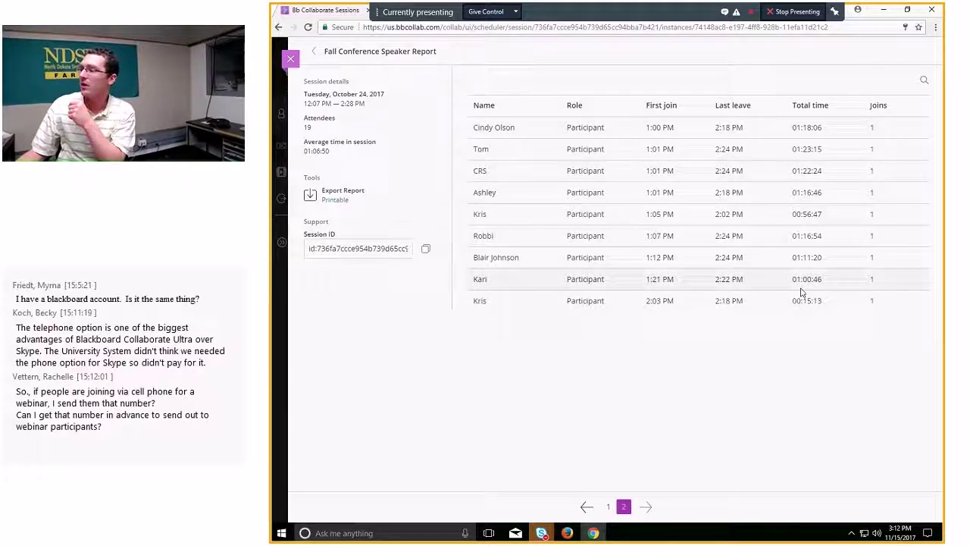
left_click(586, 507)
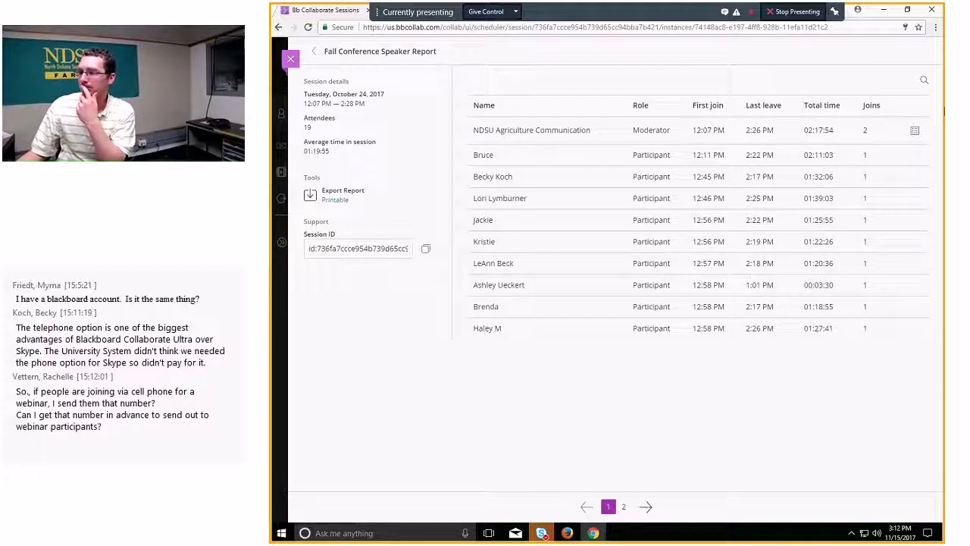
Close the attendance report and copy the guest link of the Test -Webinar session.
left_click(290, 59)
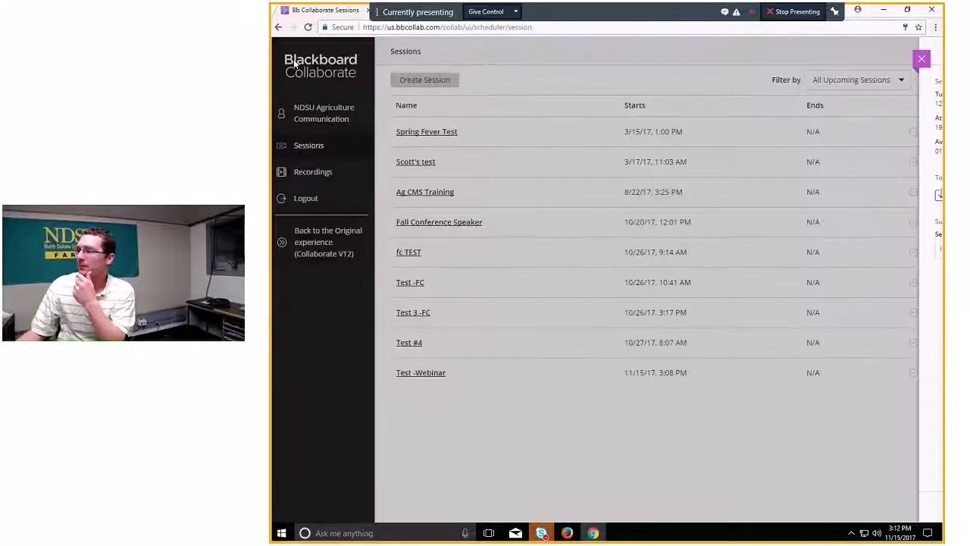
left_click(914, 374)
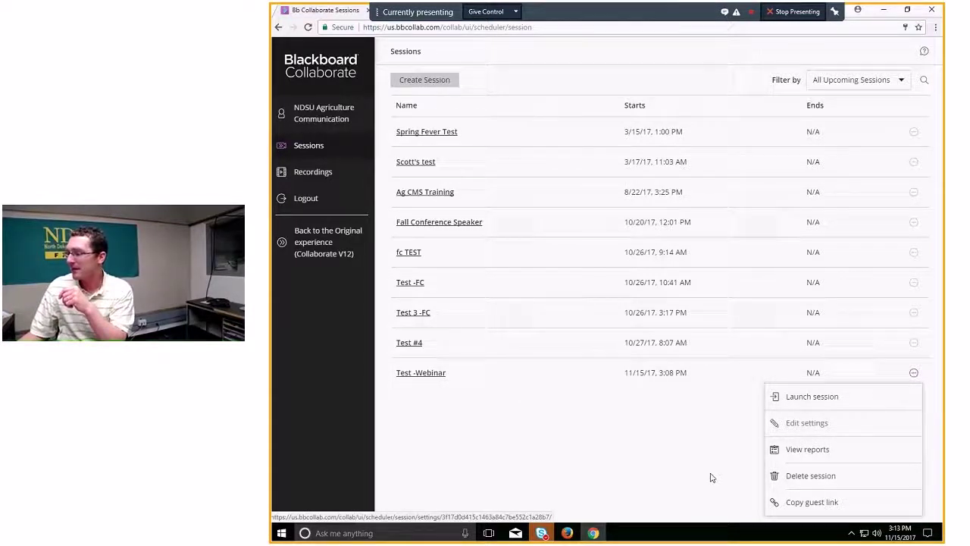
left_click(815, 503)
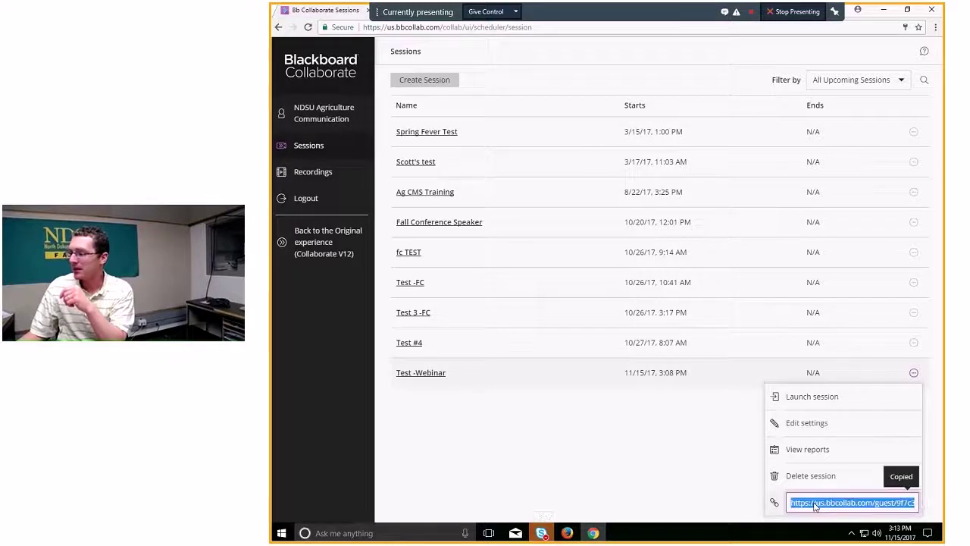
left_click(702, 456)
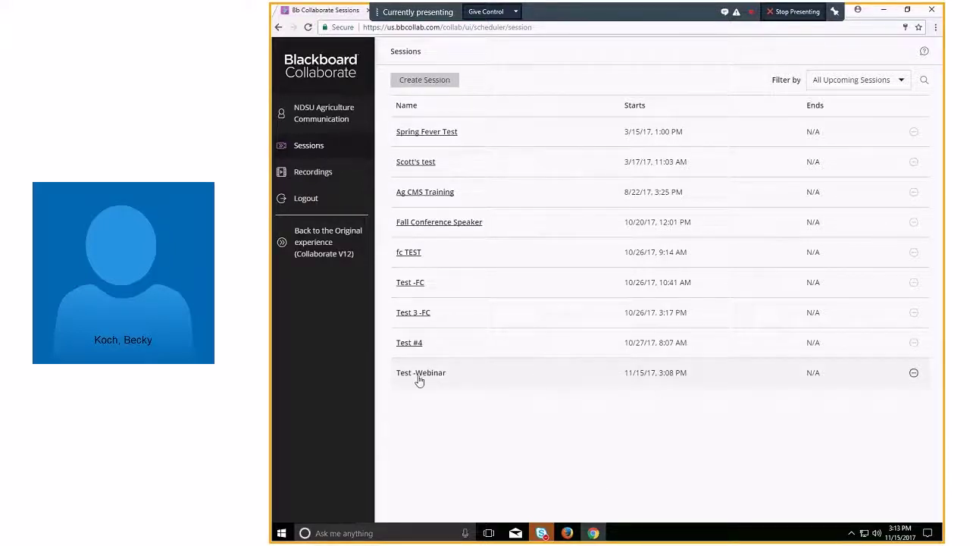
Review the Test -Webinar session's access links, event details and invitations, and close its settings without changes.
left_click(915, 372)
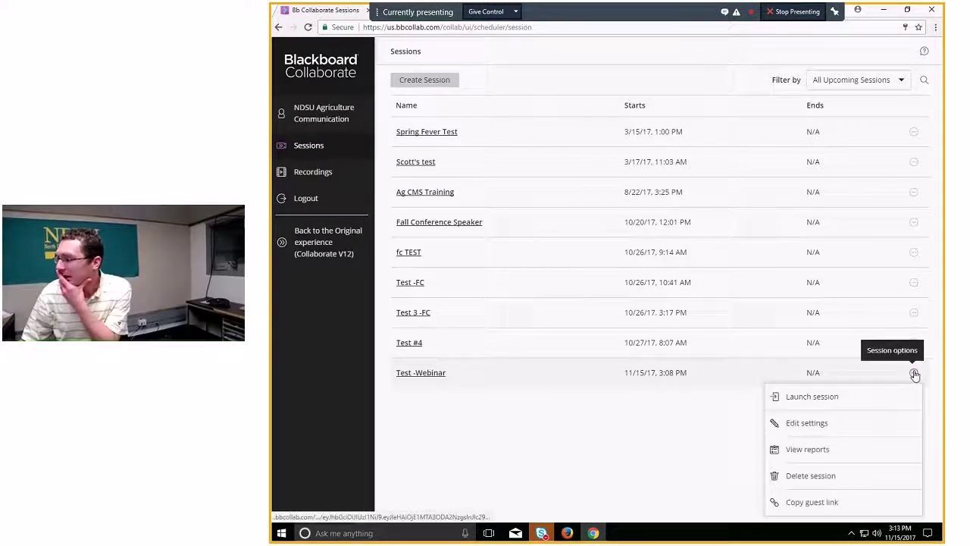
left_click(826, 424)
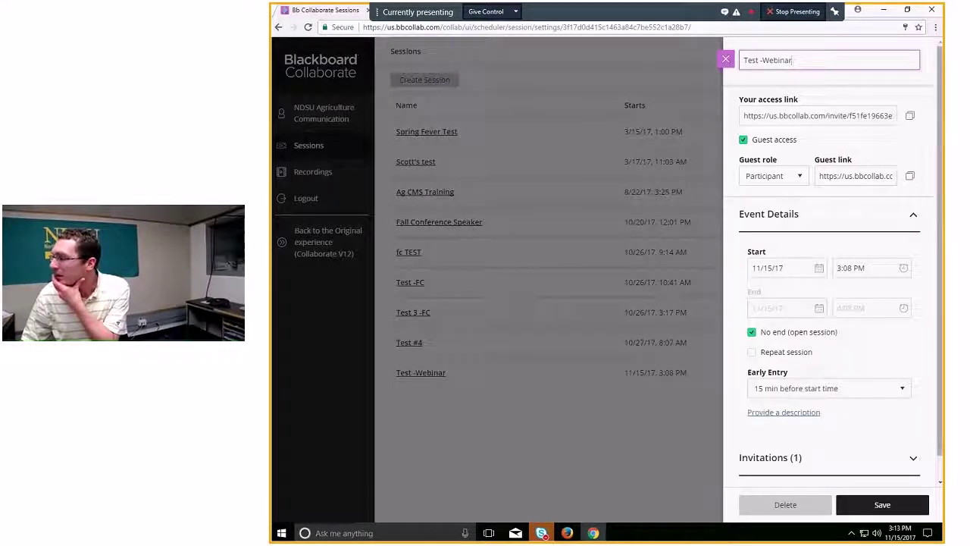
left_click_drag(939, 204, 939, 229)
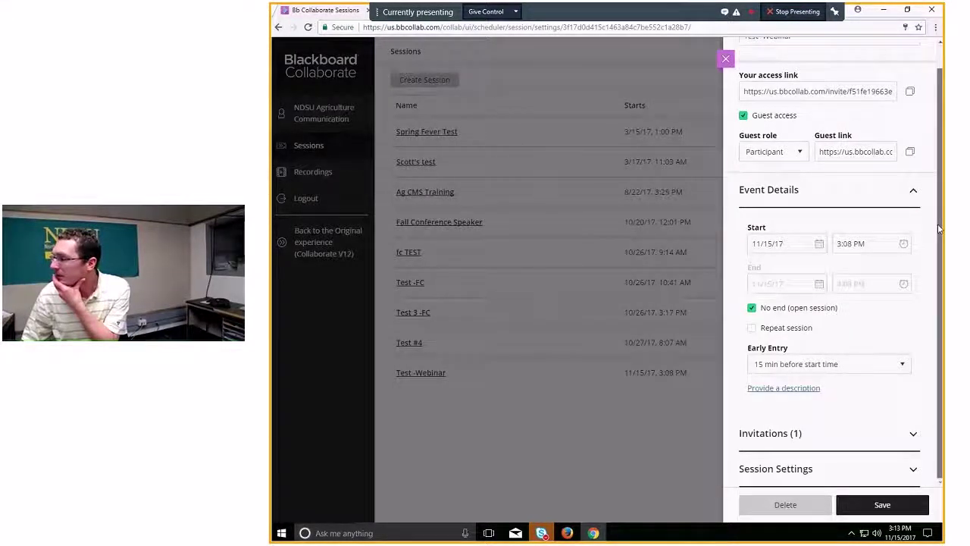
left_click(907, 440)
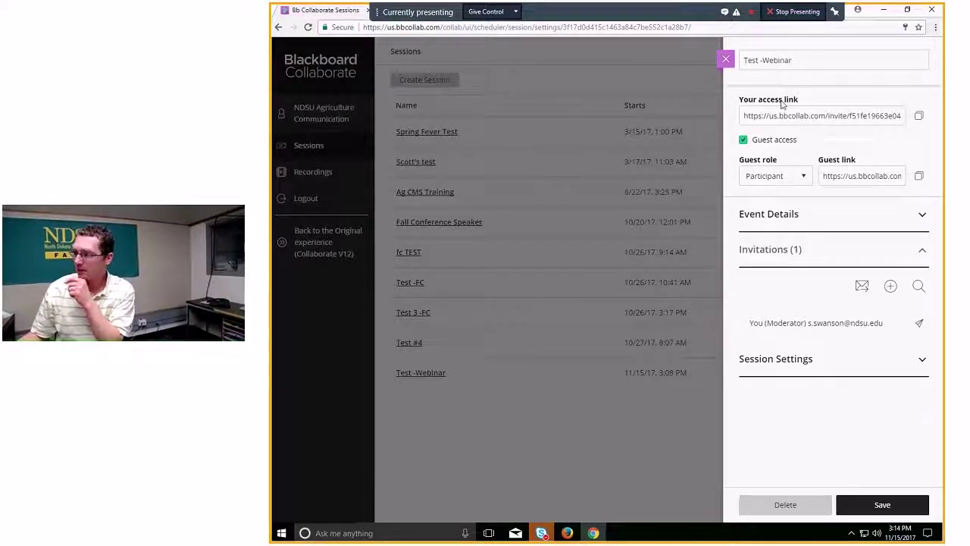
left_click(725, 59)
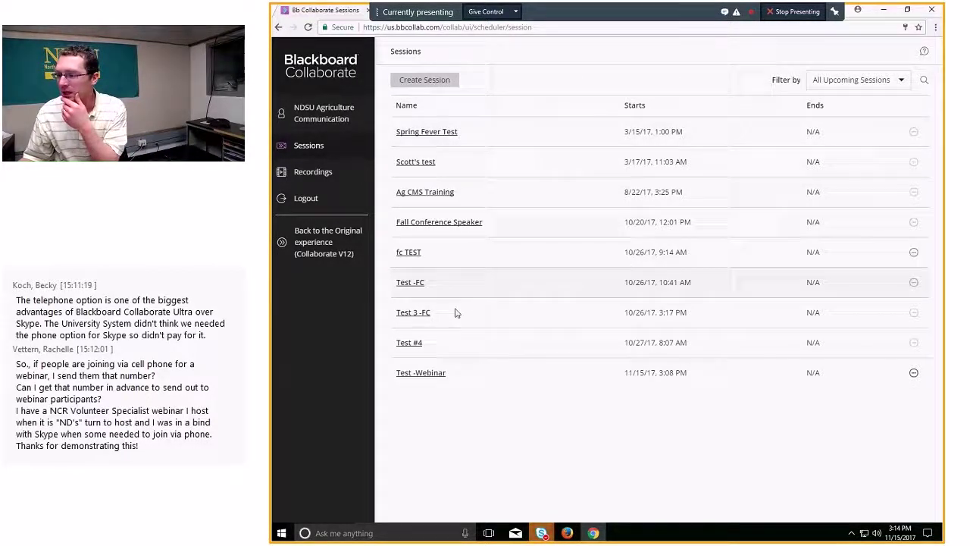
Launch the Test 3 -FC session and complete the camera and microphone setup, accepting both the audio and video tests as working.
left_click(409, 317)
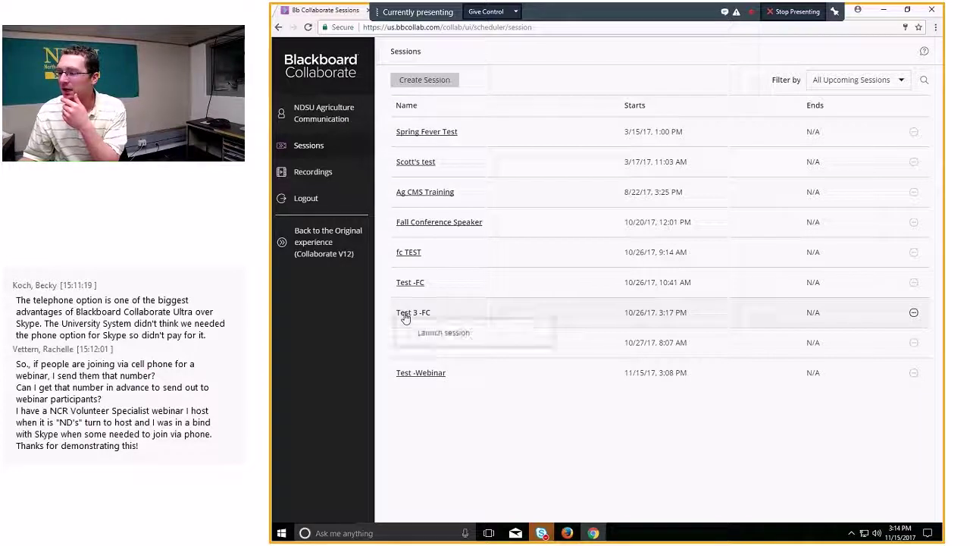
left_click(443, 332)
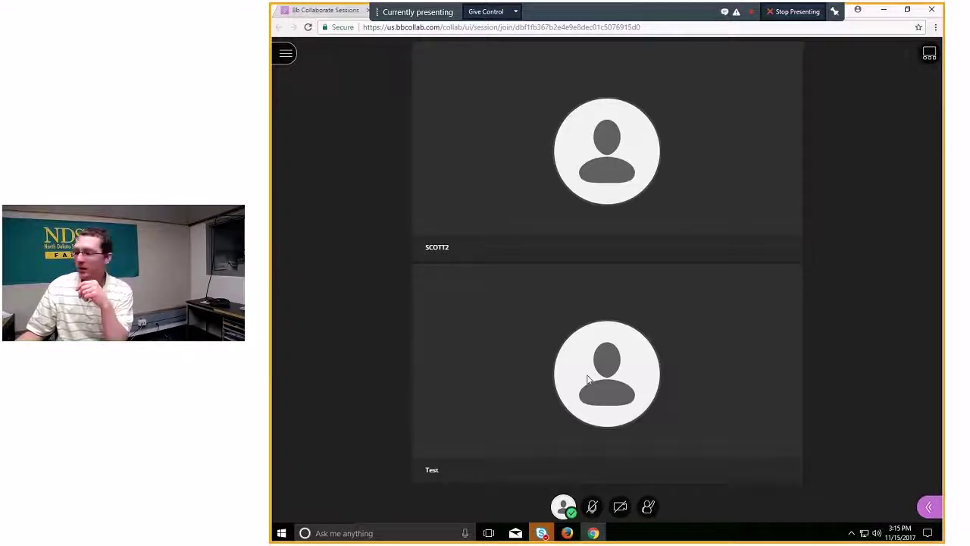
left_click(563, 507)
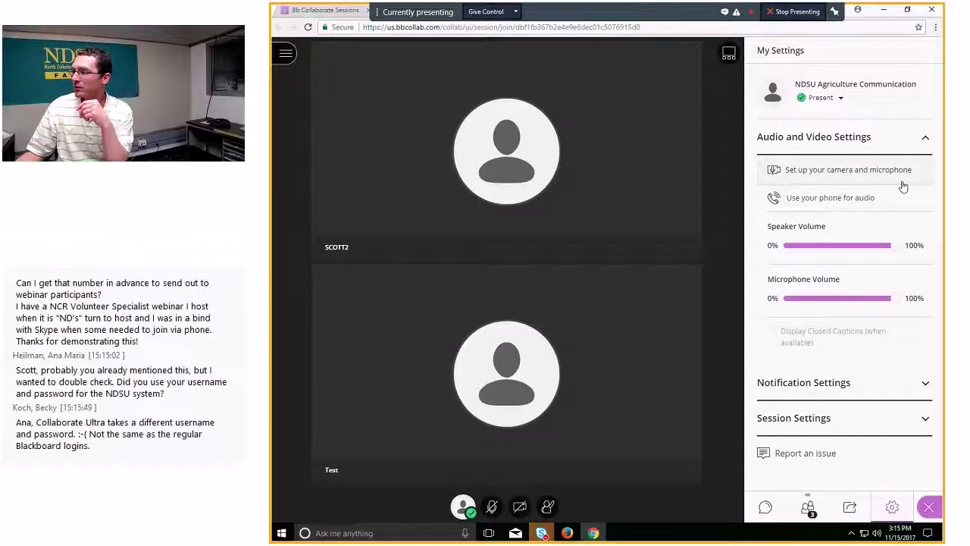
left_click(847, 172)
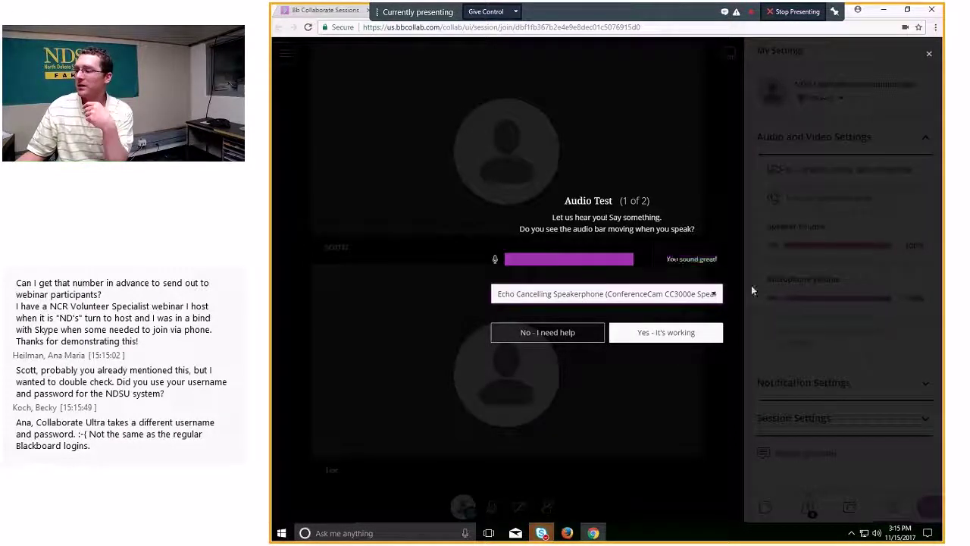
left_click(675, 330)
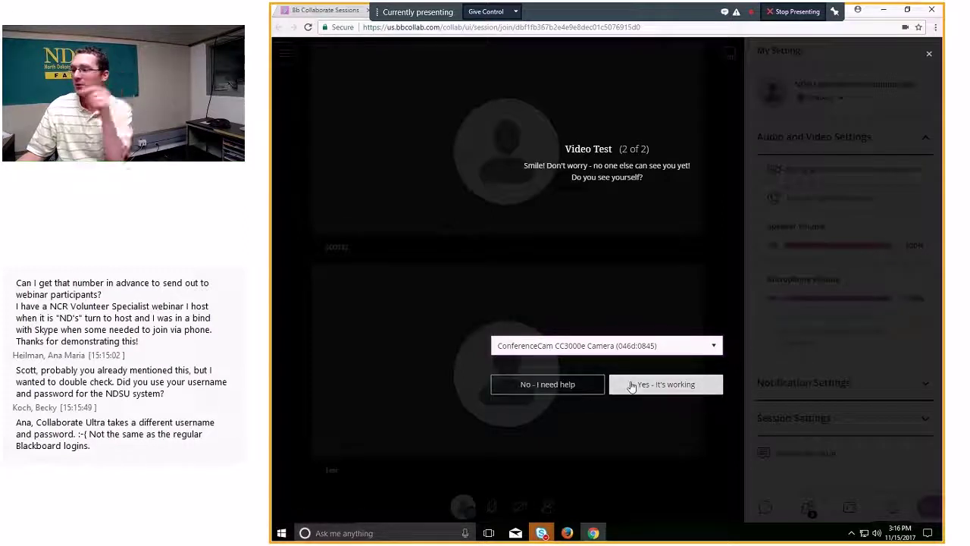
left_click(669, 377)
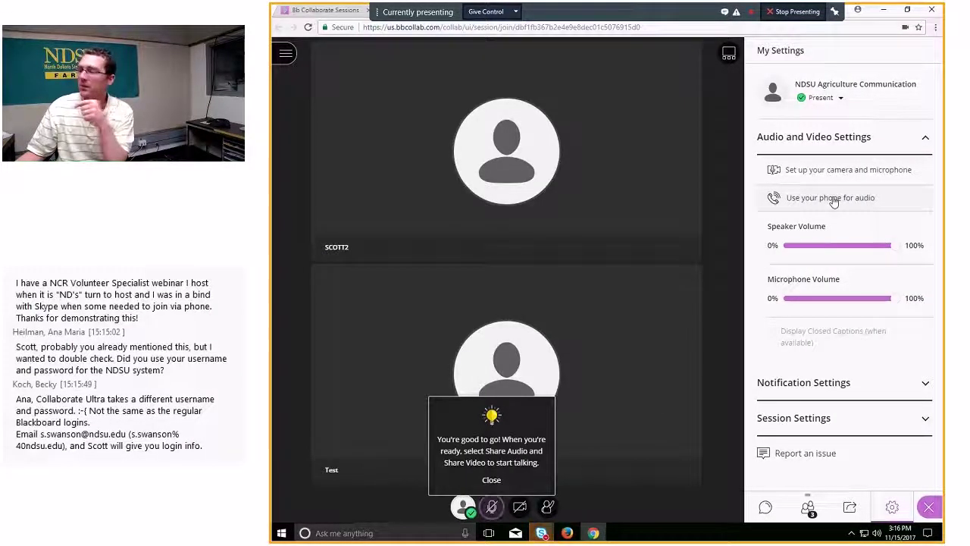
Reveal the dial-in phone number and PIN for using a phone as session audio, and highlight them briefly.
left_click(831, 198)
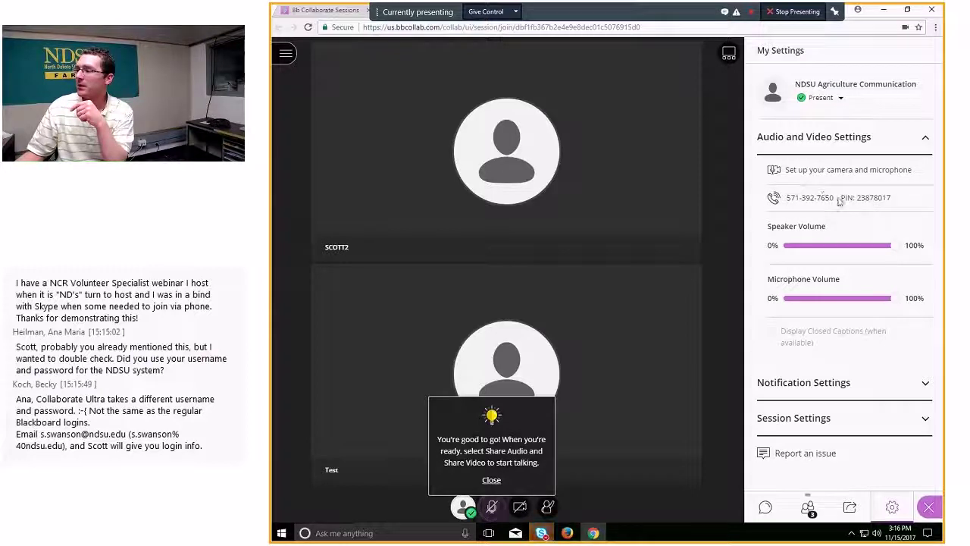
left_click_drag(894, 199, 785, 203)
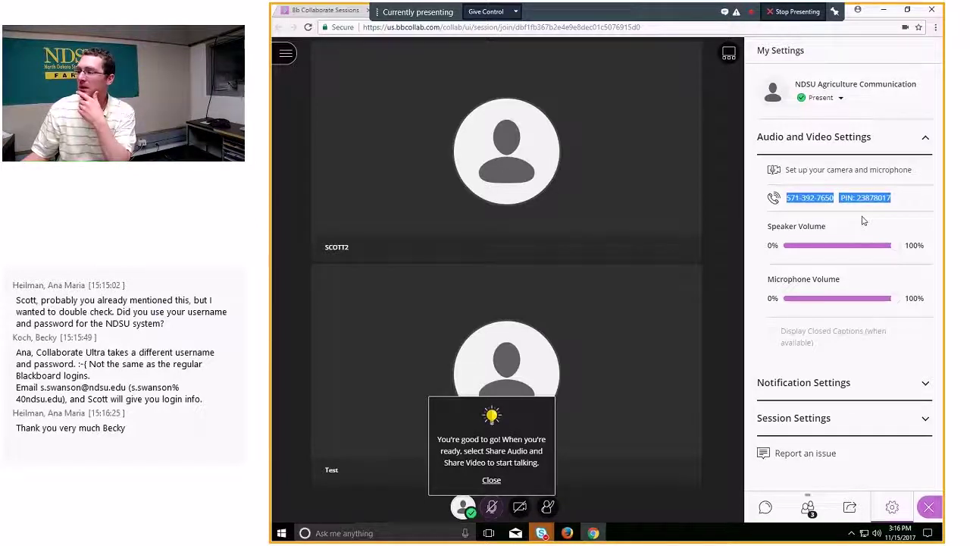
left_click(920, 203)
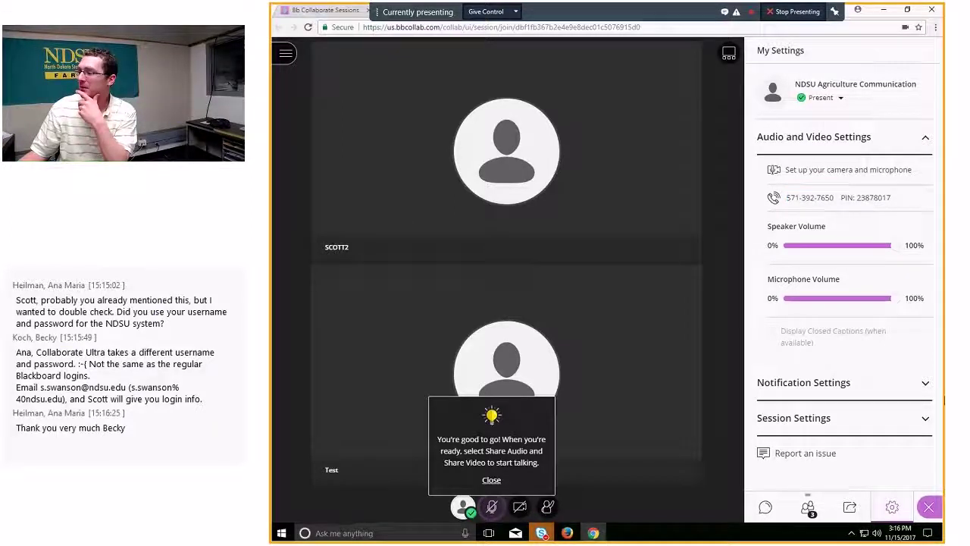
In the notification settings, turn the visual and audio notifications for posted chat messages off and back on.
left_click(926, 384)
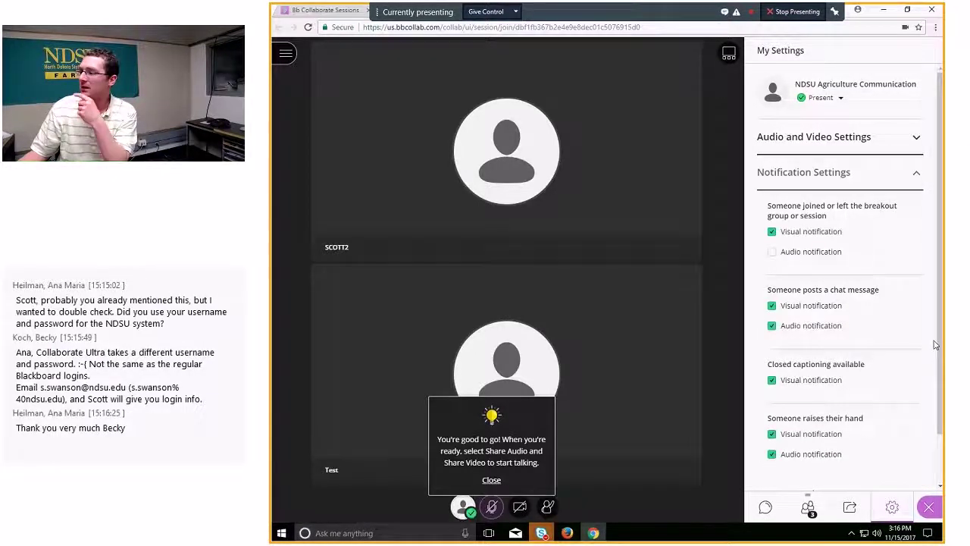
scroll(935, 345, "down", 2)
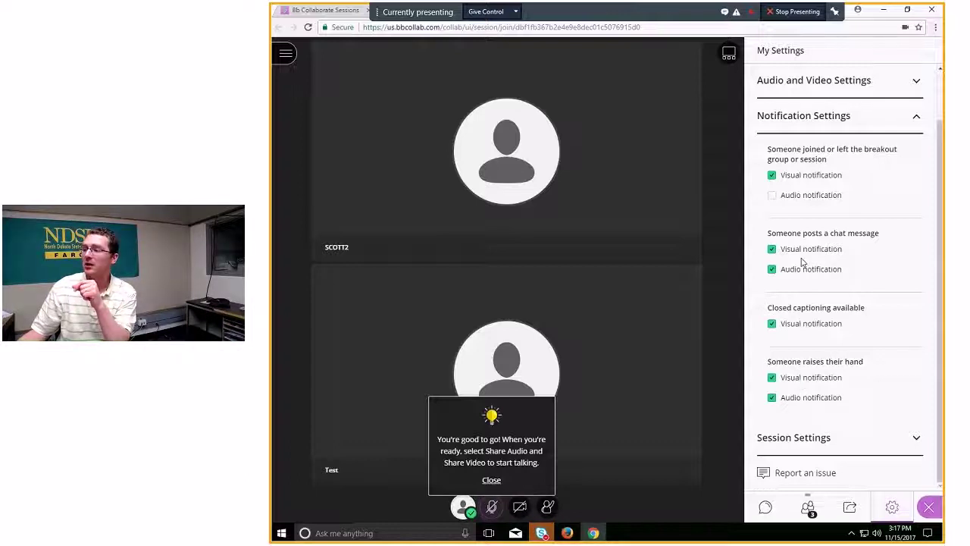
left_click(771, 251)
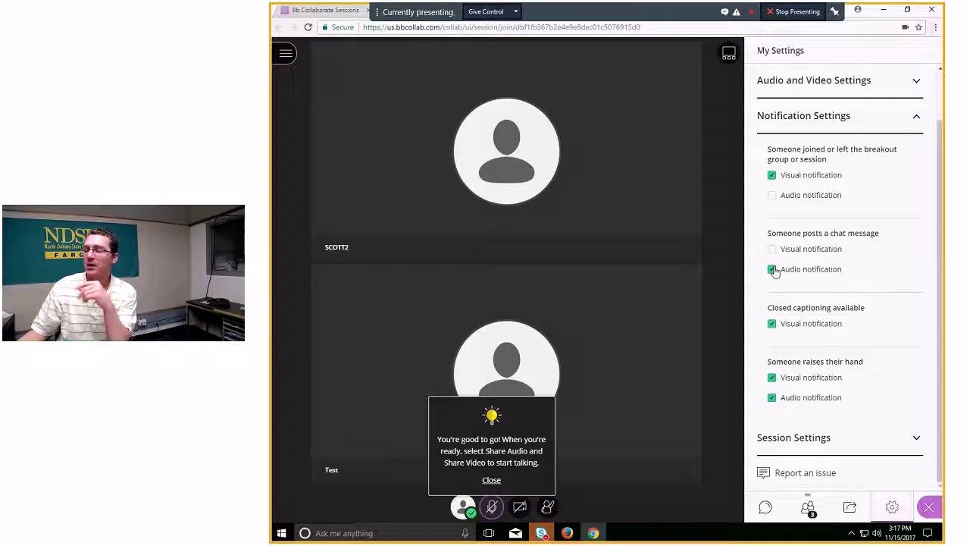
left_click(772, 270)
left_click(772, 270)
left_click(772, 250)
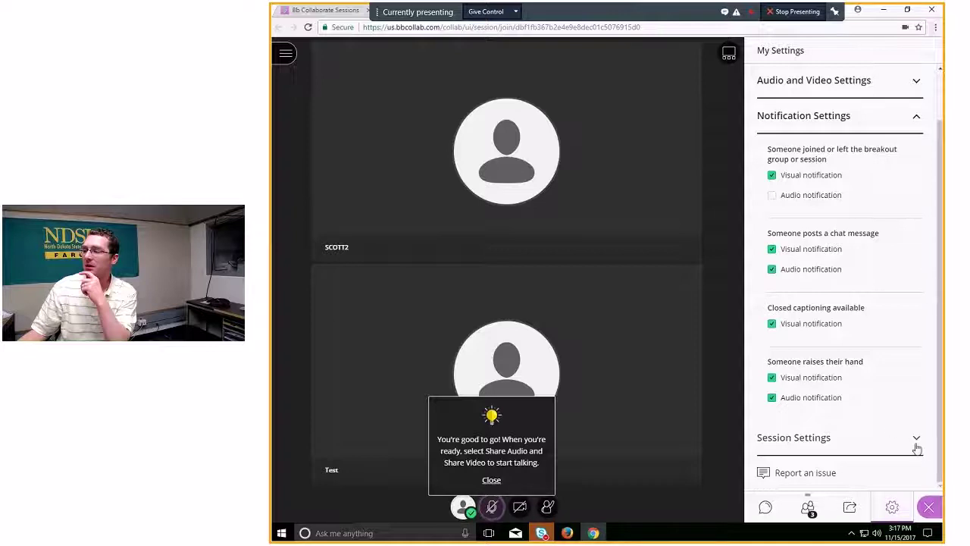
Allow participants to share audio and share video in the running session's settings, and collapse that section.
left_click(917, 118)
left_click(927, 210)
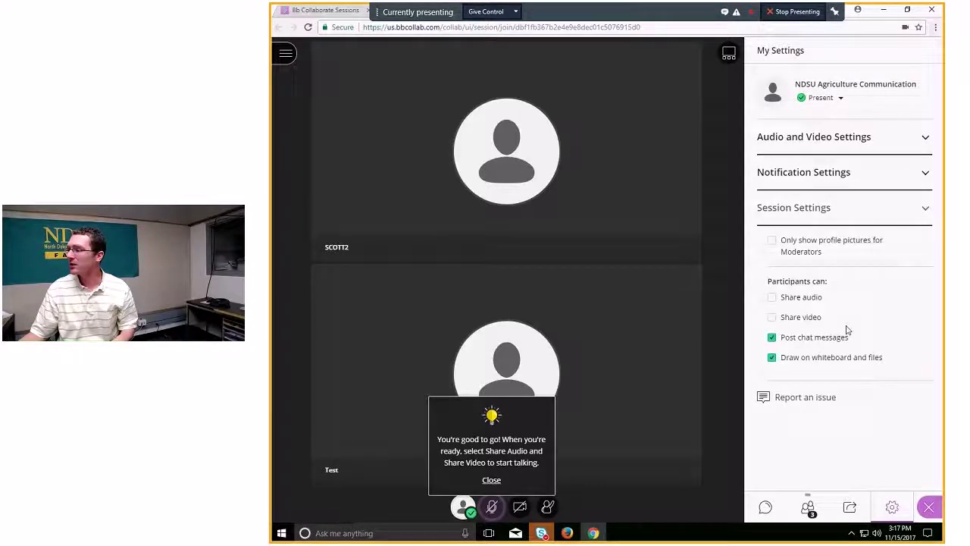
left_click(773, 298)
left_click(772, 318)
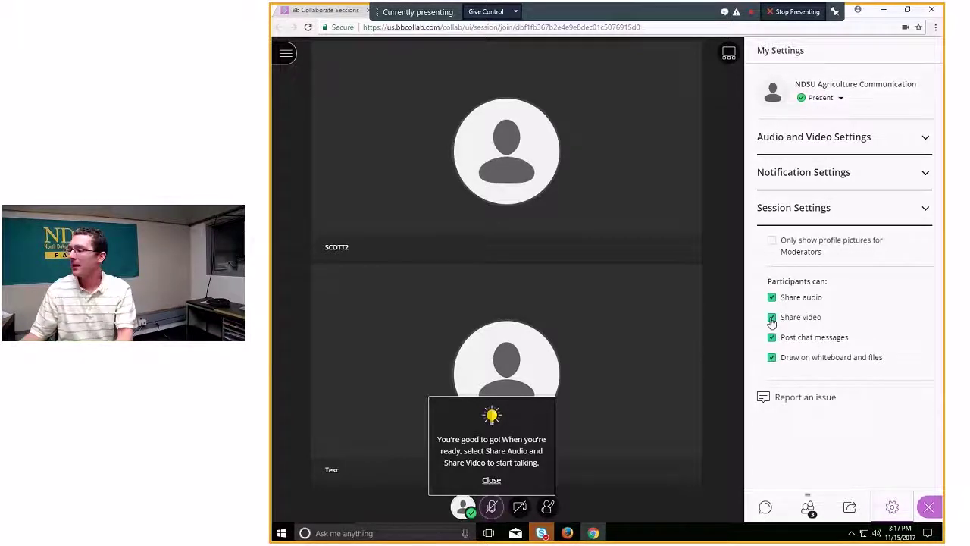
left_click(926, 208)
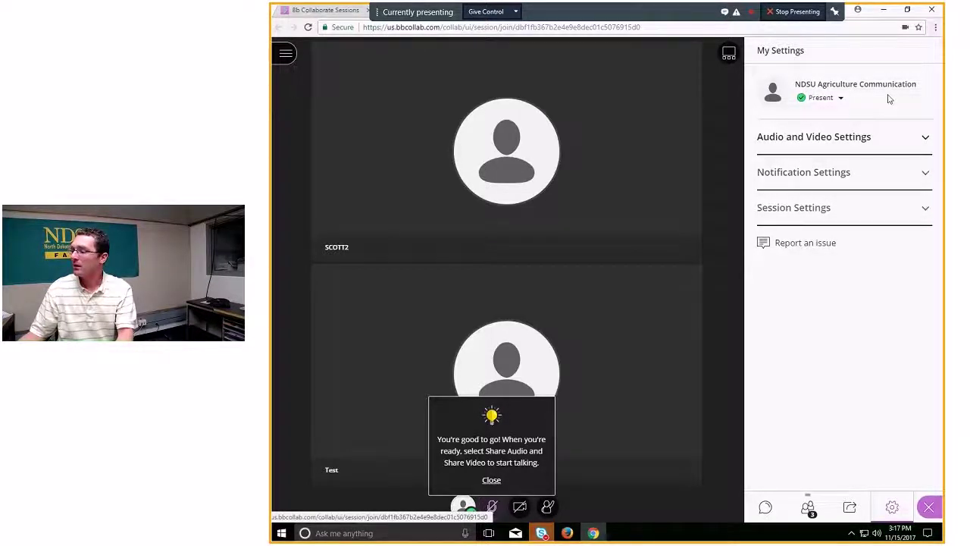
Close the settings and try to share the camera video with the session from the video preview.
left_click(464, 506)
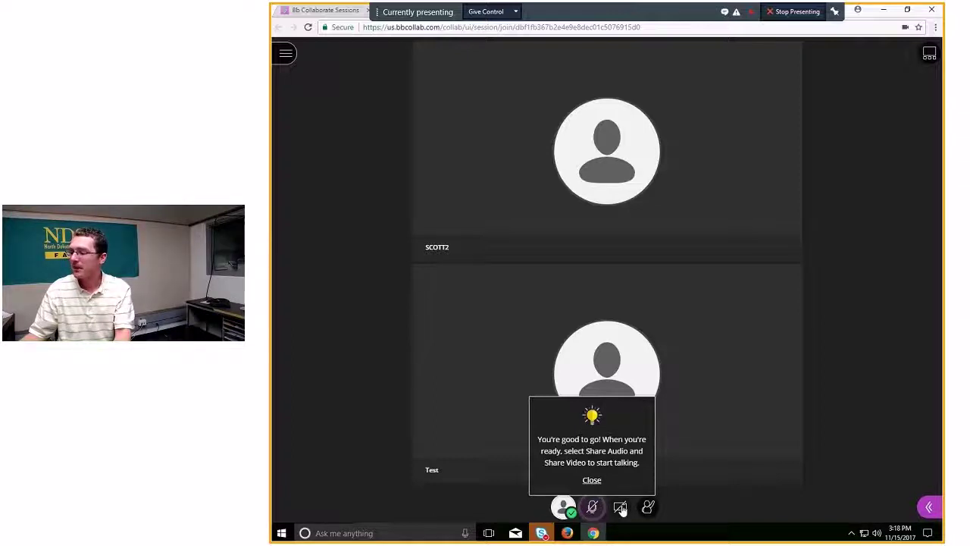
left_click(621, 507)
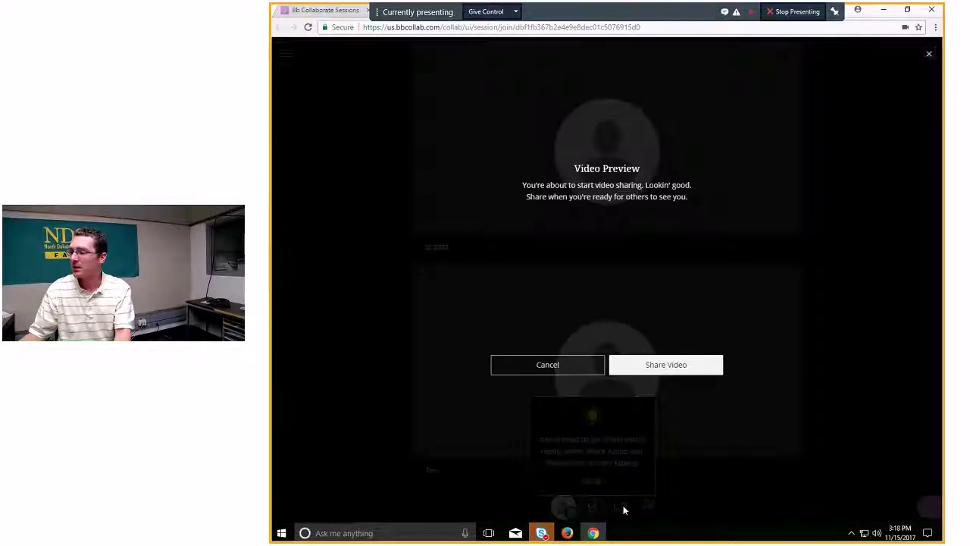
left_click(651, 367)
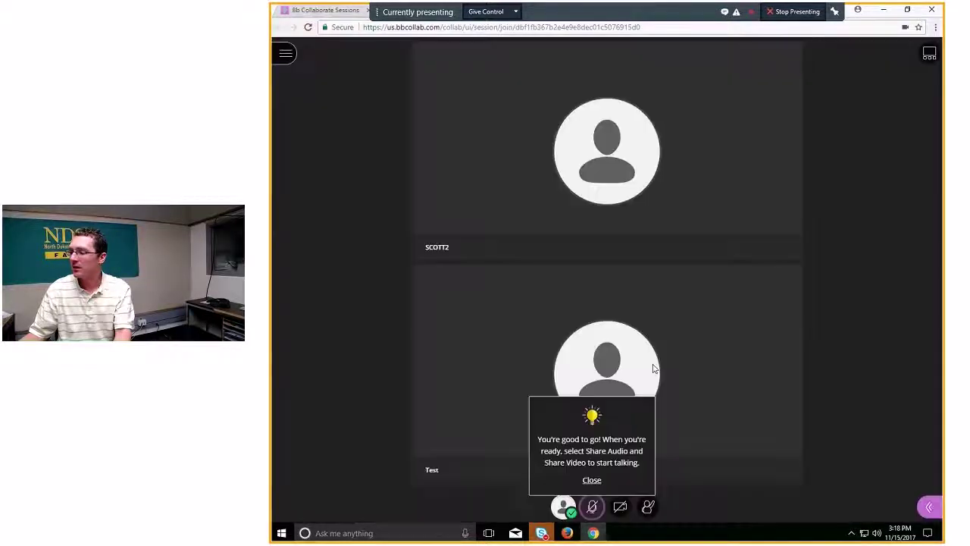
Raise the moderator's own hand and lower the raised hands of both participants from their notifications.
left_click(649, 508)
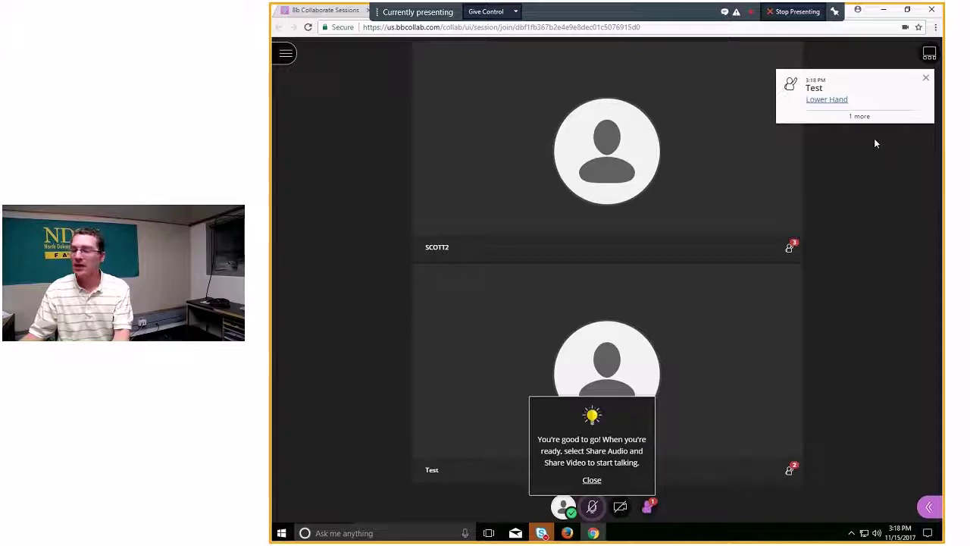
left_click(827, 100)
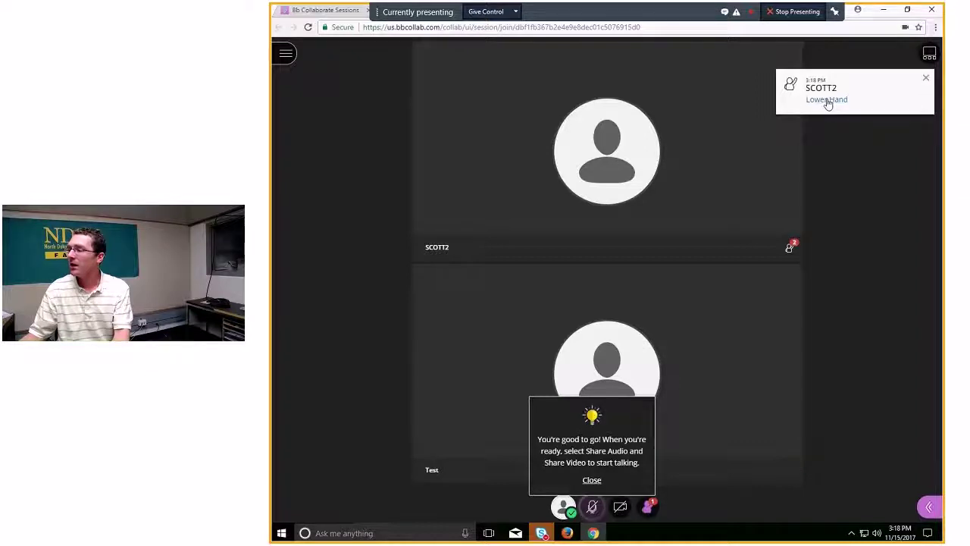
left_click(836, 104)
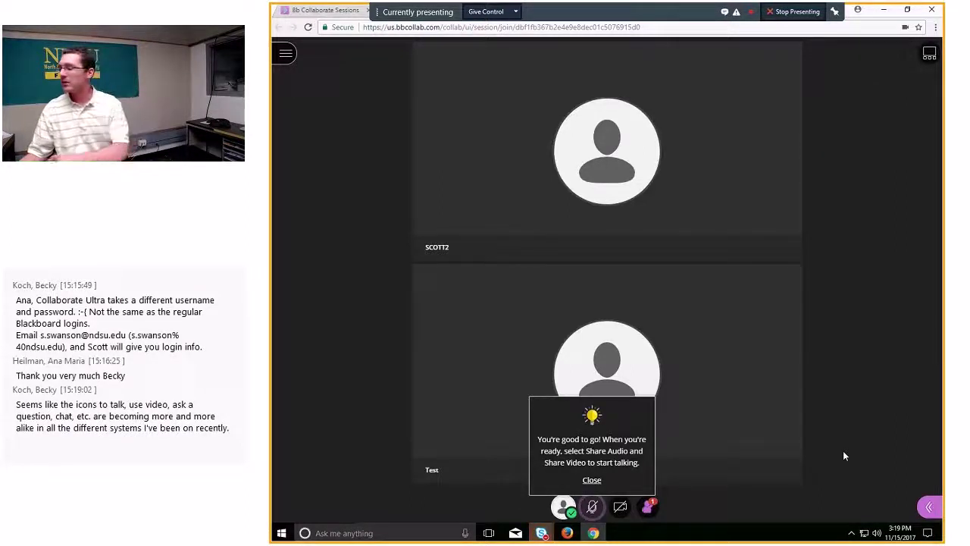
Open the Everyone chat and post the message "hi".
left_click(932, 508)
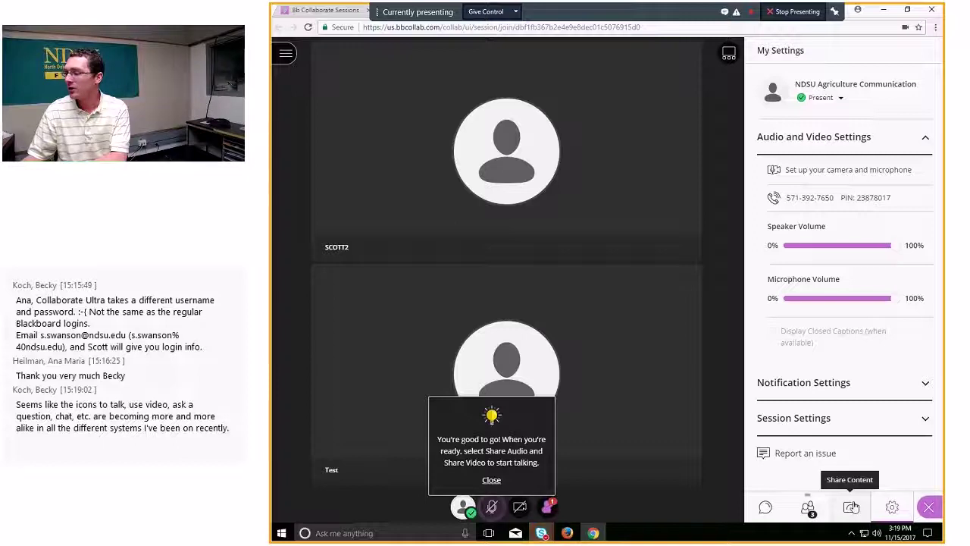
left_click(766, 508)
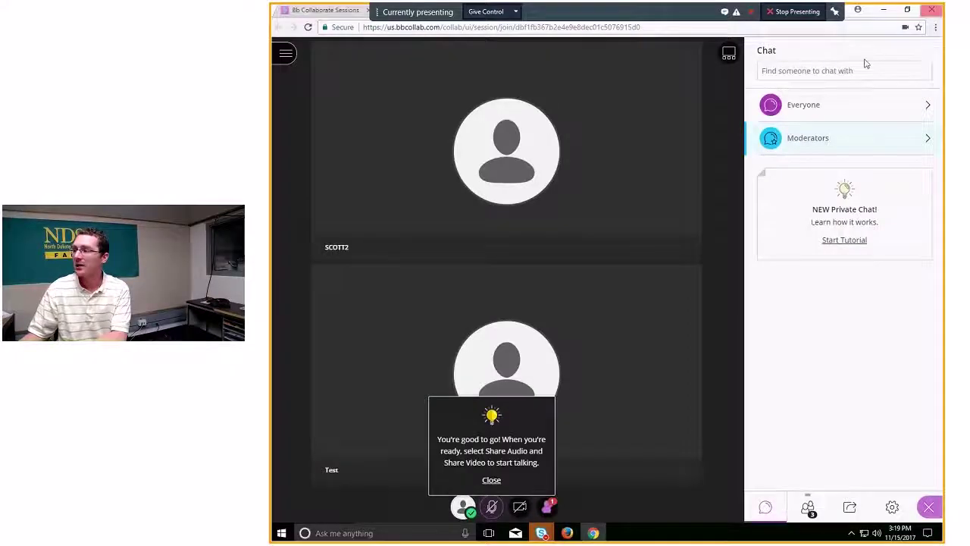
left_click(825, 106)
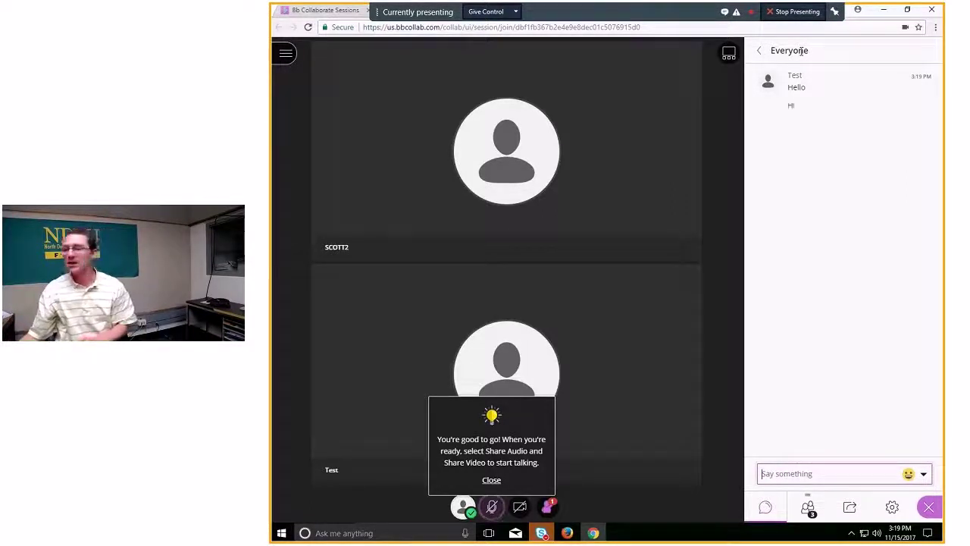
left_click(811, 475)
type("hi")
key("Return")
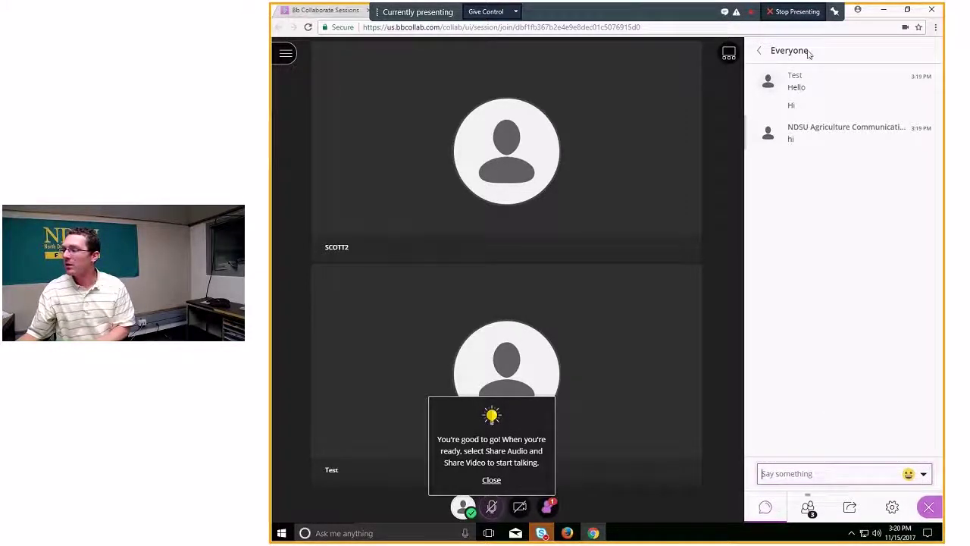
Post the message "Hellos" in the Moderators chat and return to the Everyone chat.
left_click(759, 50)
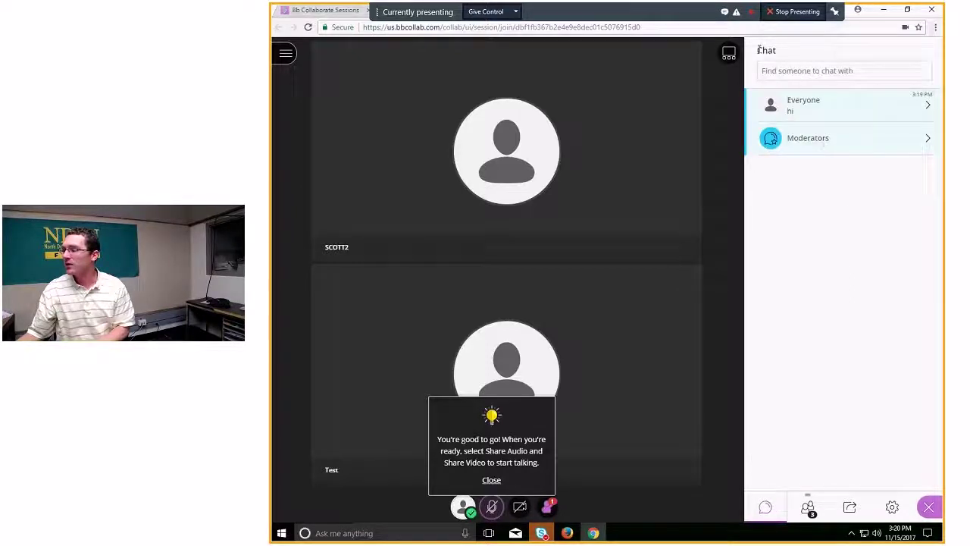
left_click(848, 141)
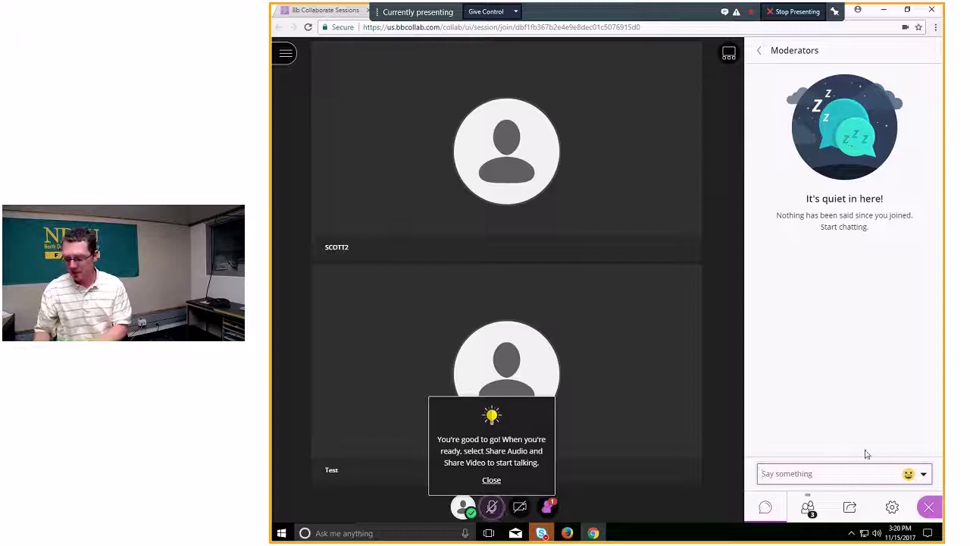
left_click(815, 476)
type("Hellos")
key("Return")
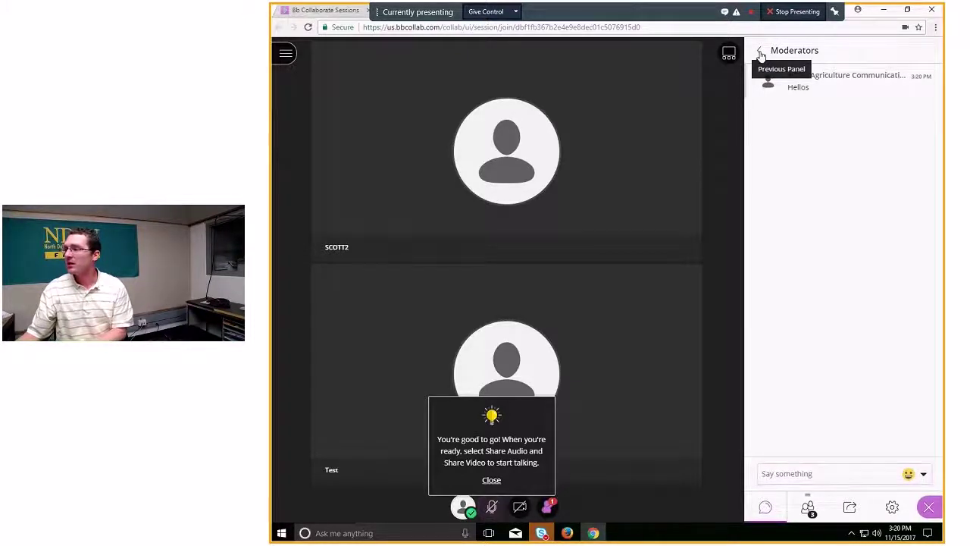
left_click(760, 53)
left_click(819, 113)
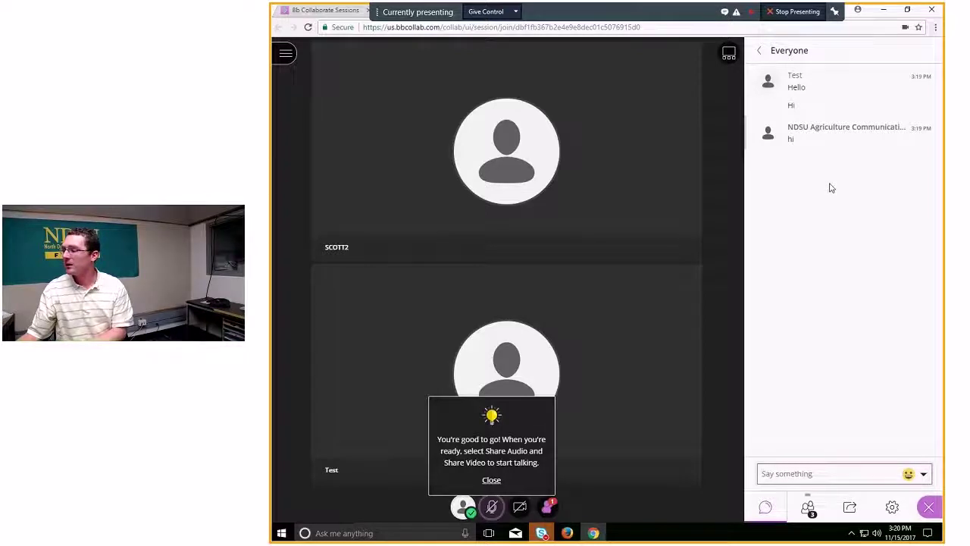
Send the first listed participant a private chat message greeting them by their display name.
left_click(809, 510)
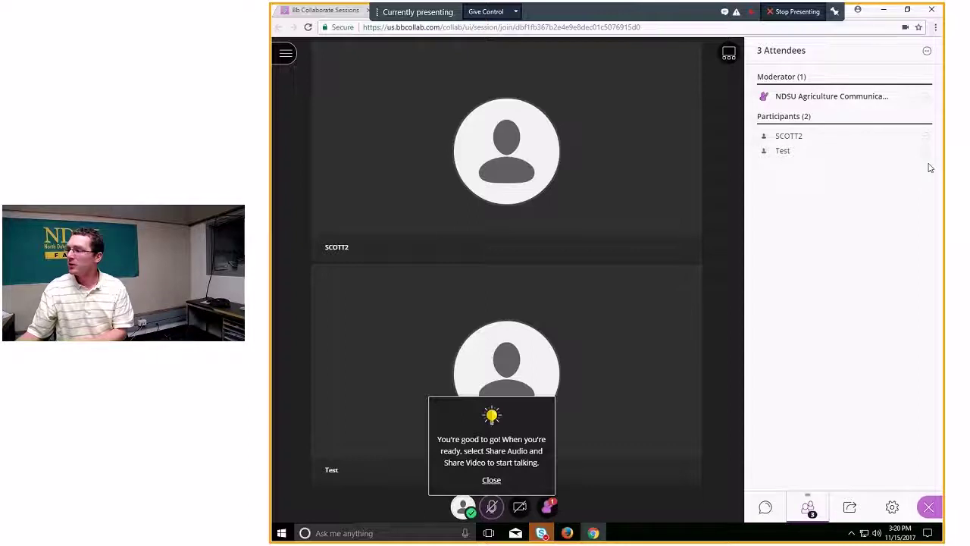
left_click(924, 137)
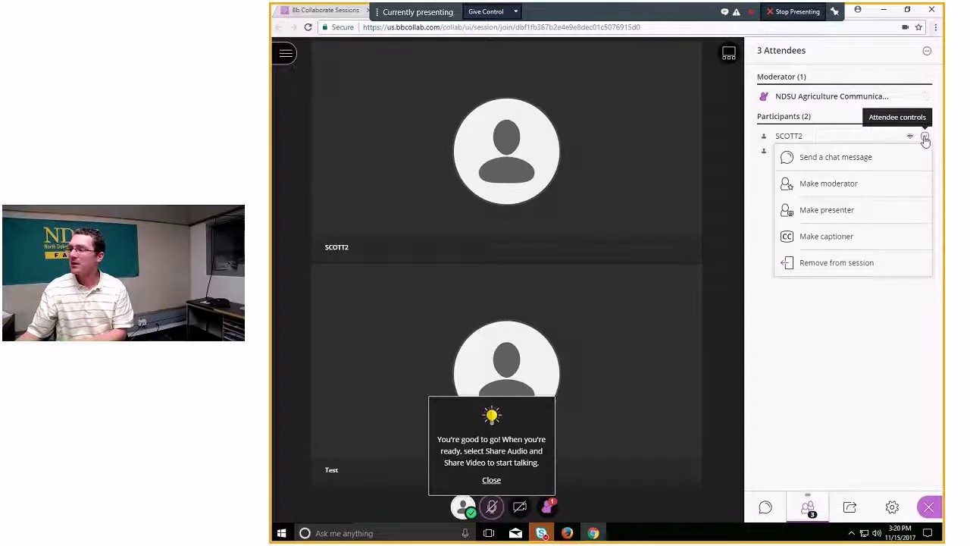
left_click(858, 160)
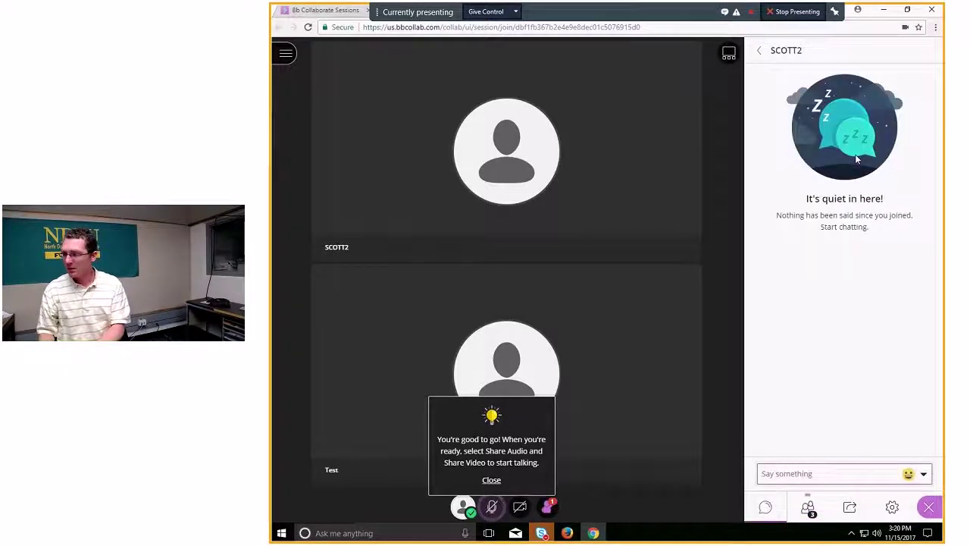
type("Hi Scott2")
key("Return")
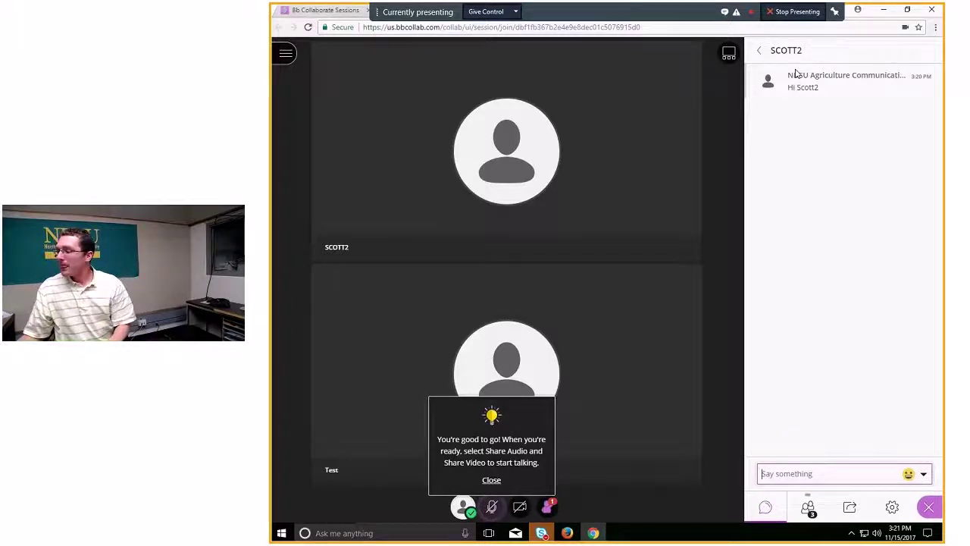
Return to the attendee list and review the attendee controls available for the participant Test.
left_click(816, 512)
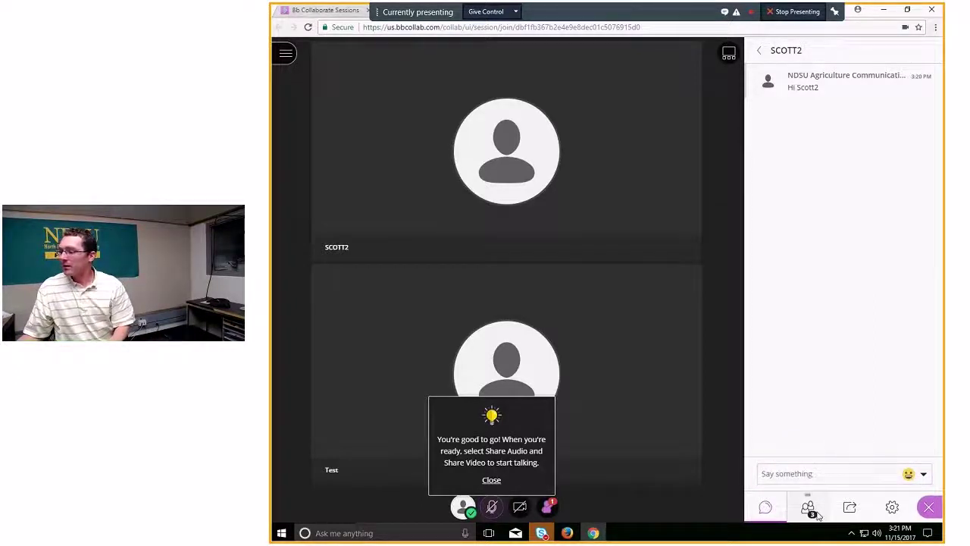
left_click(817, 513)
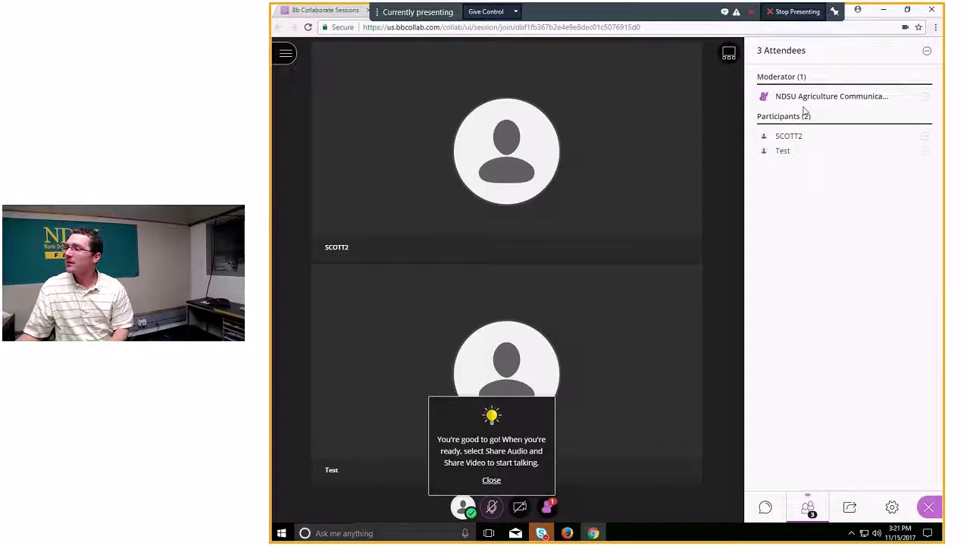
left_click(925, 153)
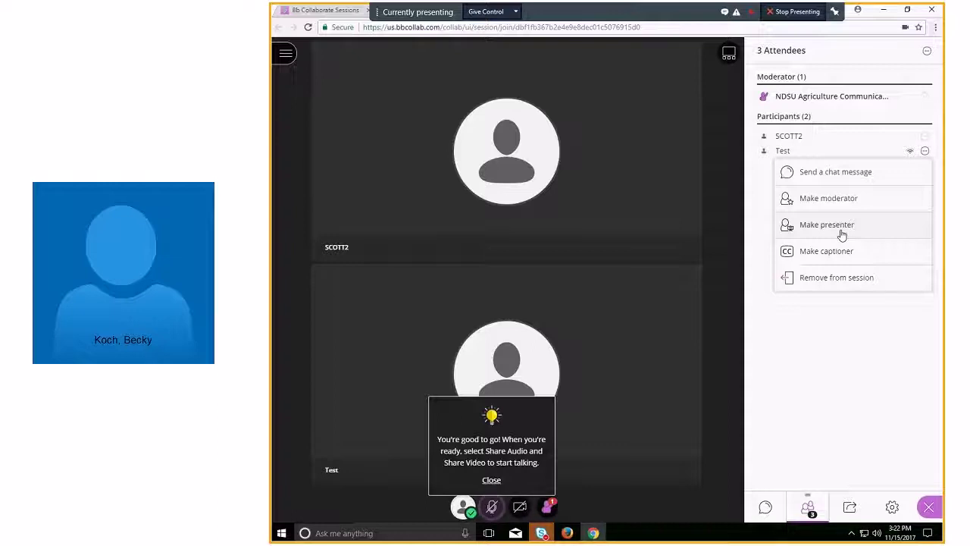
left_click(820, 336)
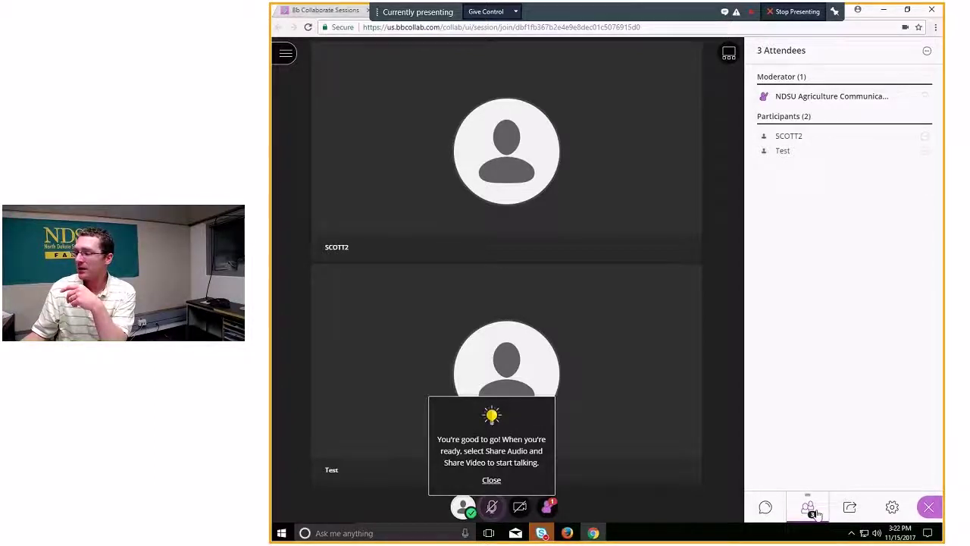
Share a blank whiteboard and draw several freehand blue strokes across it with the pencil.
left_click(849, 507)
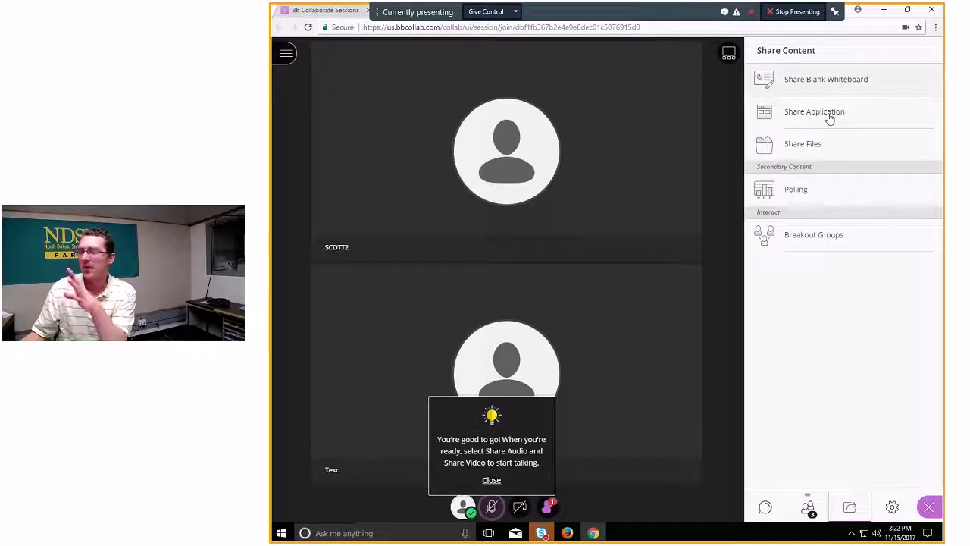
left_click(829, 84)
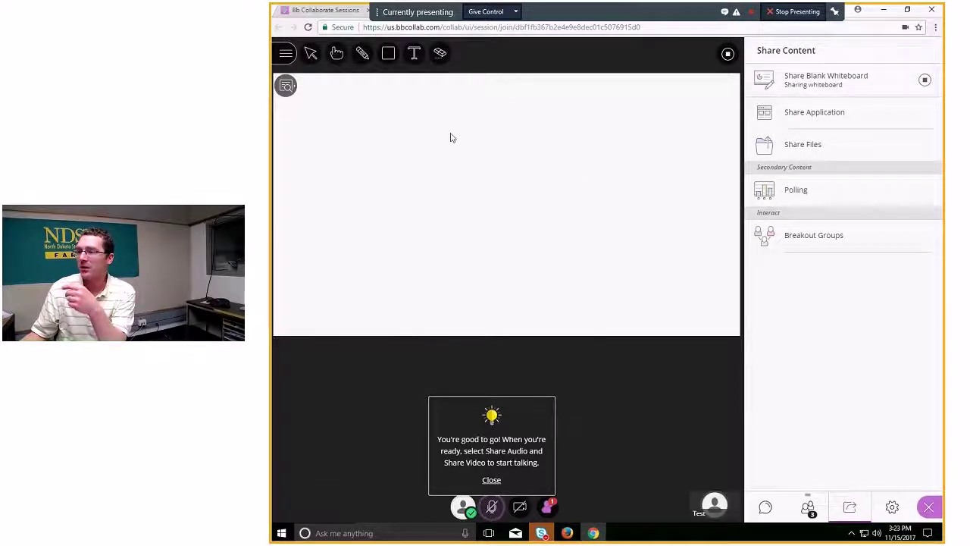
left_click(363, 53)
left_click_drag(321, 192, 367, 141)
left_click_drag(391, 196, 515, 206)
left_click_drag(505, 161, 520, 220)
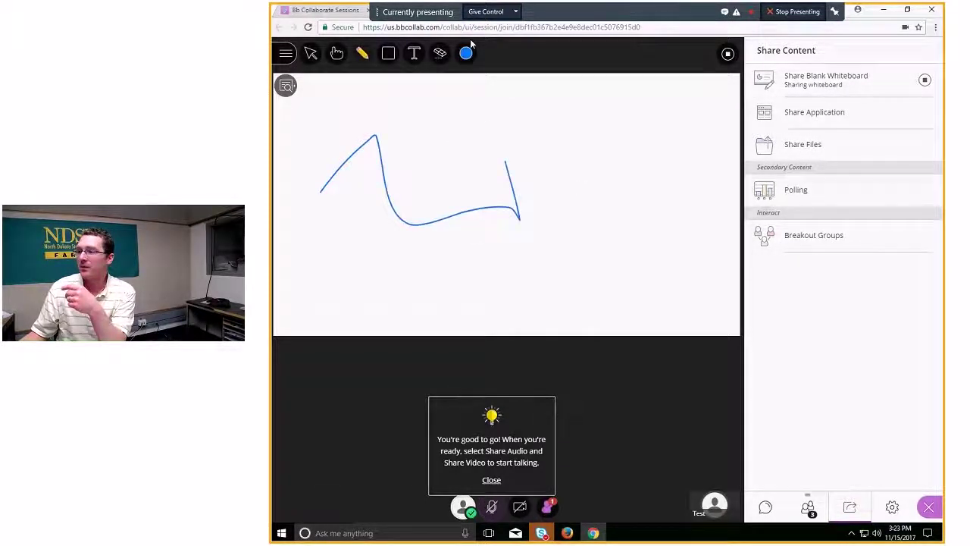
left_click(466, 53)
left_click_drag(432, 110, 550, 216)
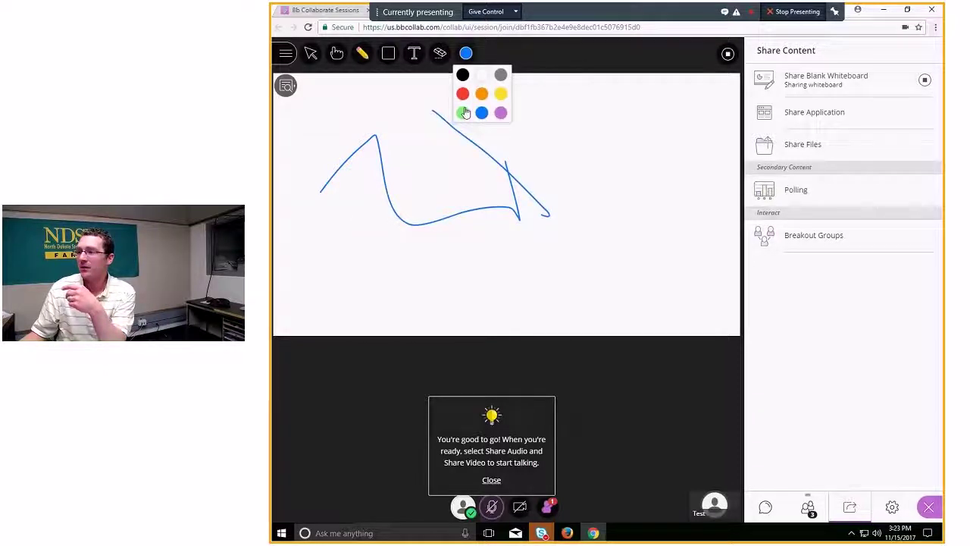
Set the drawing colour to white and try out different shapes over the blue strokes on the whiteboard.
left_click(481, 75)
left_click(390, 56)
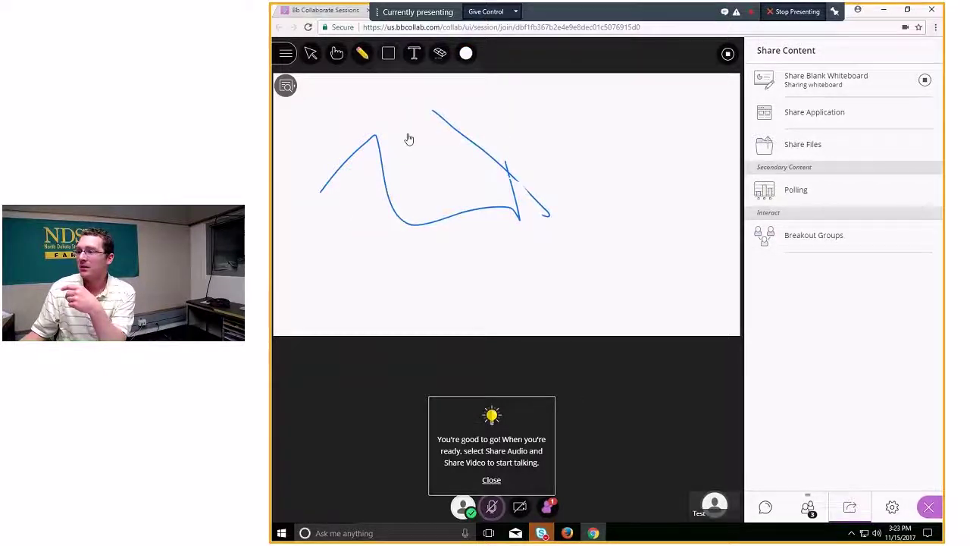
left_click(388, 53)
left_click(402, 79)
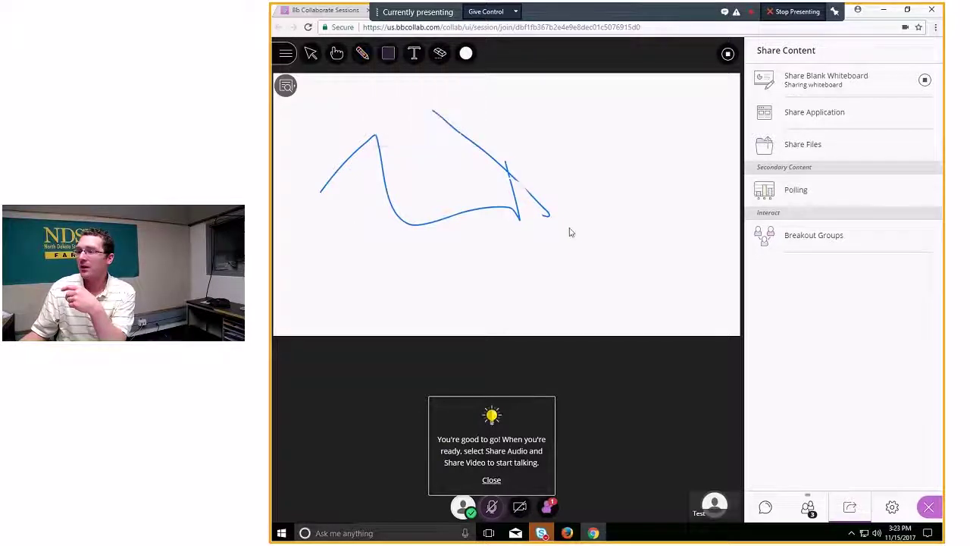
left_click(389, 53)
left_click(408, 131)
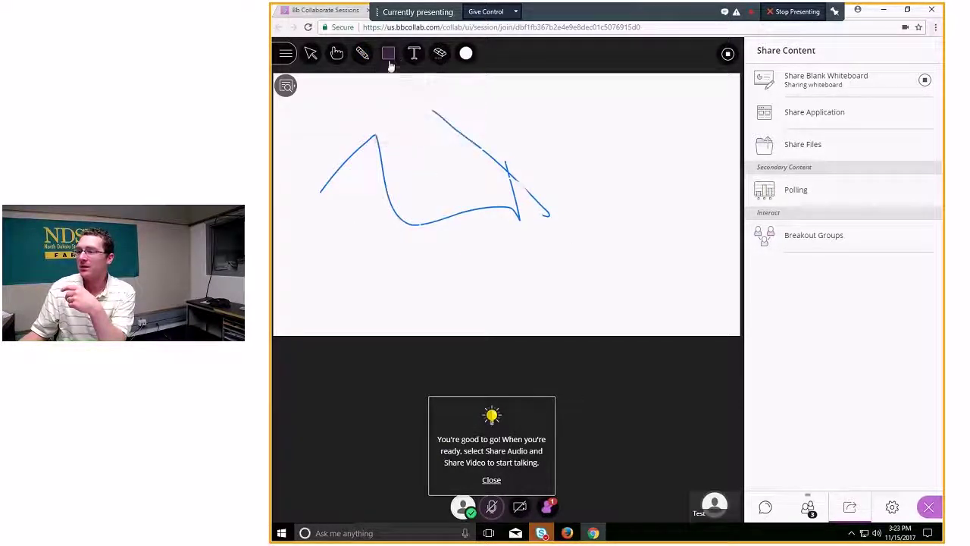
left_click(388, 58)
left_click(398, 101)
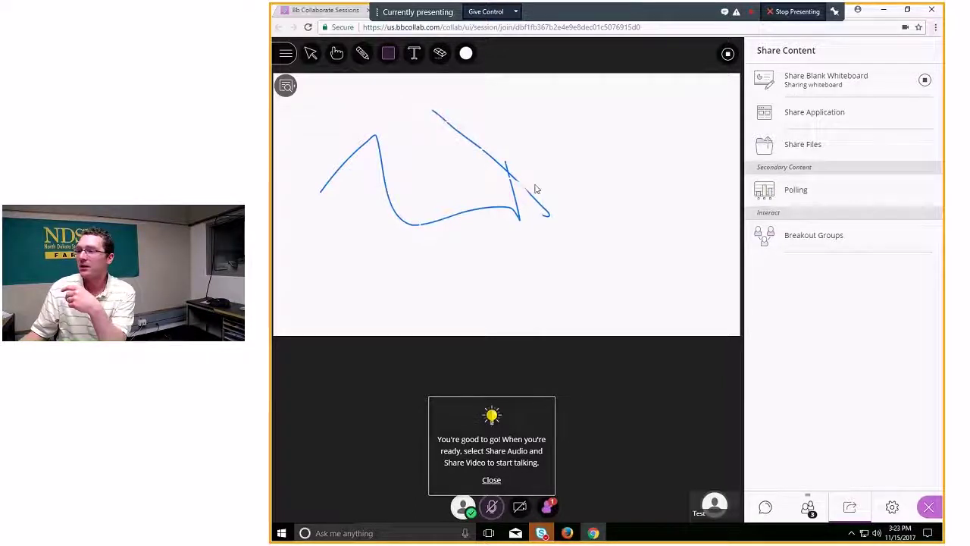
left_click(388, 55)
left_click(395, 86)
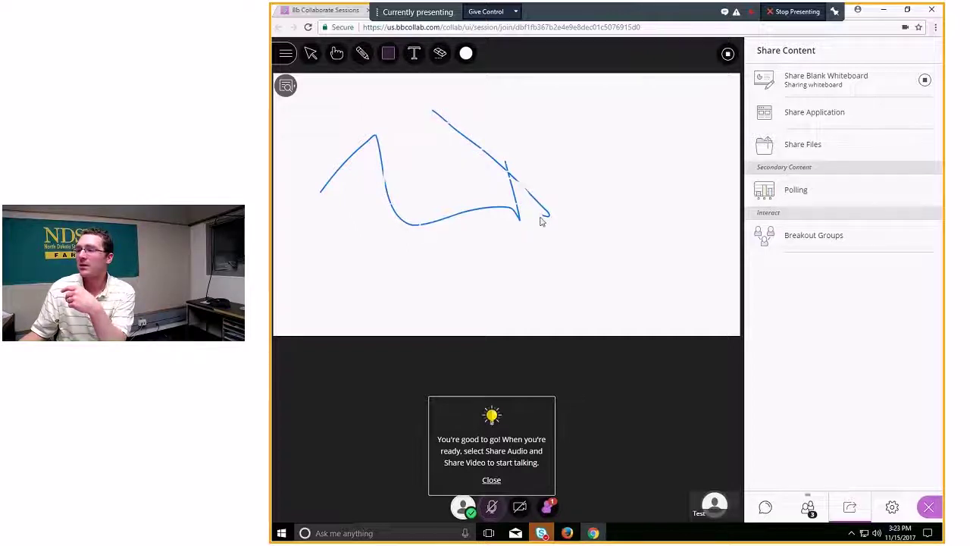
Set the drawing colour to red and draw a rectangle over the end of the diagonal blue line.
left_click(466, 53)
left_click(462, 93)
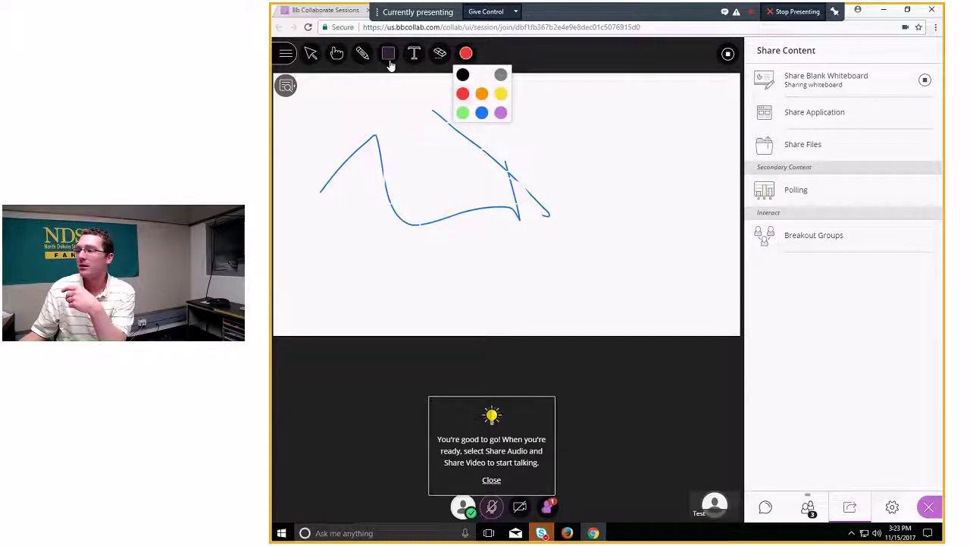
left_click_drag(504, 118, 579, 187)
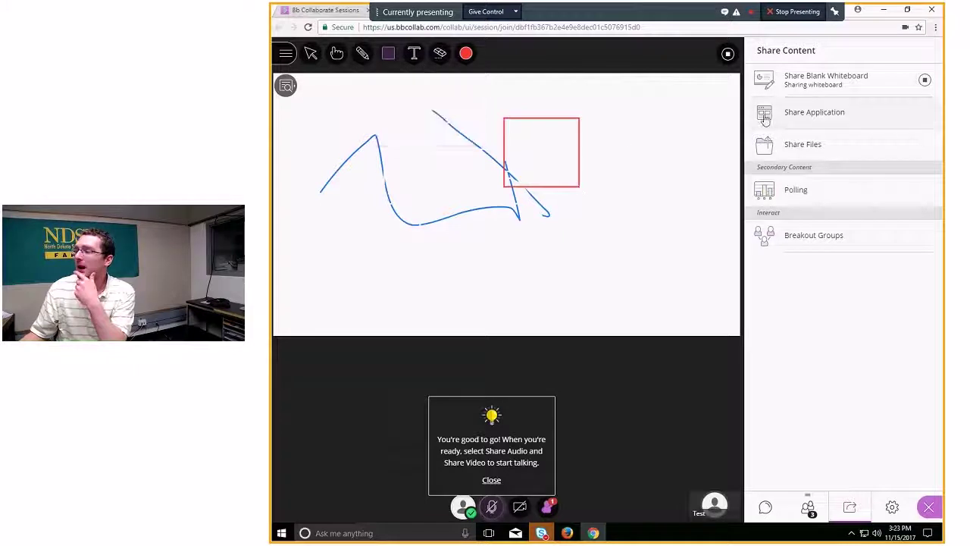
Review the application sharing choices and the file picker for sharing files, leaving both without sharing anything.
left_click(840, 113)
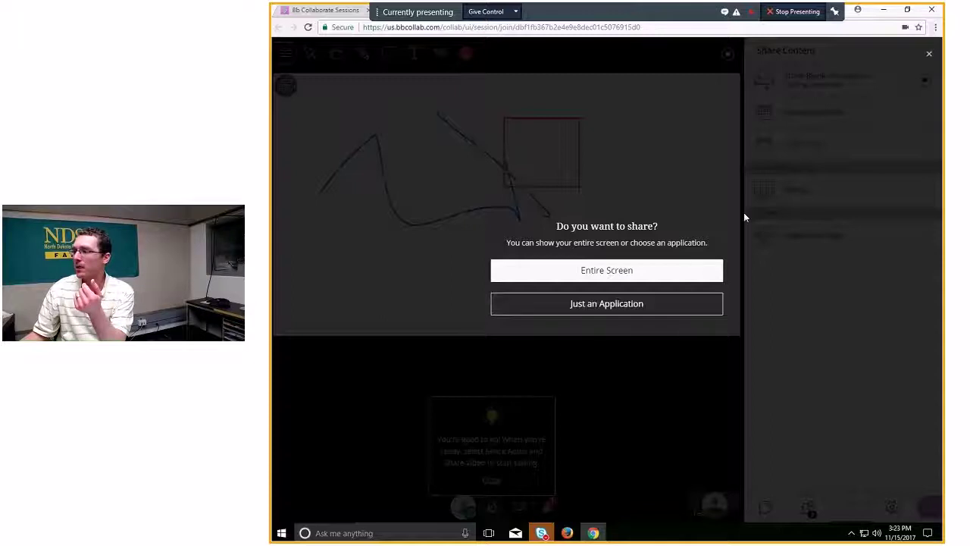
left_click(928, 55)
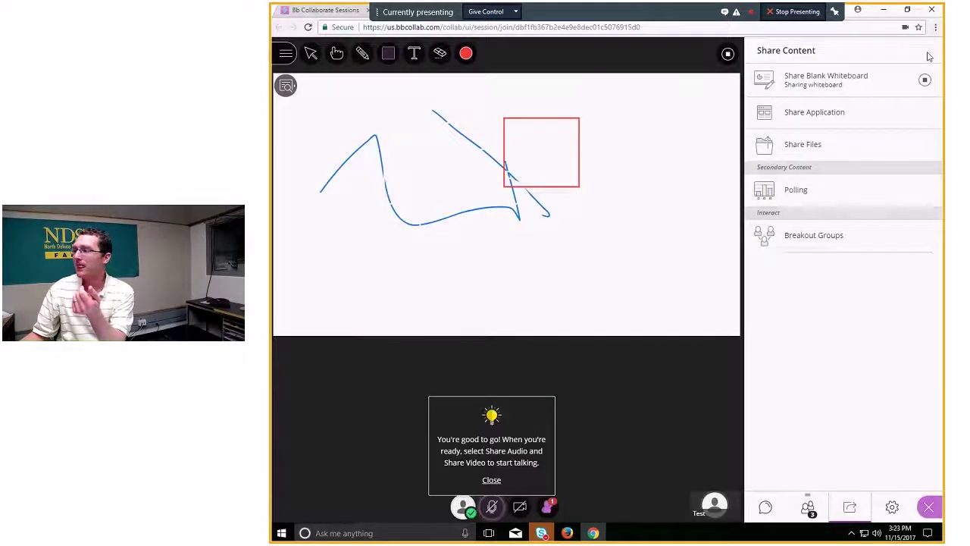
left_click(863, 148)
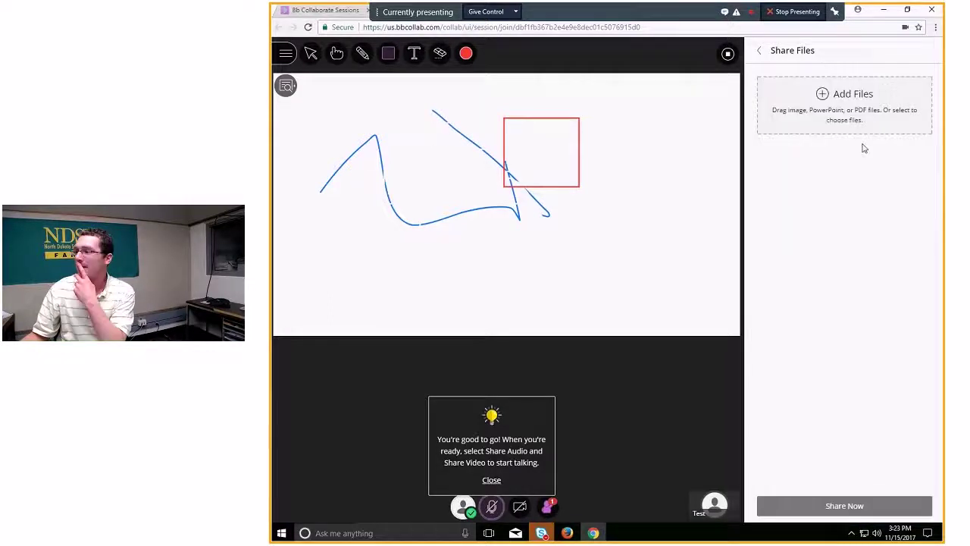
left_click(823, 94)
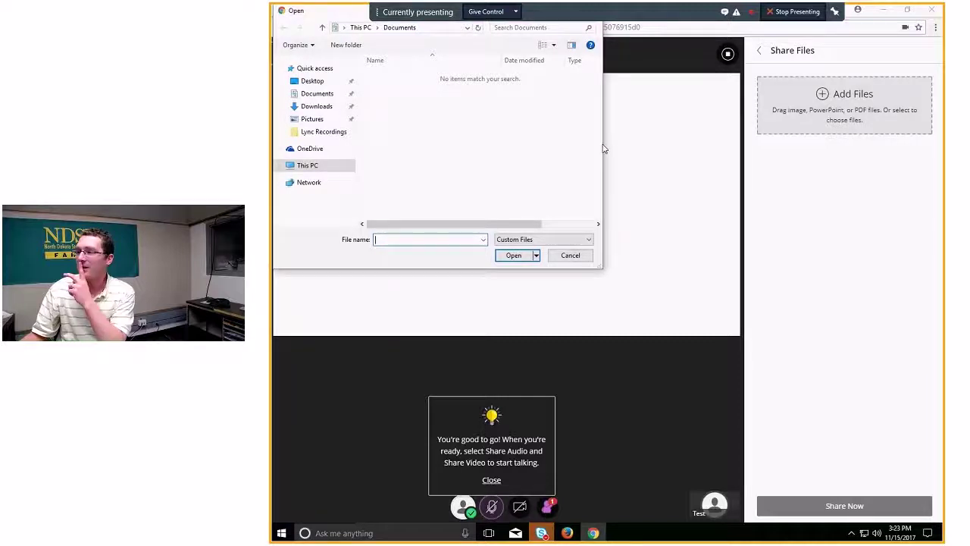
left_click(328, 100)
left_click(570, 255)
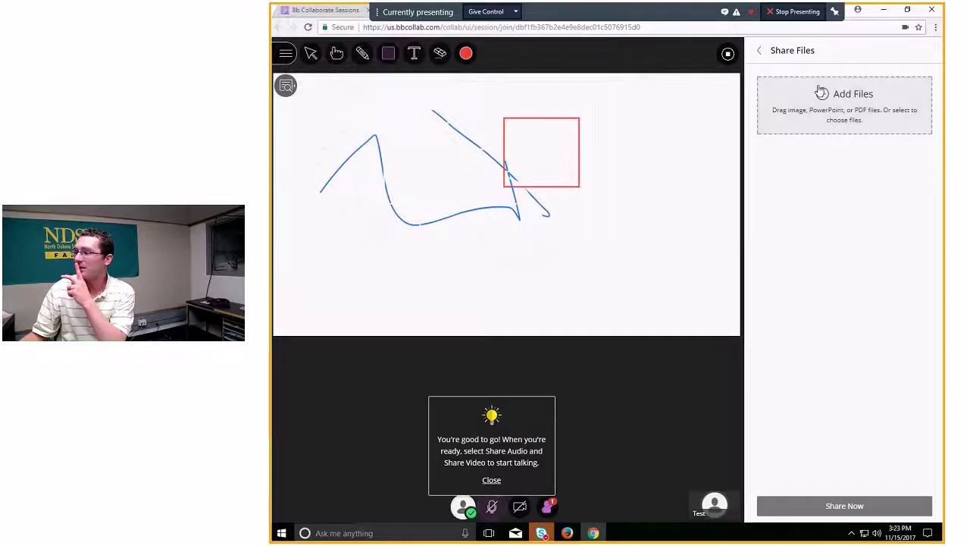
left_click(760, 50)
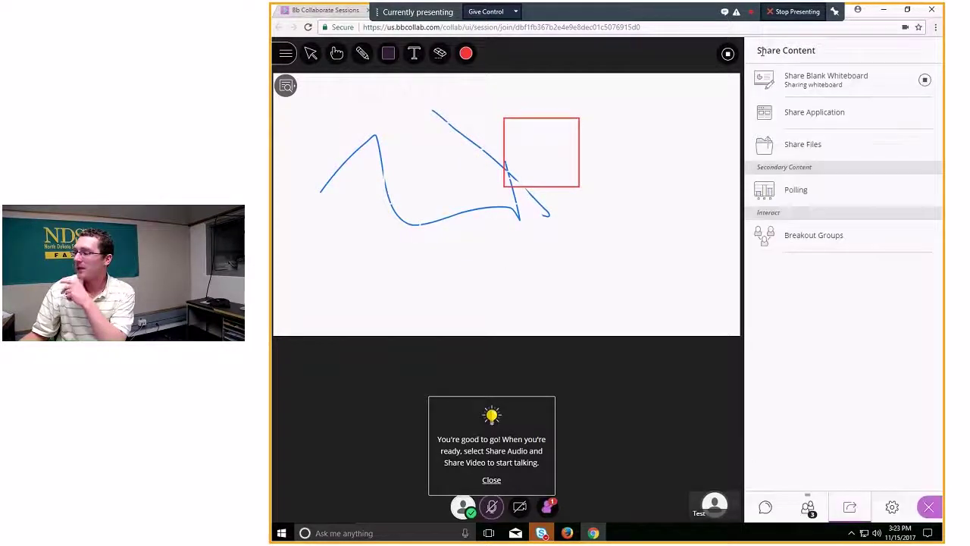
Make the first listed participant a presenter from the attendee list.
left_click(807, 505)
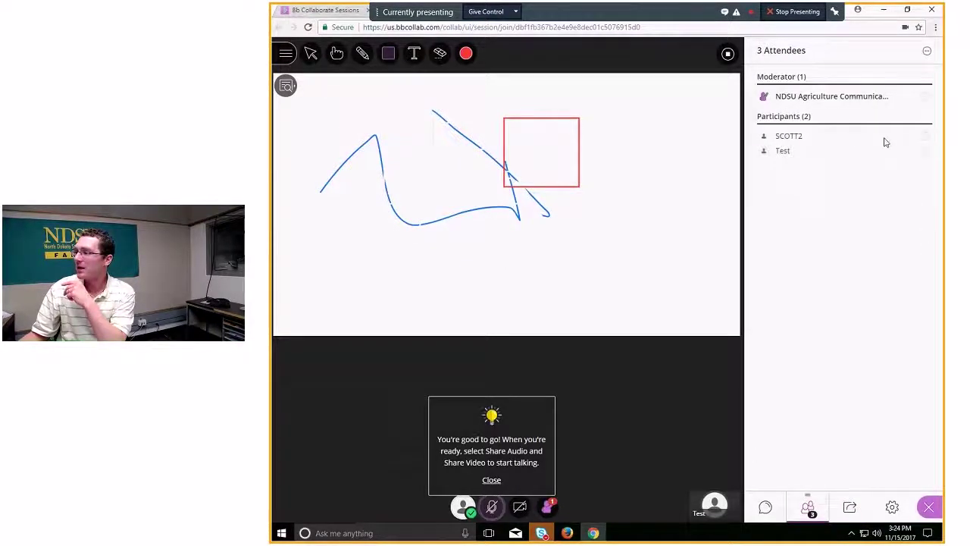
left_click(925, 136)
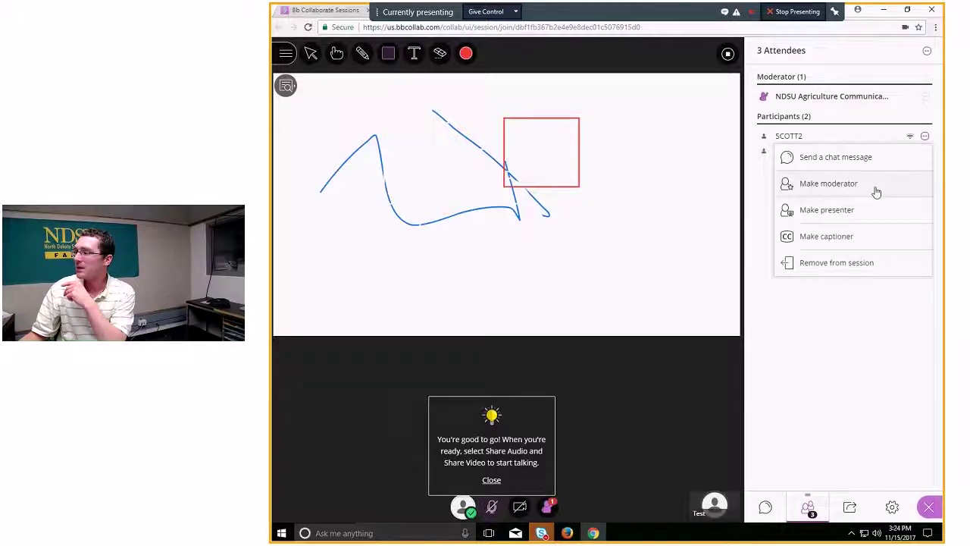
left_click(860, 212)
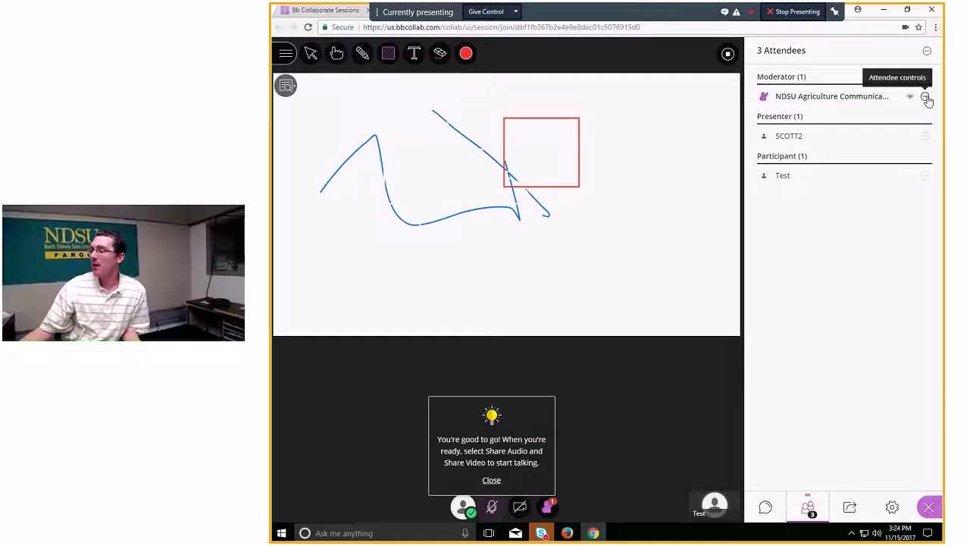
Review the content sharing options and the attendee controls of the remaining participant Test.
left_click(851, 513)
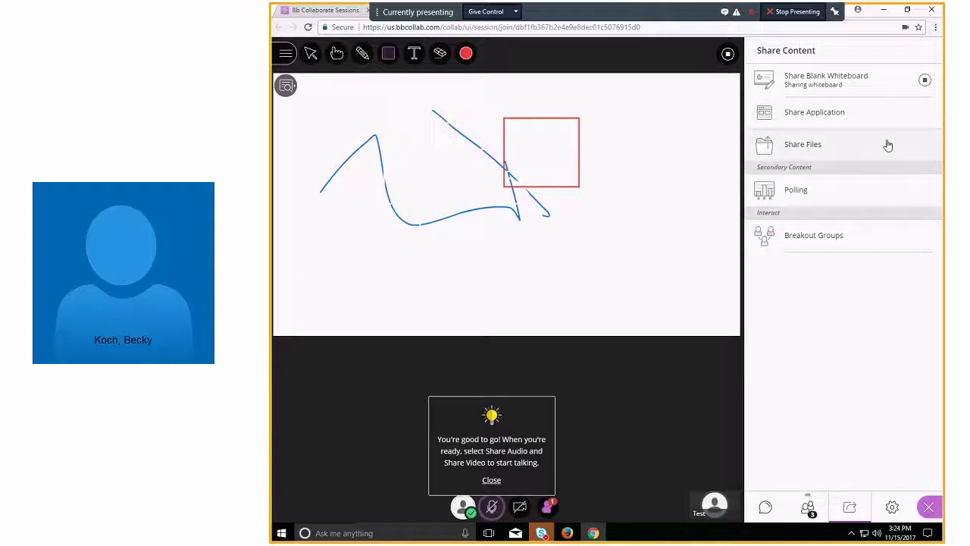
left_click(810, 513)
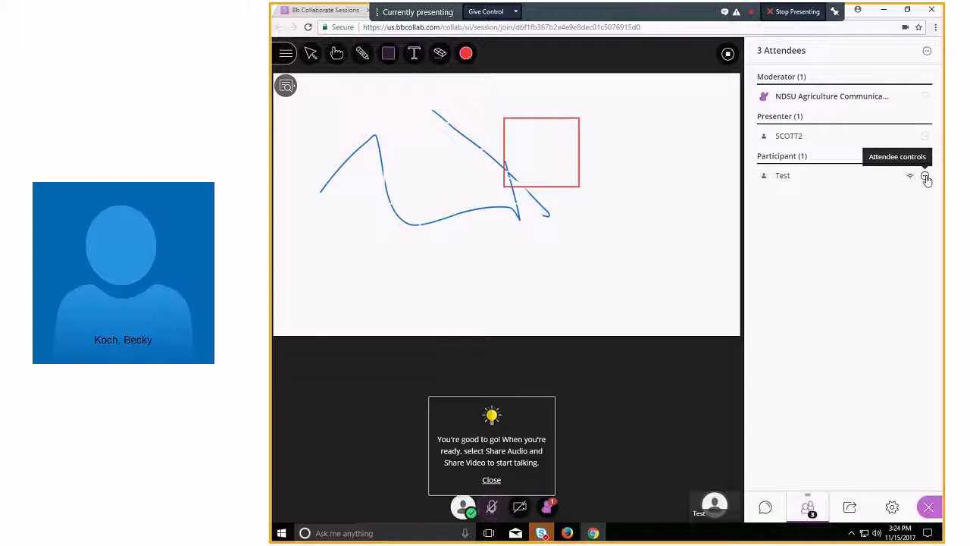
left_click(925, 177)
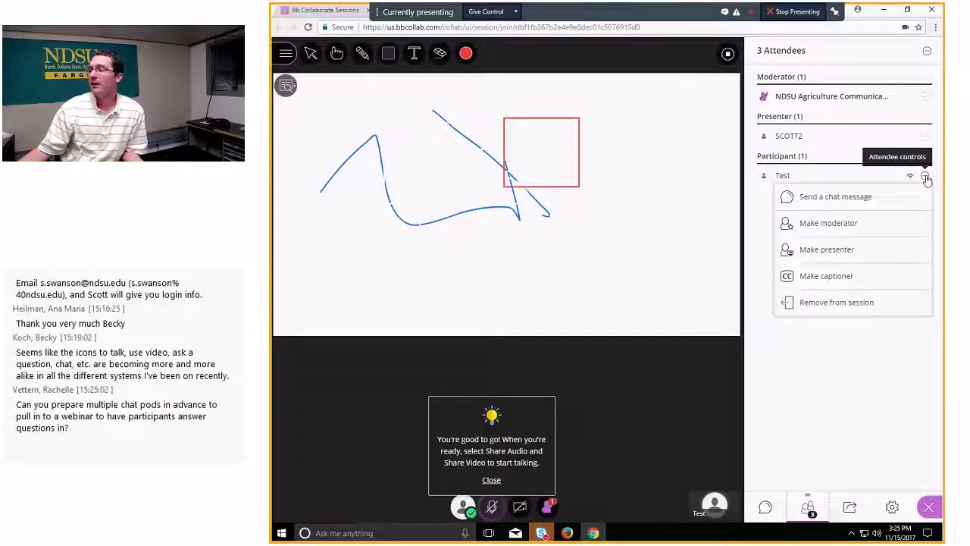
Make the participant Test a moderator.
left_click(846, 224)
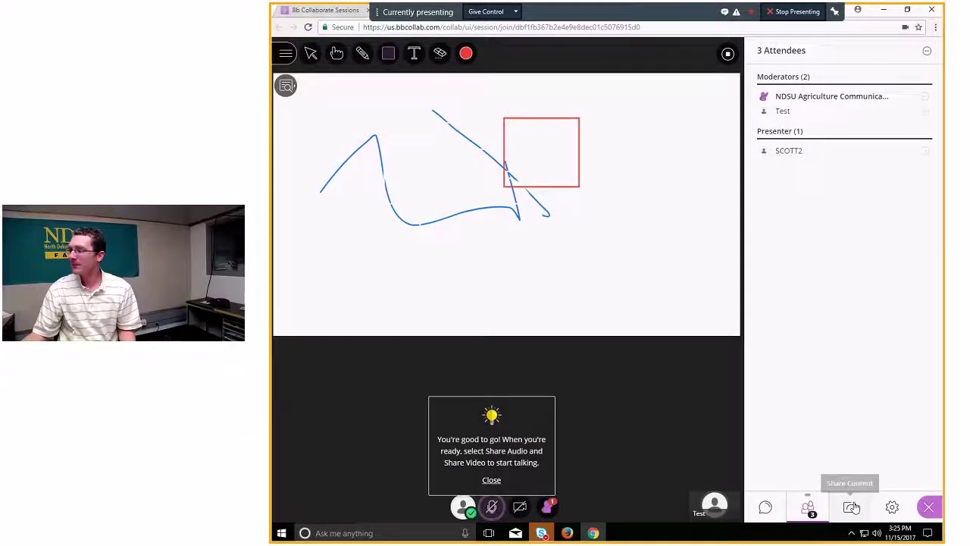
Share the already uploaded Becker.pptx file with the session and display its slide 1.
left_click(851, 508)
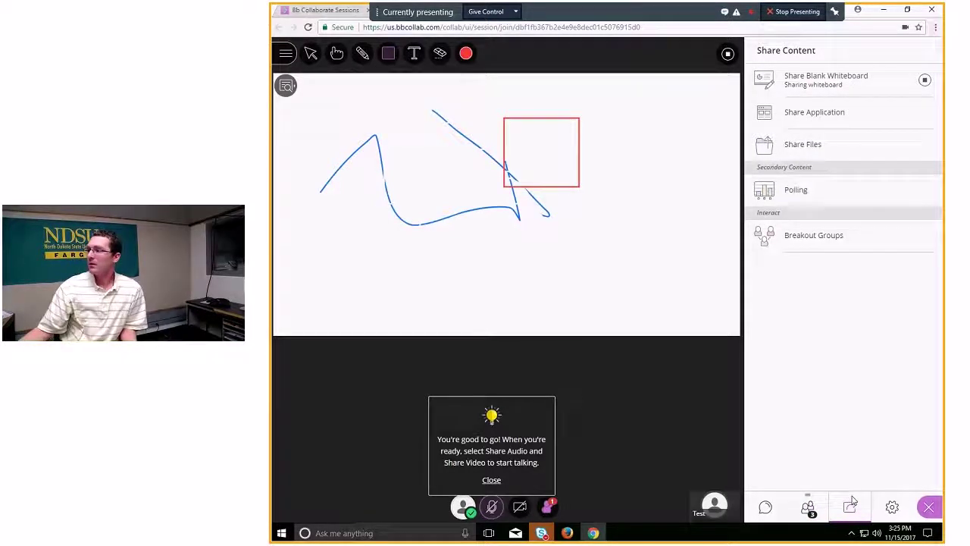
left_click(810, 145)
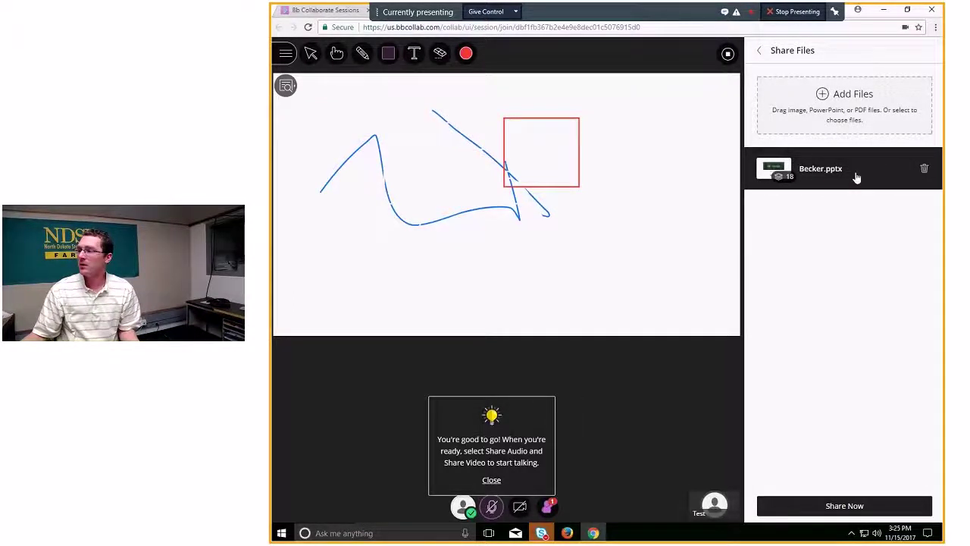
left_click(826, 97)
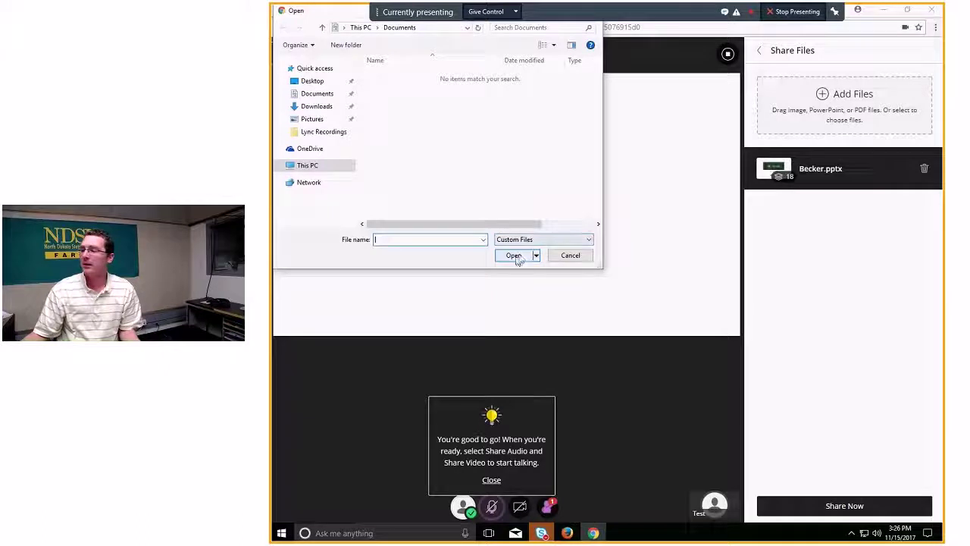
left_click(568, 257)
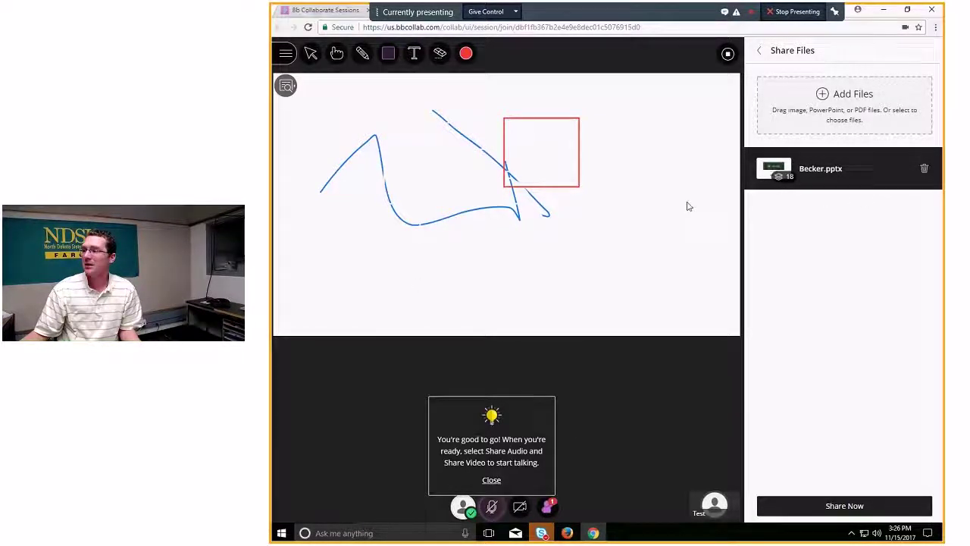
left_click(820, 507)
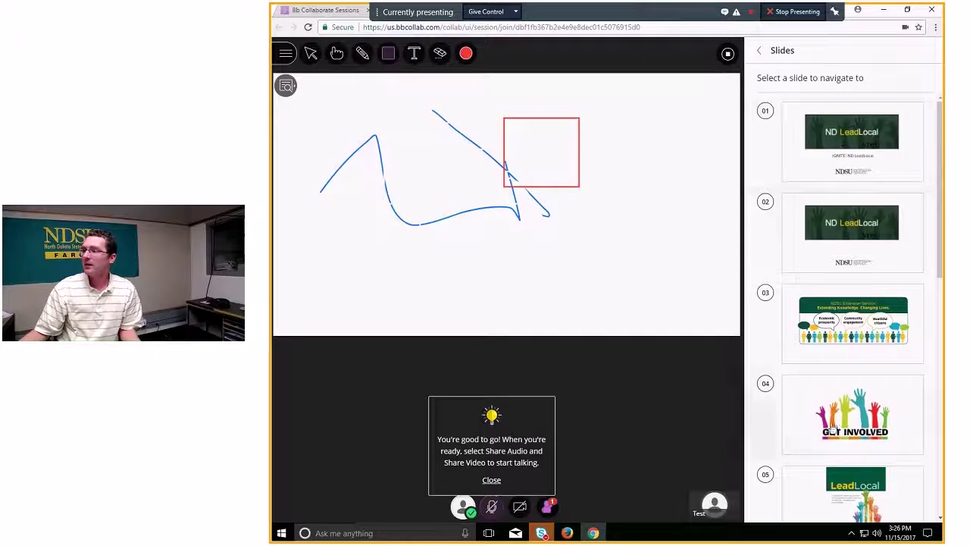
left_click(803, 158)
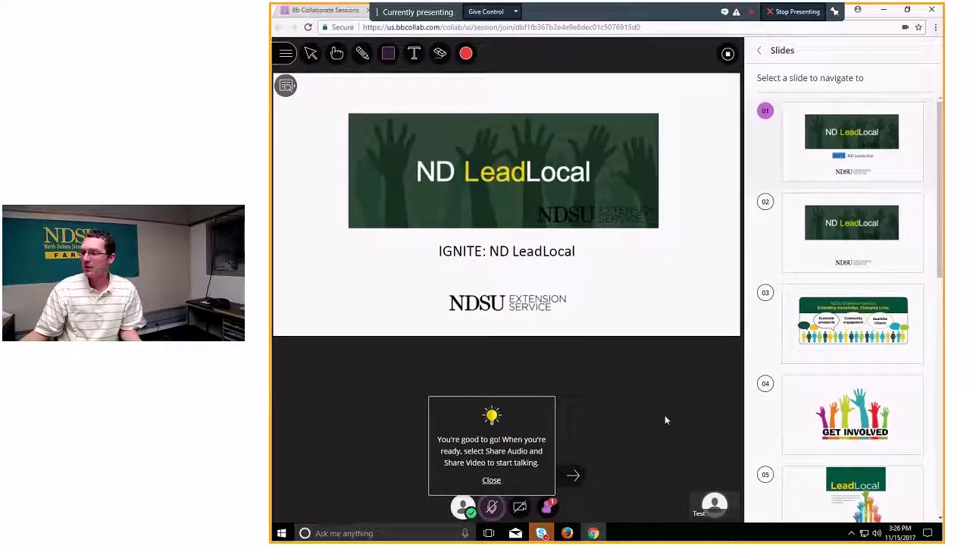
Dismiss the audio and video sharing tip and advance the shared presentation one slide at a time to slide 4.
left_click(491, 479)
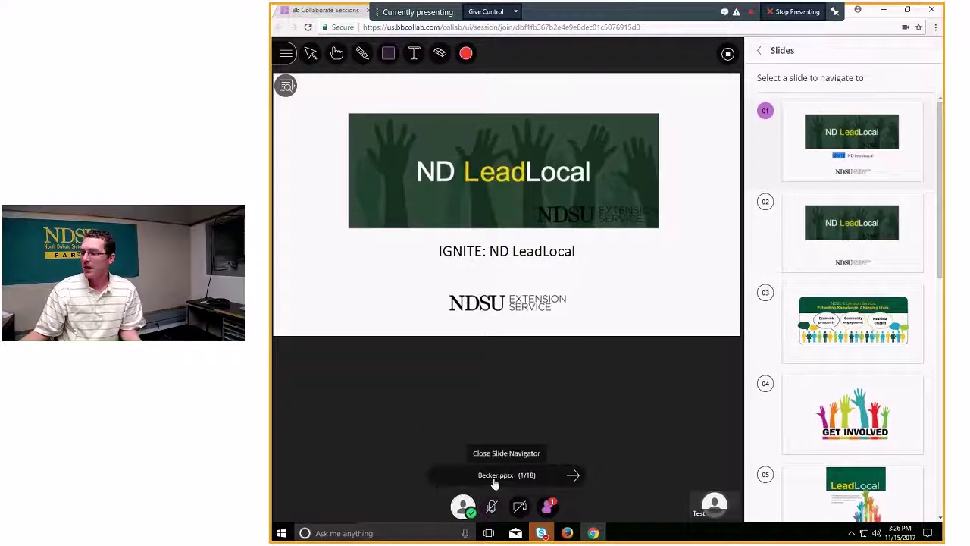
left_click(576, 476)
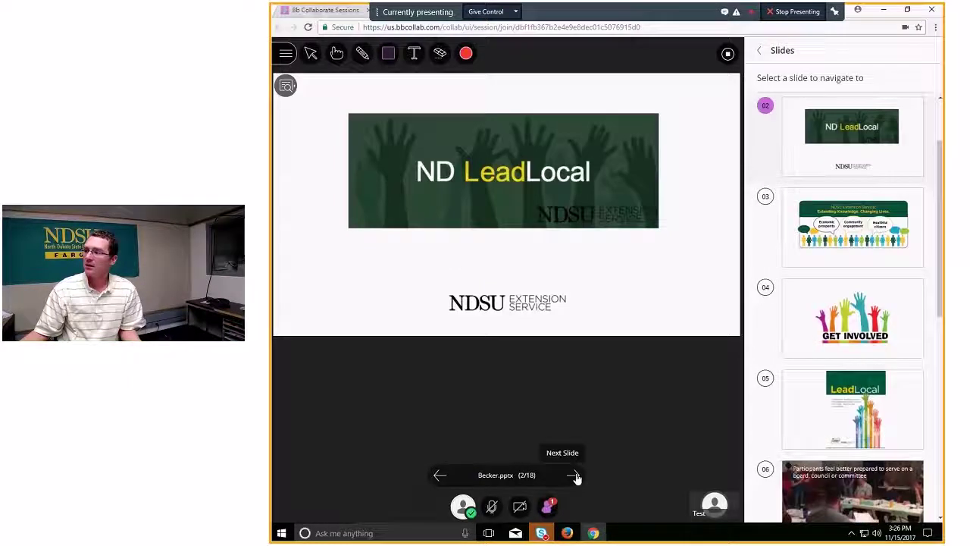
left_click(575, 476)
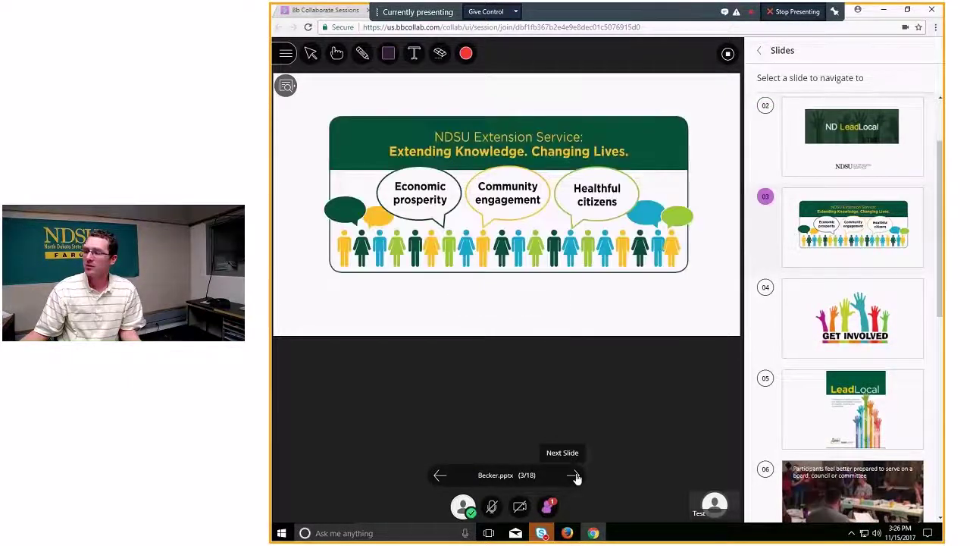
scroll(924, 146, "down", 3)
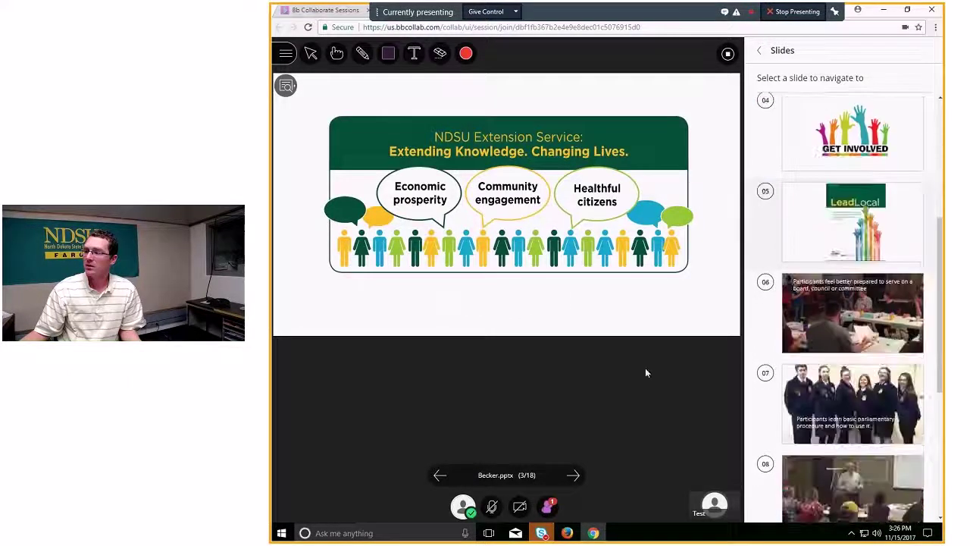
left_click(575, 477)
Jump through the shared presentation using the slide thumbnails, showing slide 10, slide 16 and finally slide 7.
scroll(928, 327, "down", 3)
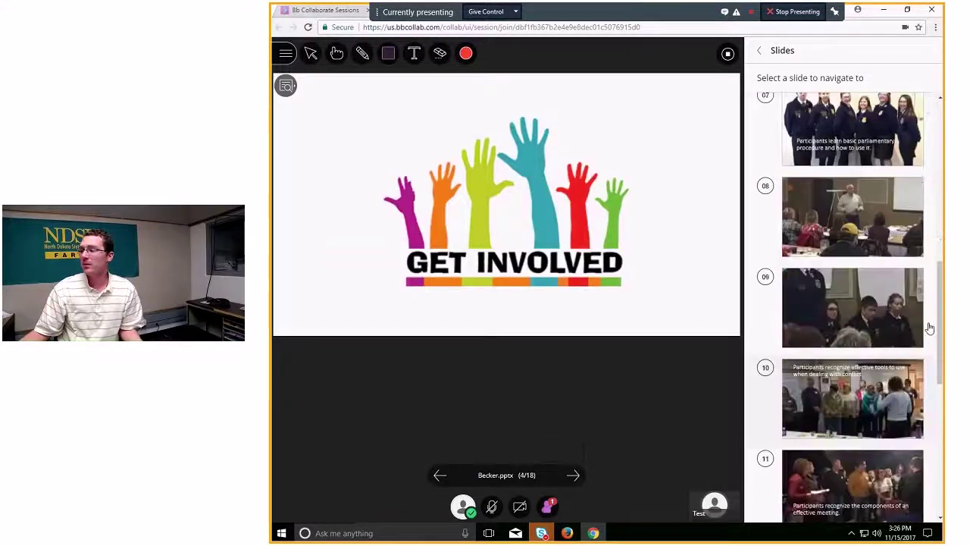
scroll(917, 341, "down", 2)
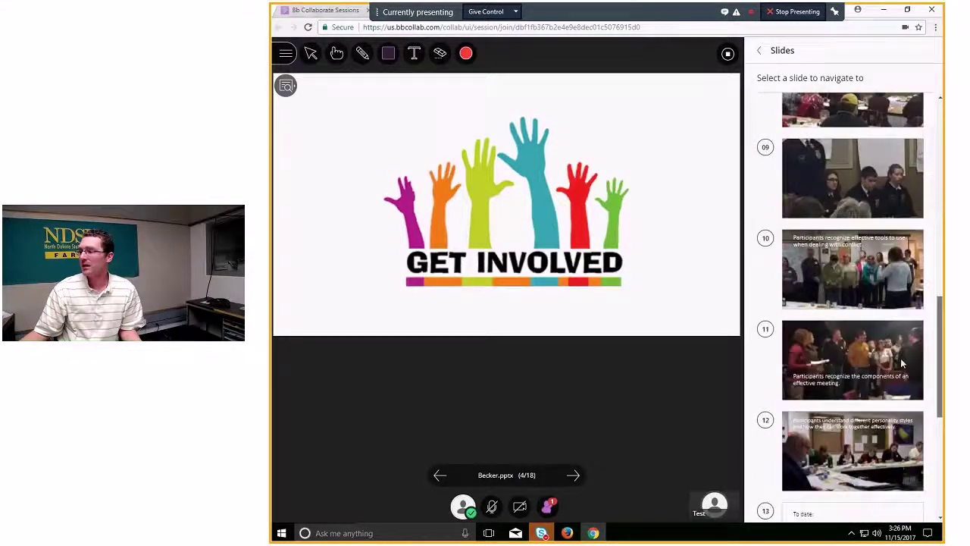
scroll(903, 364, "down", 1)
left_click(860, 242)
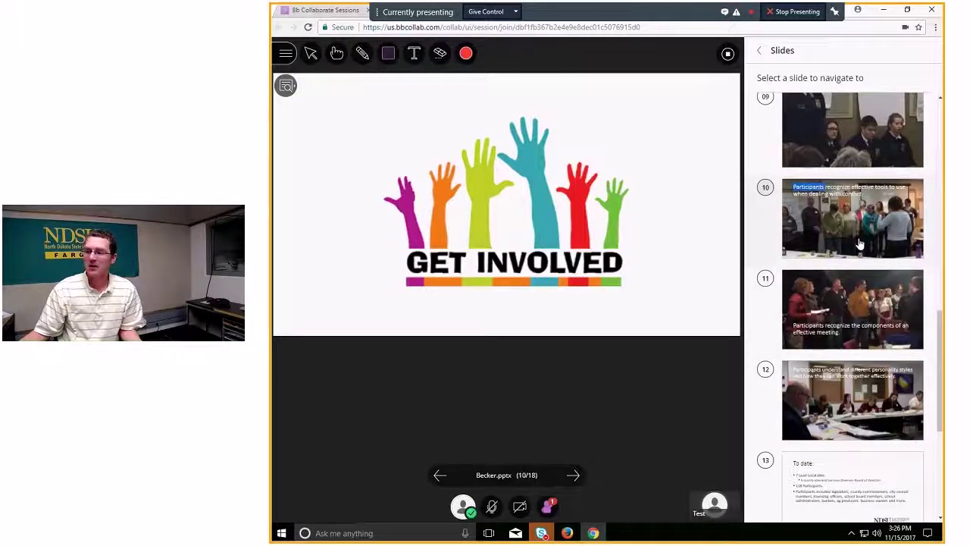
scroll(859, 243, "down", 3)
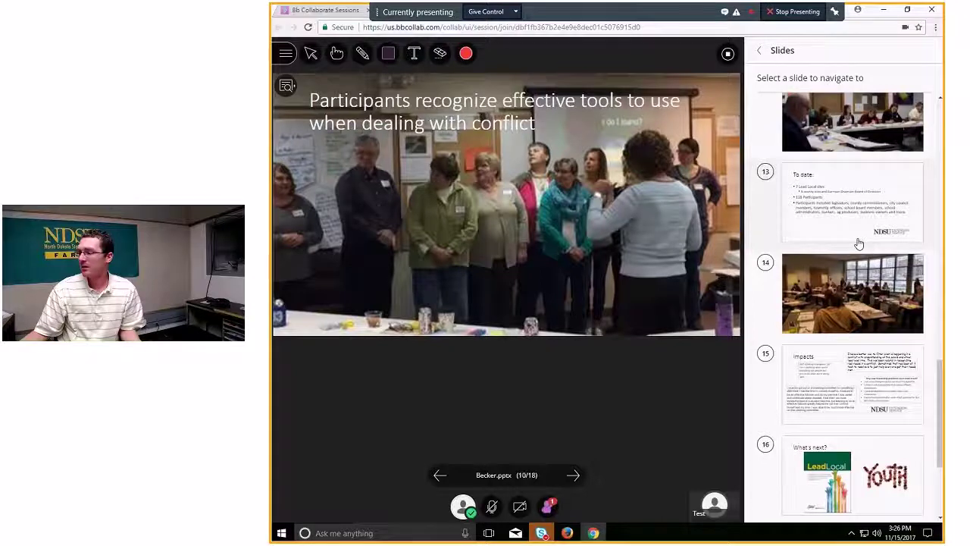
left_click(851, 448)
scroll(935, 414, "up", 10)
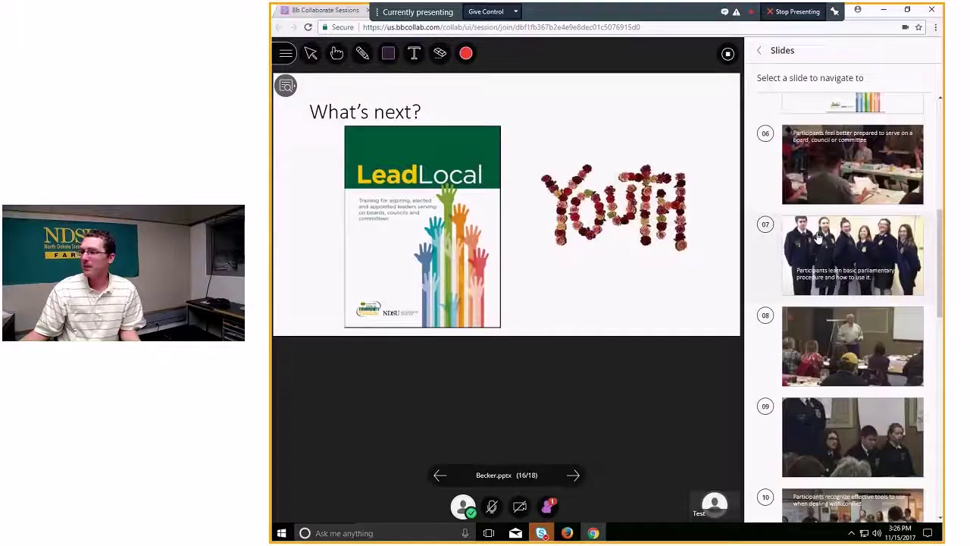
left_click(853, 186)
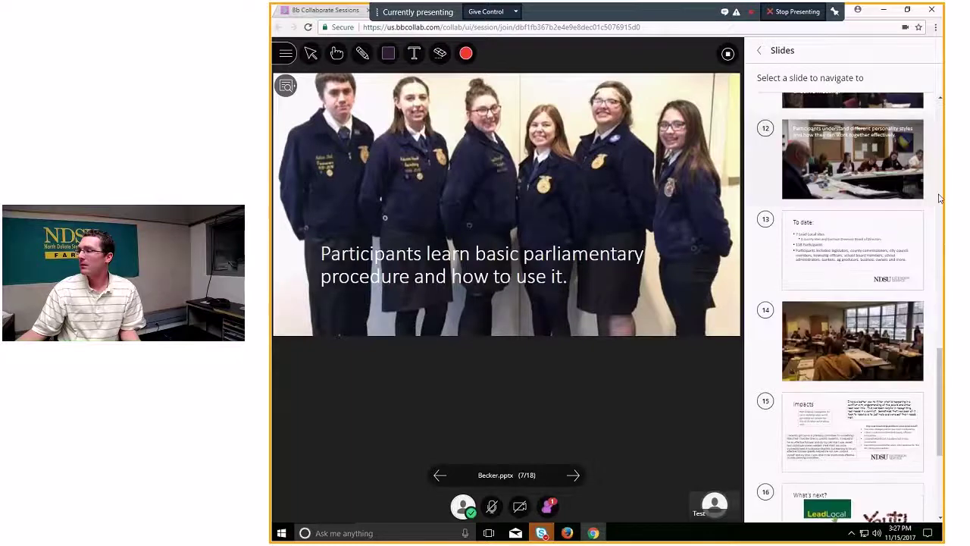
Return to the shareable files and share Becker.pptx with the session again.
scroll(940, 114, "up", 5)
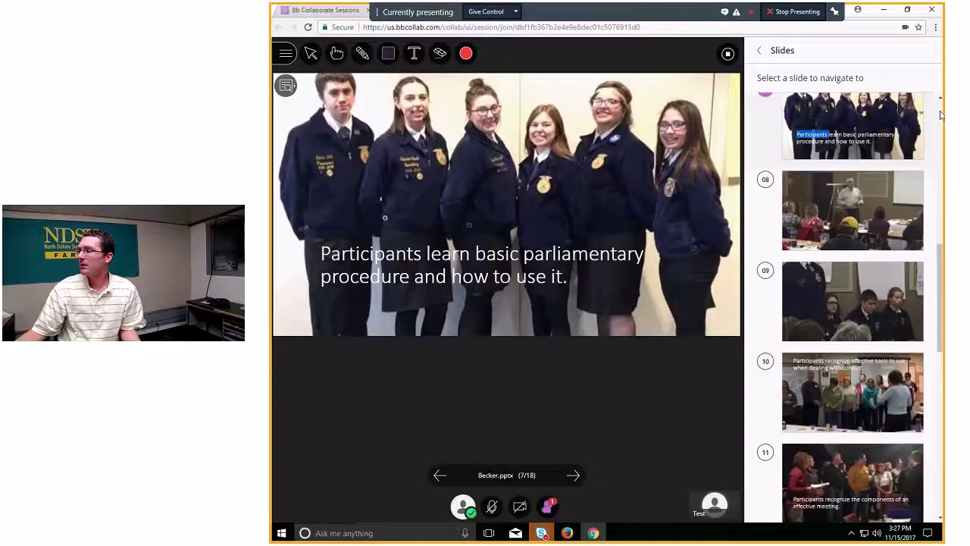
scroll(940, 114, "up", 5)
left_click(762, 52)
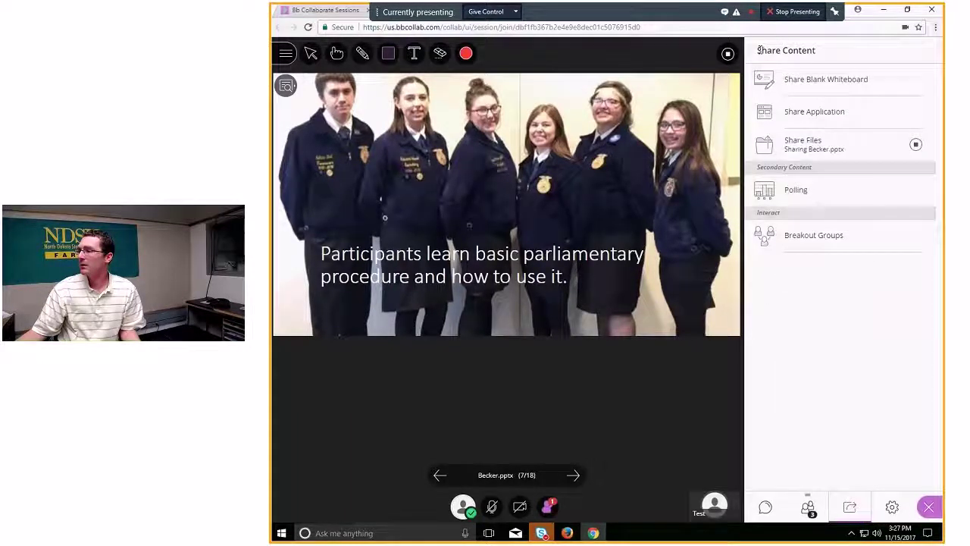
left_click(829, 150)
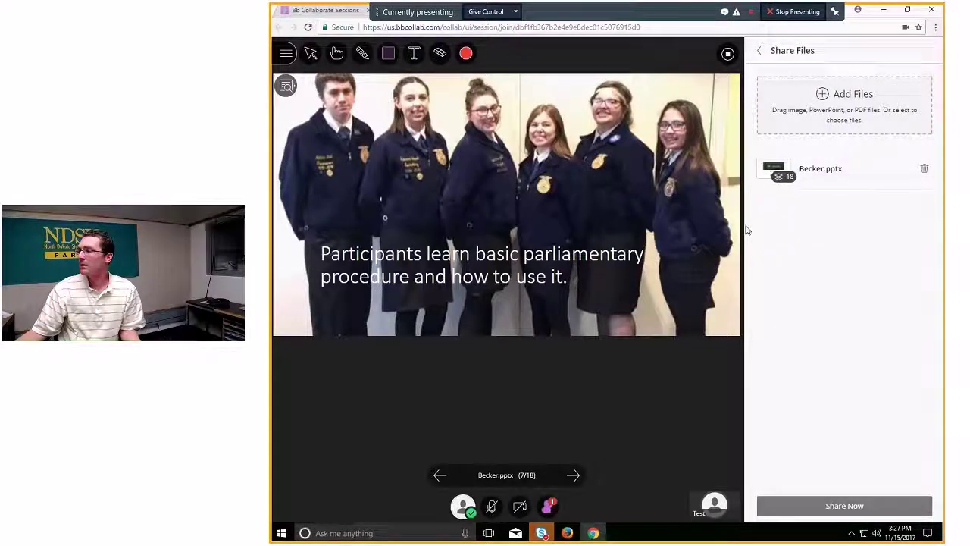
left_click(835, 184)
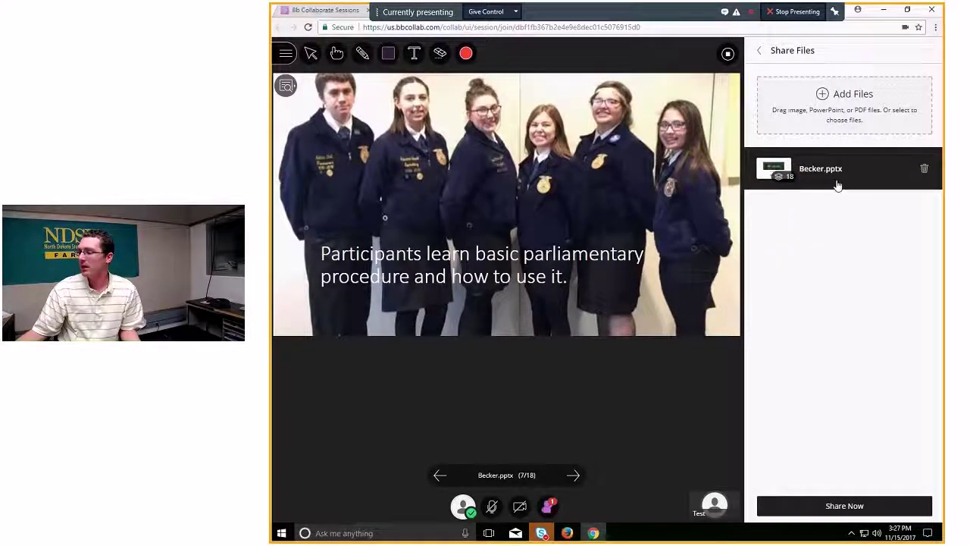
left_click(847, 506)
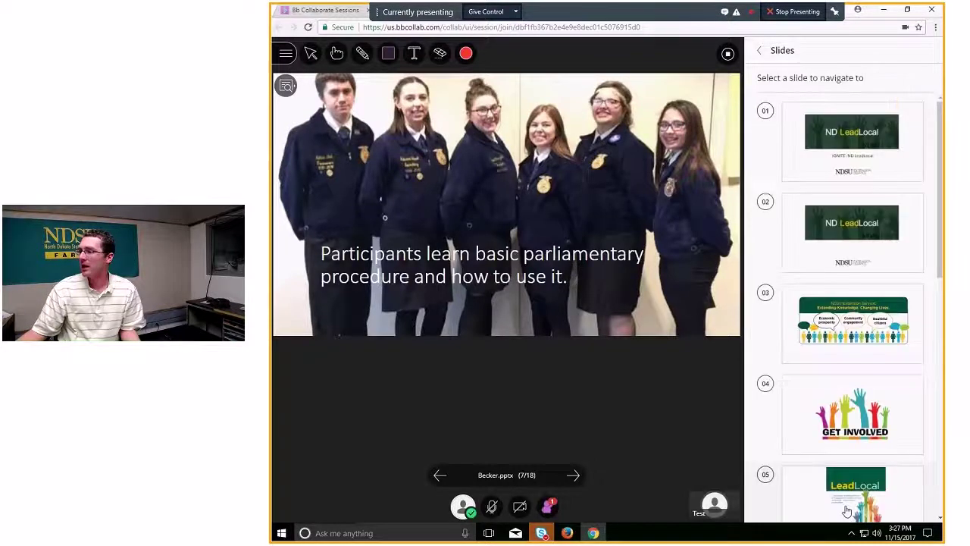
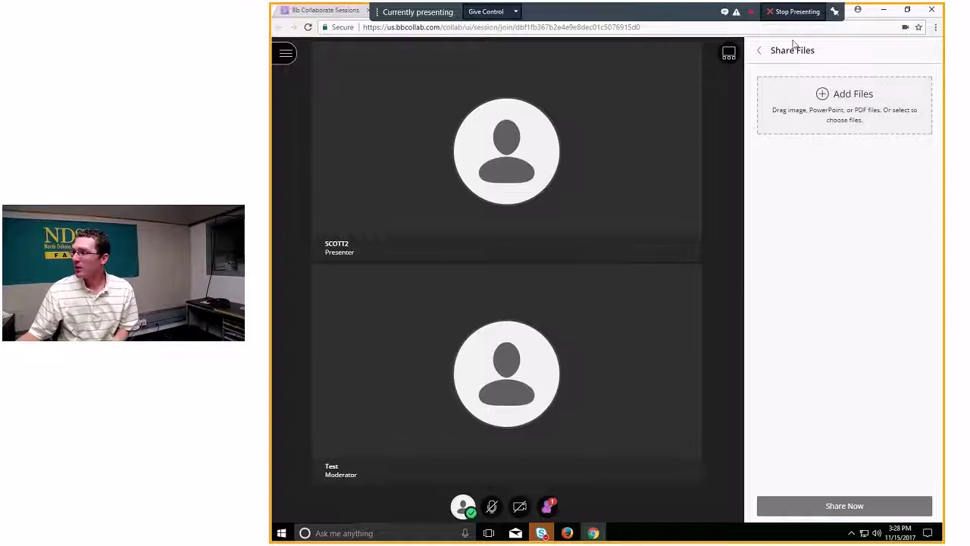
Start a poll with Yes/No Choices, answer it with Yes and close the poll window.
left_click(761, 51)
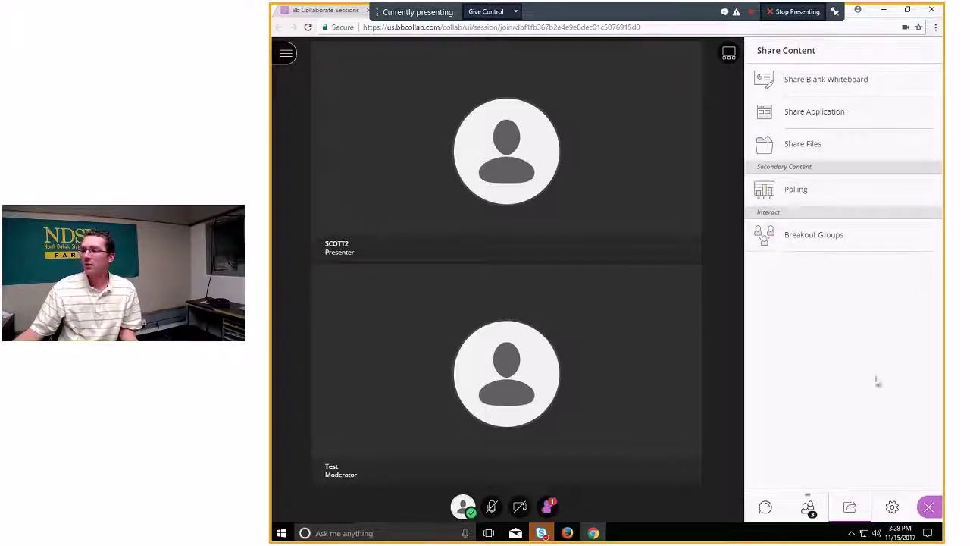
left_click(810, 193)
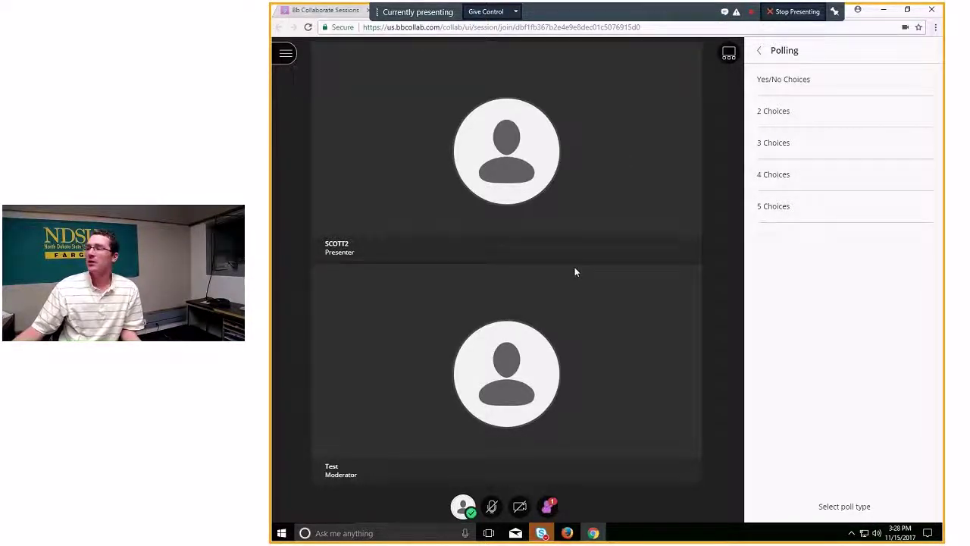
left_click(816, 81)
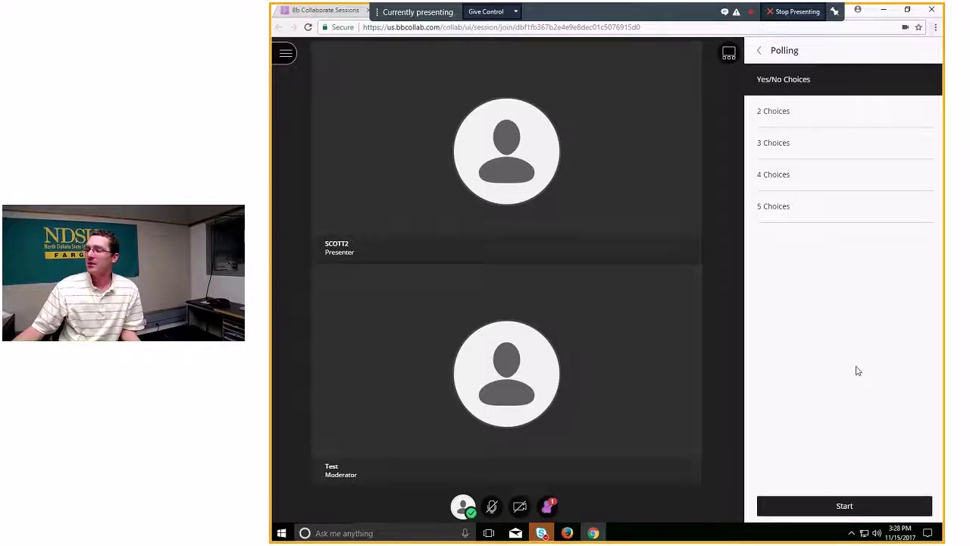
left_click(812, 513)
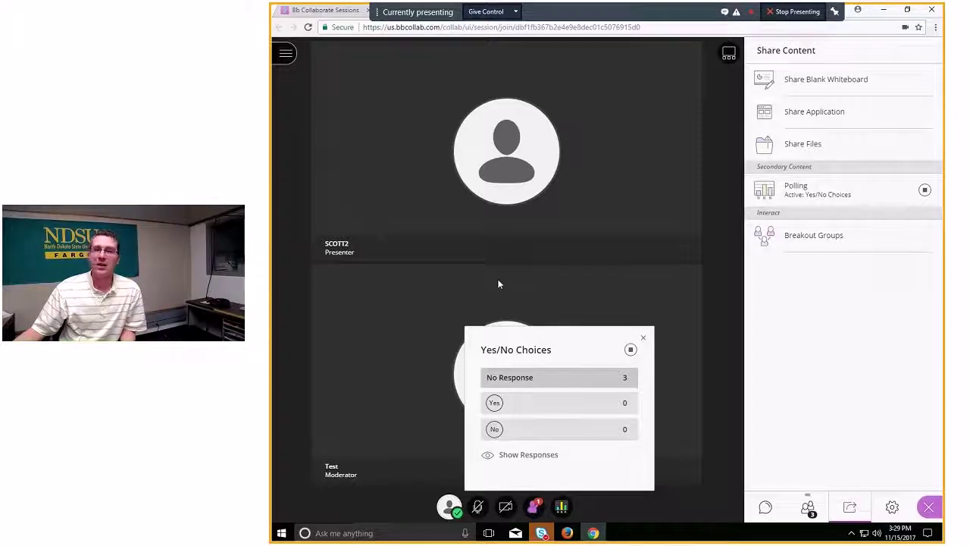
left_click(495, 403)
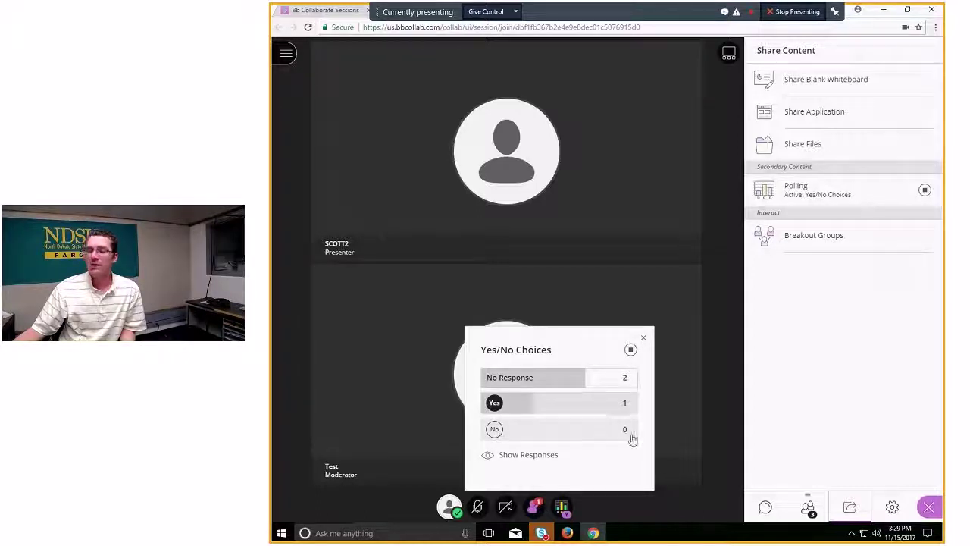
left_click(643, 340)
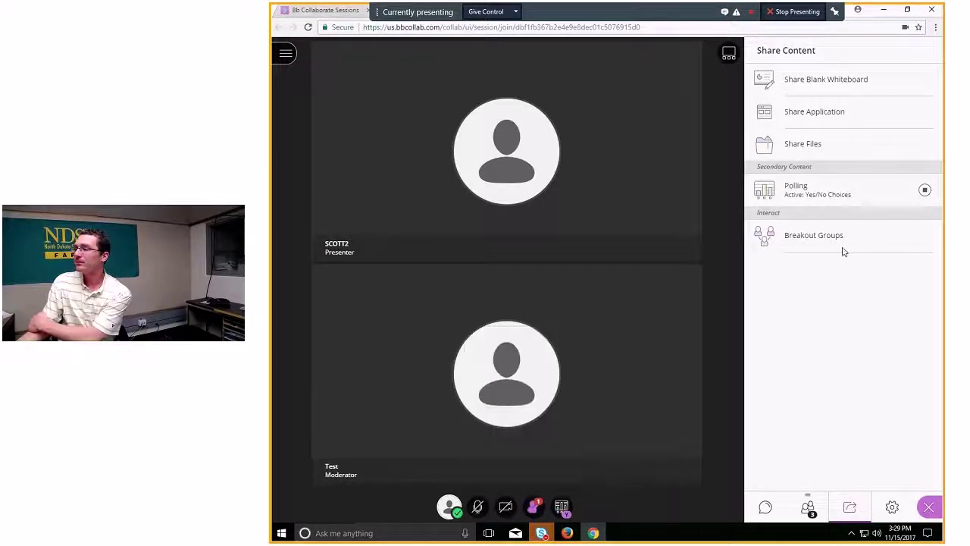
Reopen the active poll's results, show the responses to the attendees and close the poll window.
left_click(873, 195)
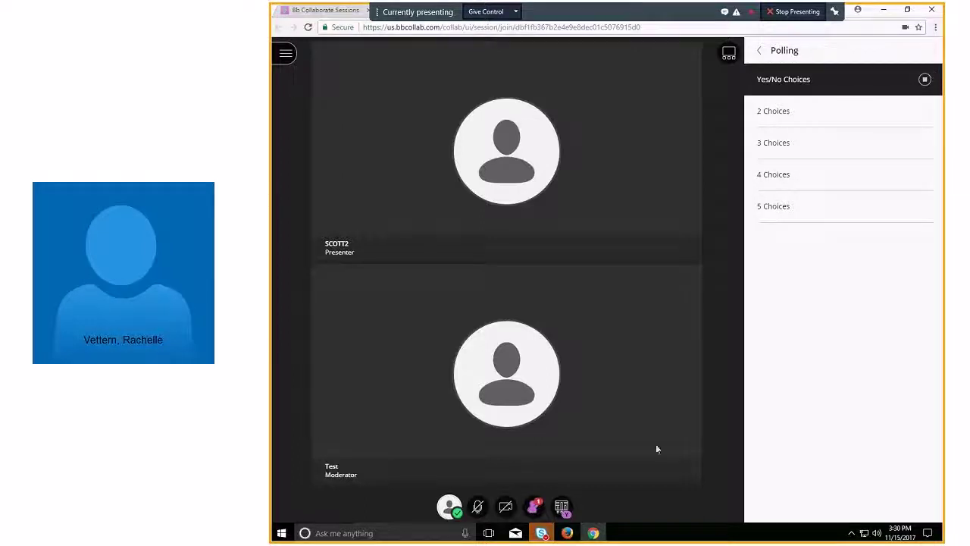
left_click(562, 508)
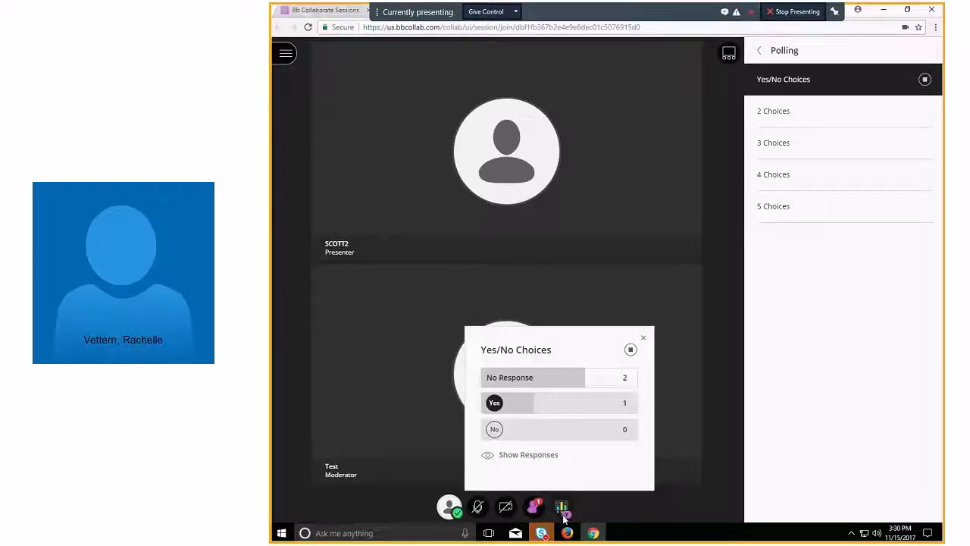
left_click(540, 455)
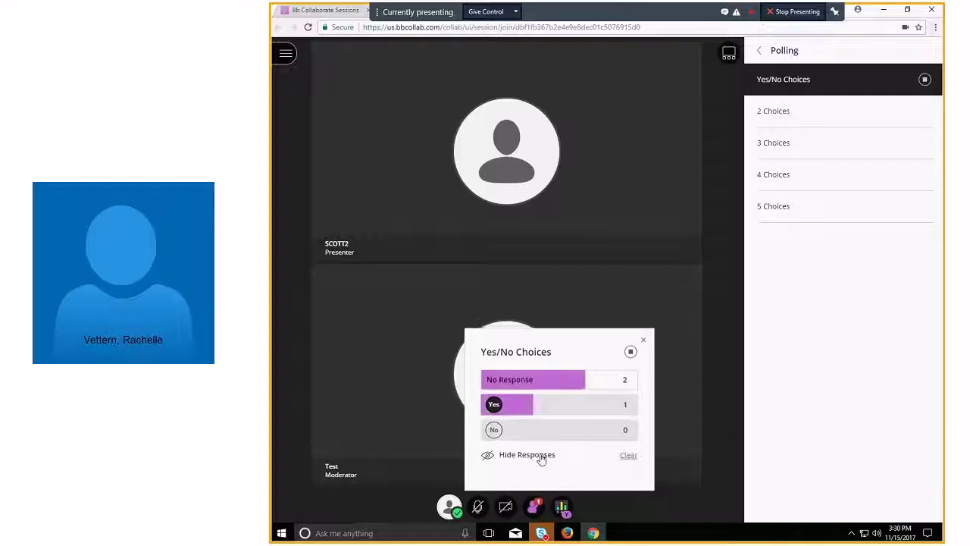
left_click(644, 341)
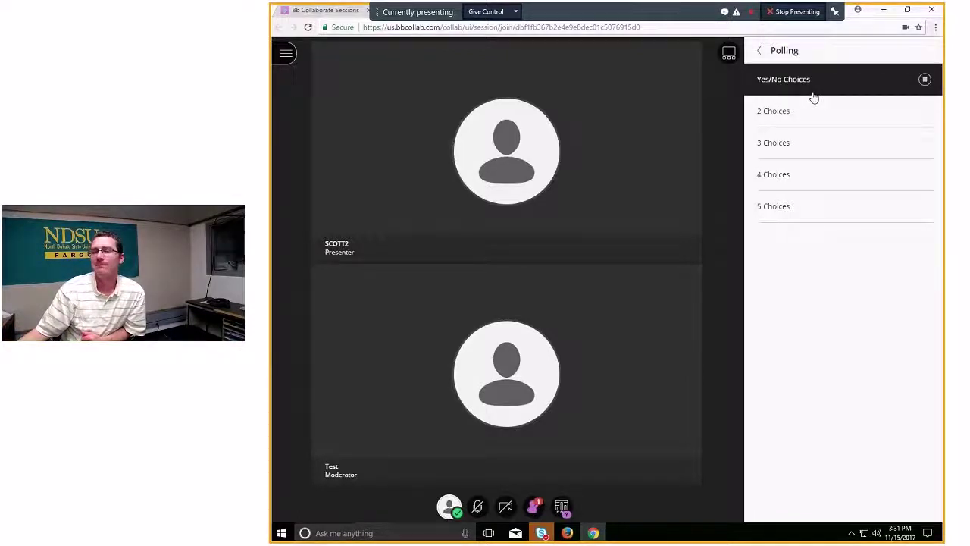
Return to the content sharing options and end the active Yes/No poll.
left_click(761, 52)
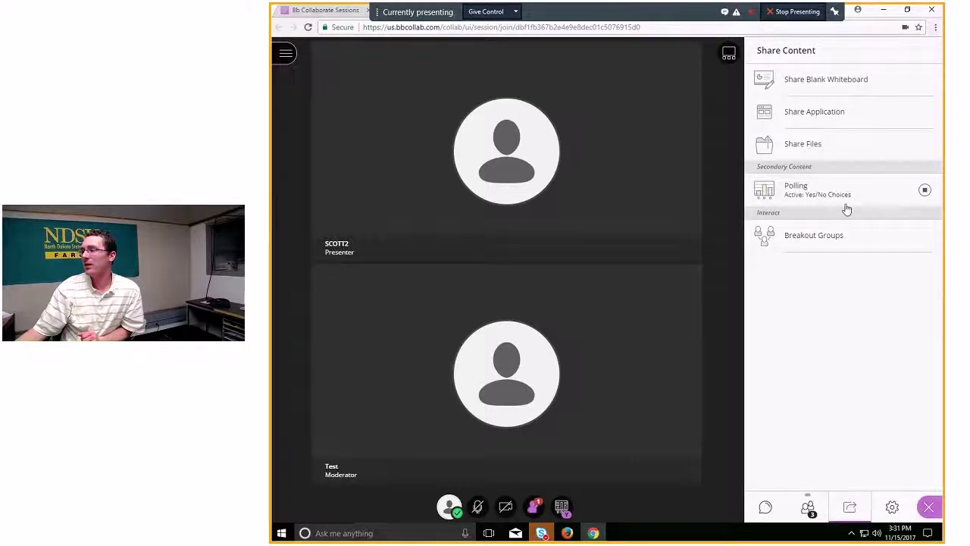
left_click(927, 190)
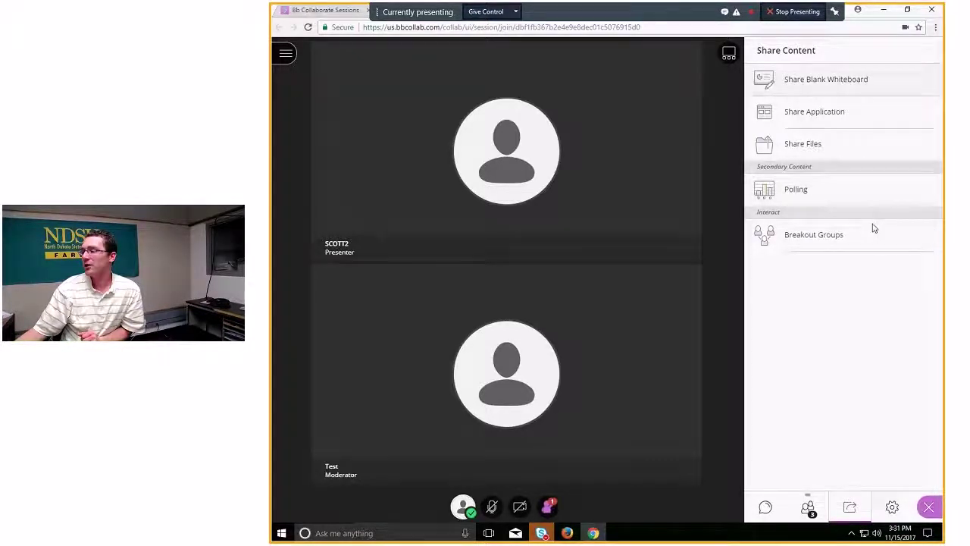
Set up breakout groups with custom assignment, move NDSU Agriculture Communication into Group 2 and start the groups.
left_click(856, 241)
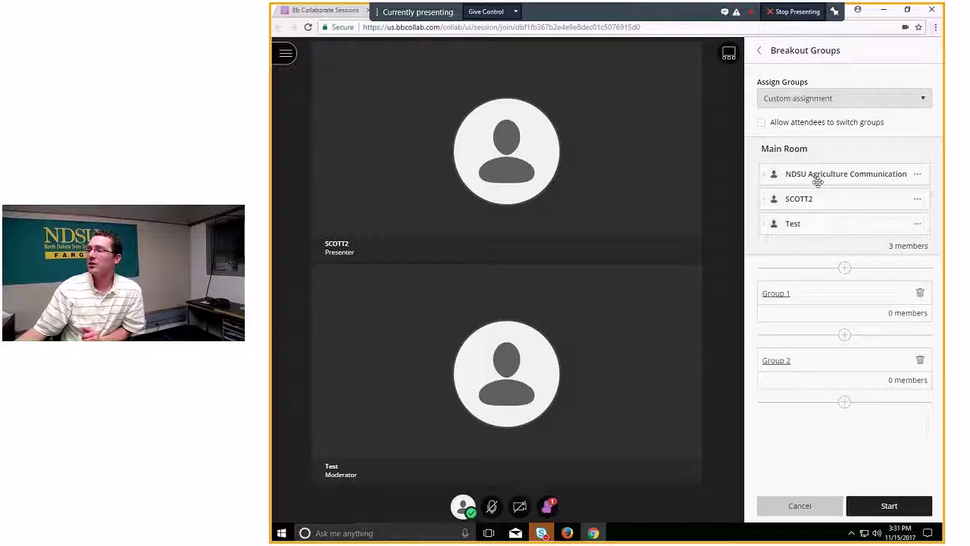
left_click_drag(818, 173, 830, 242)
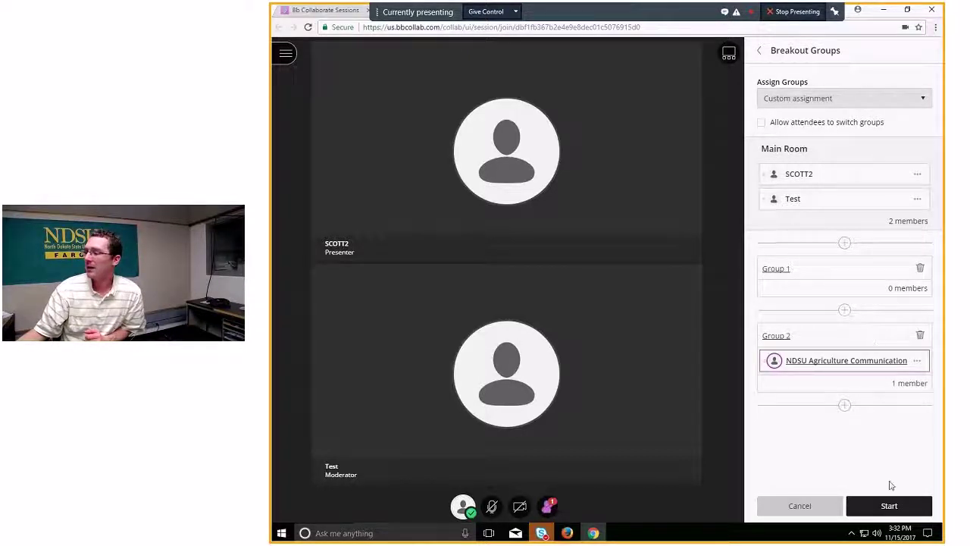
left_click(872, 506)
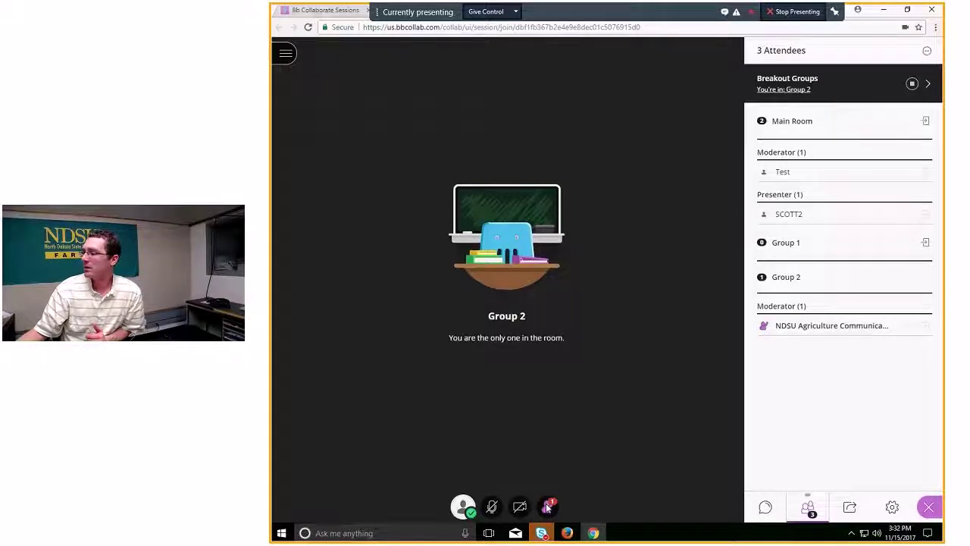
End the running breakout groups from the content sharing options and open the session chat.
left_click(849, 505)
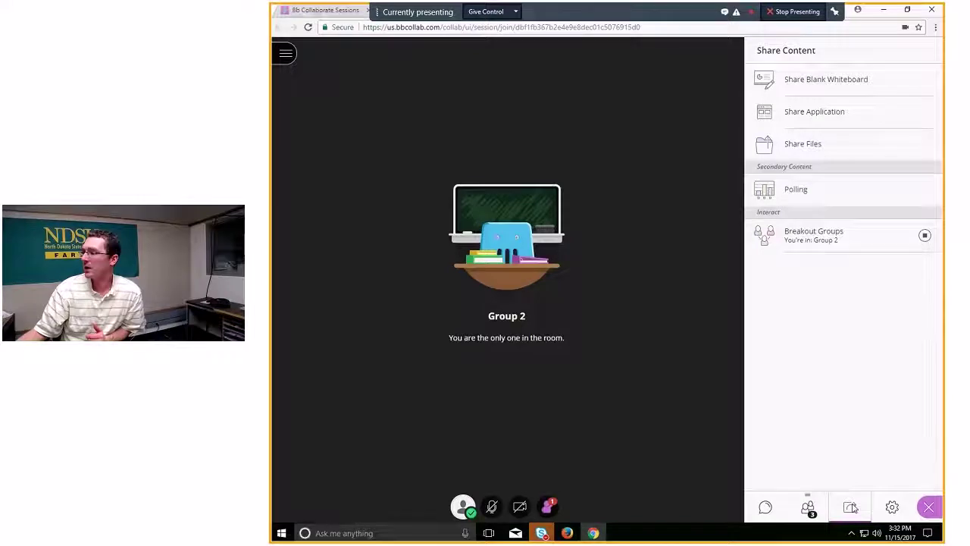
left_click(925, 237)
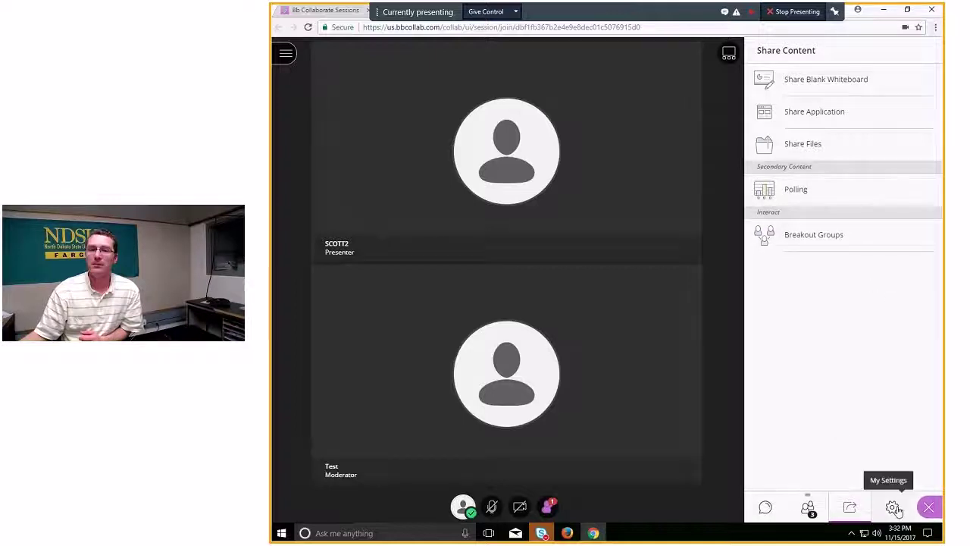
left_click(767, 508)
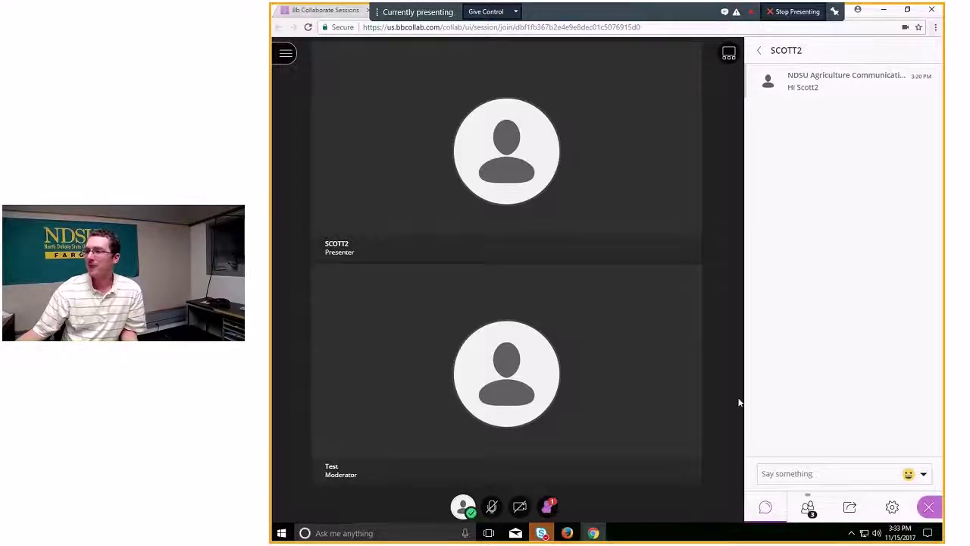
Start recording the session, stop the recording again and close the session menu.
left_click(286, 55)
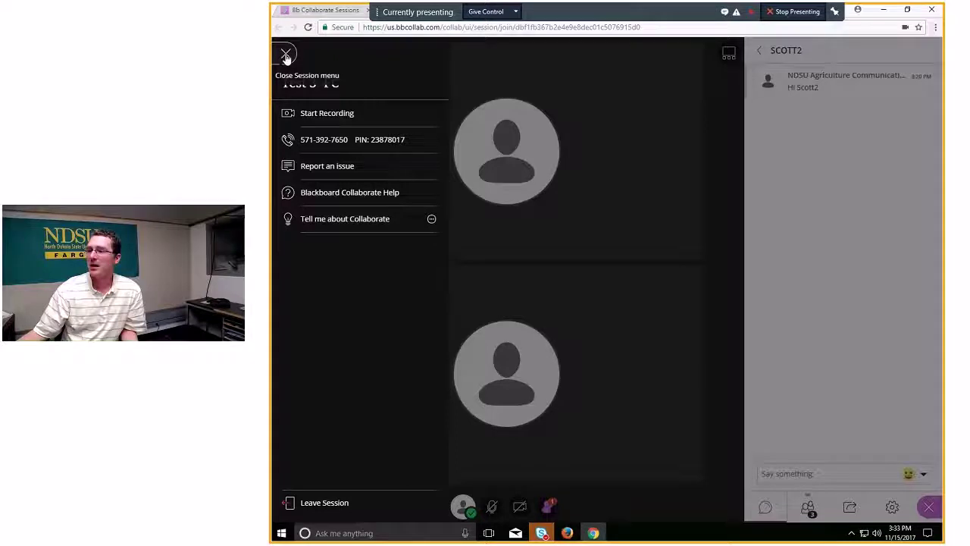
left_click(341, 114)
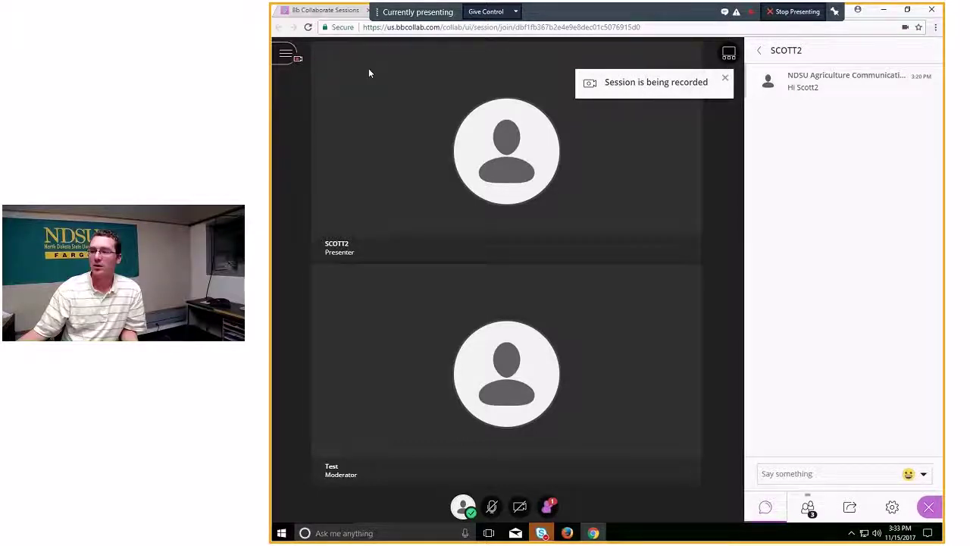
left_click(290, 57)
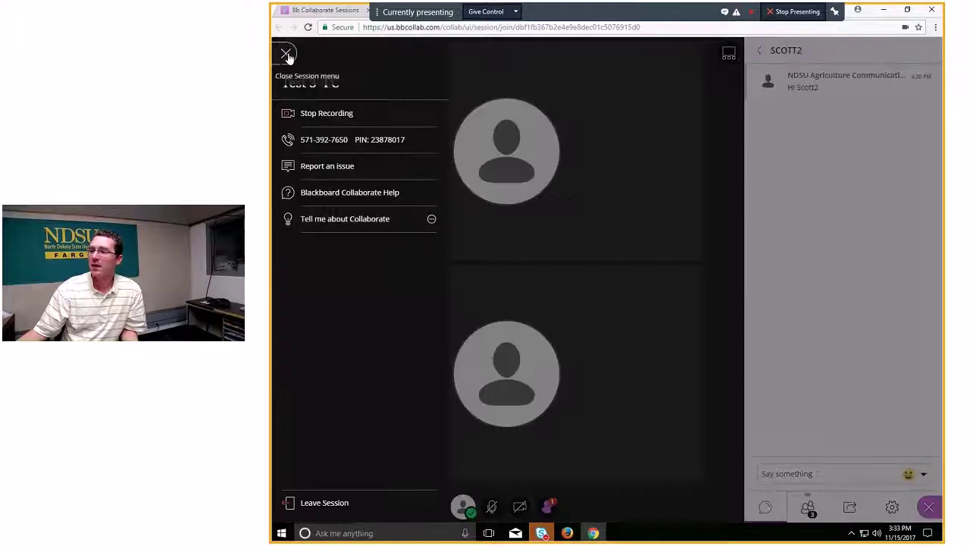
left_click(320, 114)
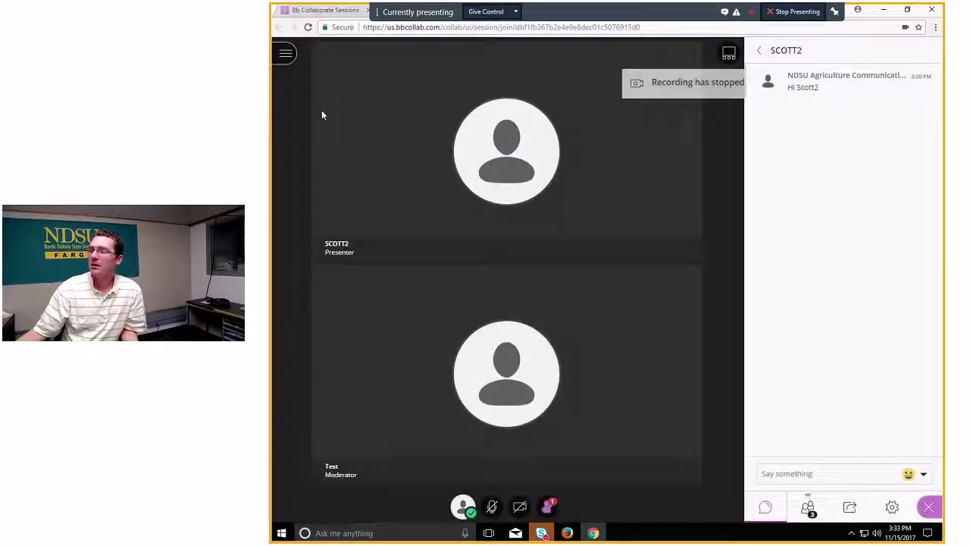
left_click(287, 56)
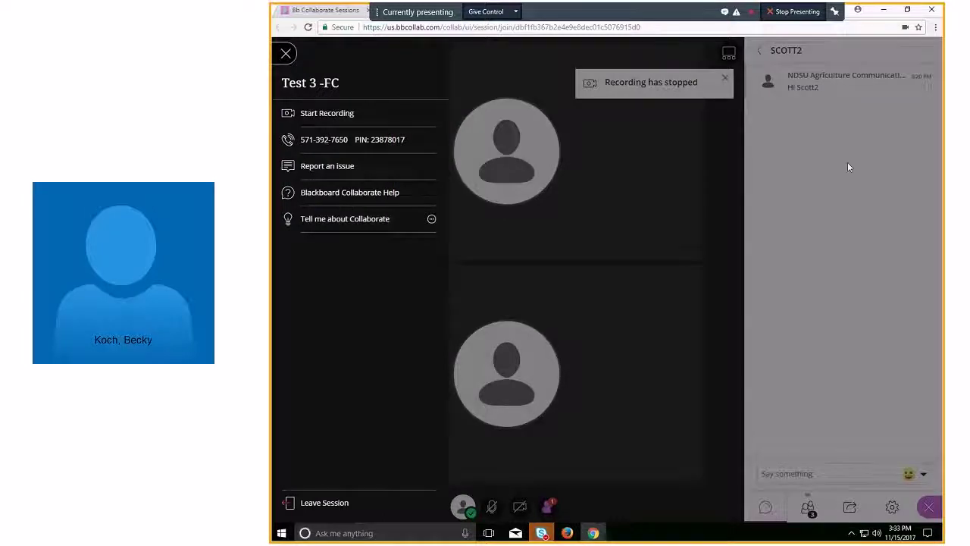
left_click(849, 164)
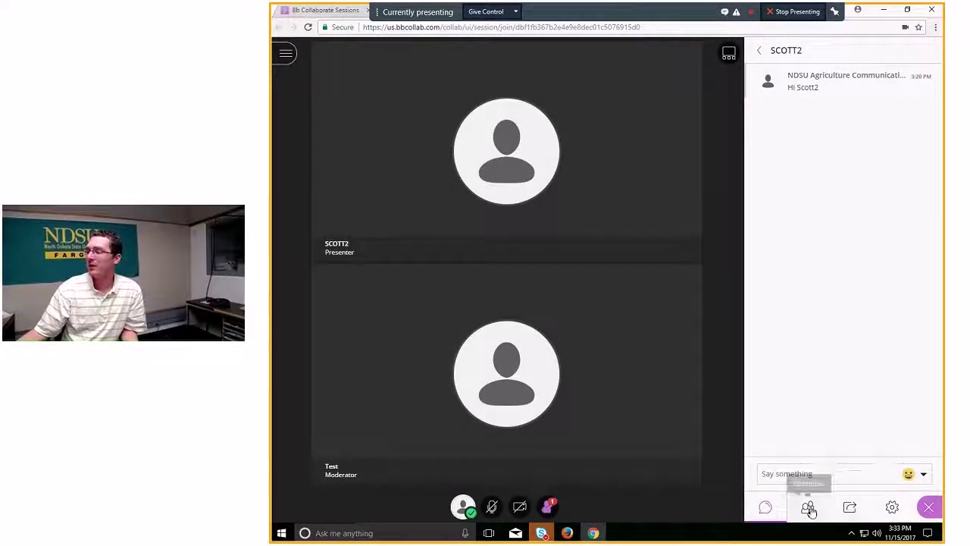
Look through the attendee list and My Settings, and collapse the side panel.
left_click(809, 507)
left_click(894, 508)
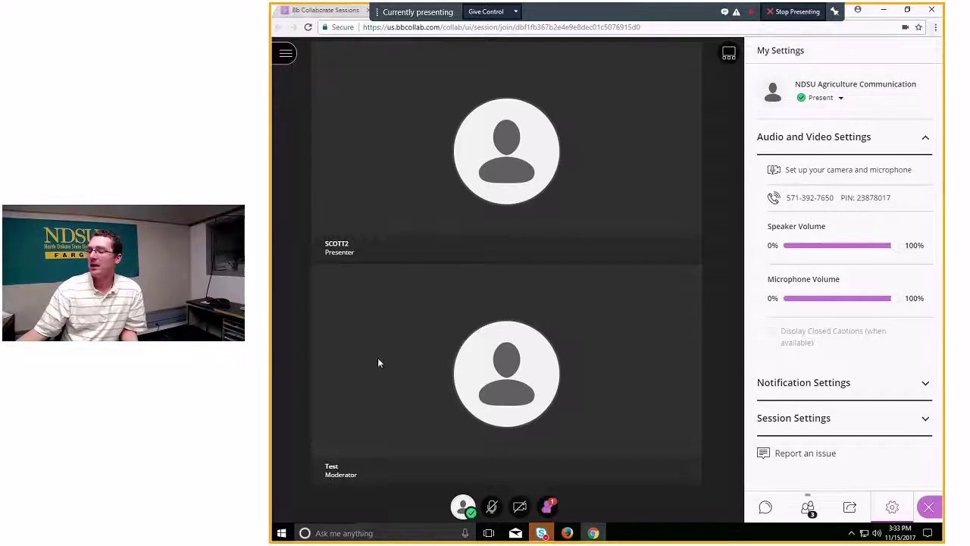
left_click(463, 467)
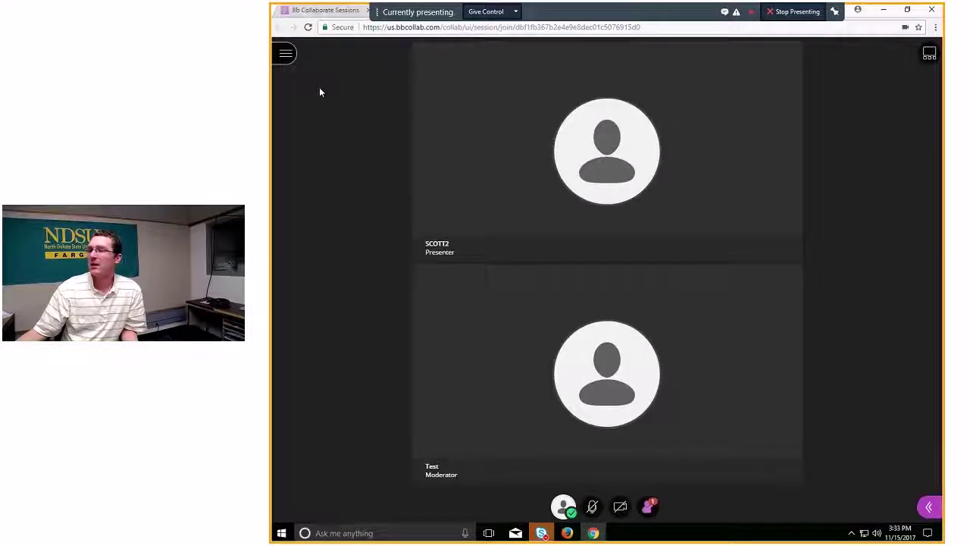
Leave the Test 3 -FC session and skip the audio and video rating.
left_click(286, 53)
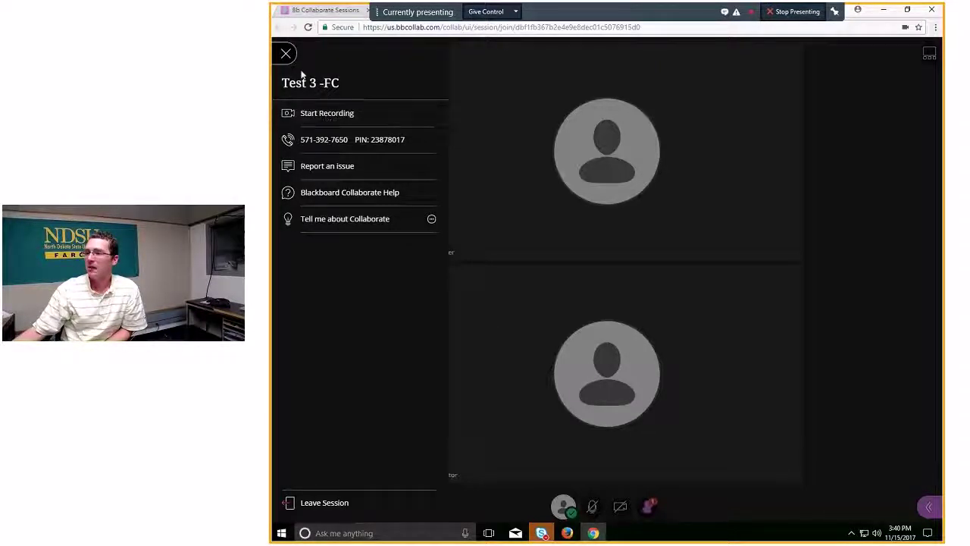
left_click(286, 54)
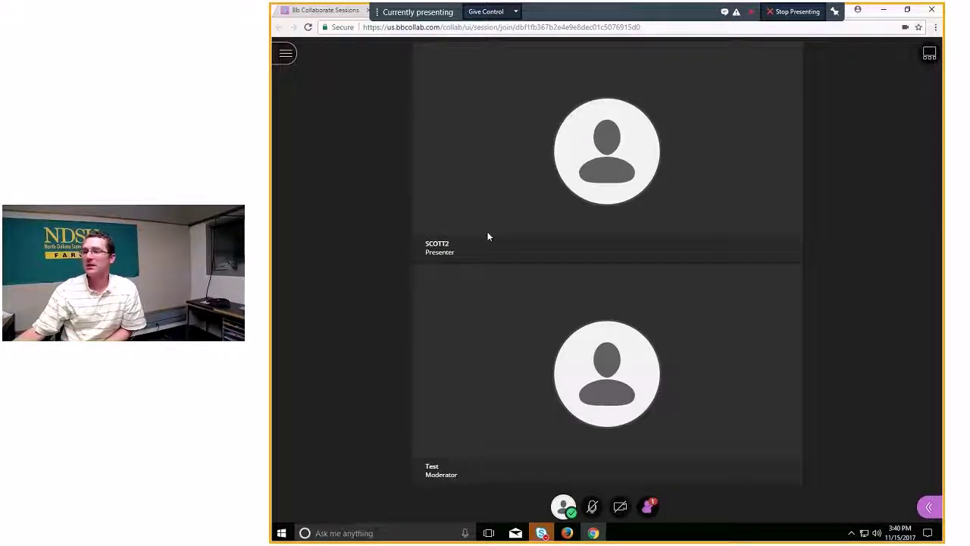
left_click(287, 55)
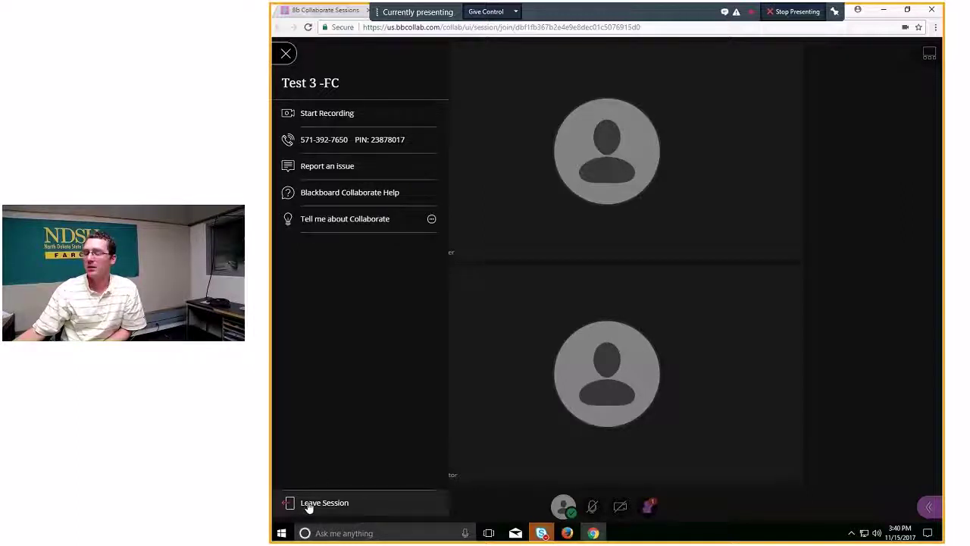
left_click(308, 505)
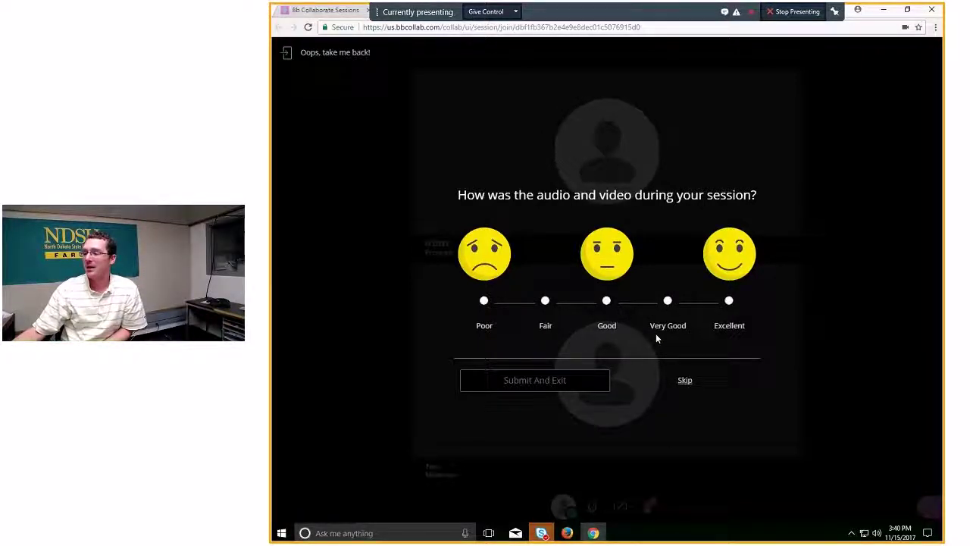
left_click(684, 380)
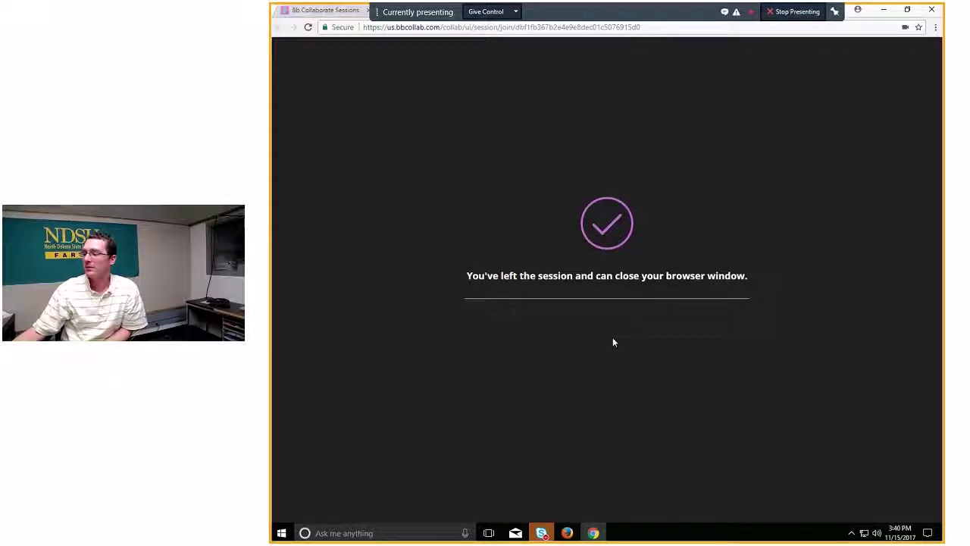
Reload the session page to rejoin the Test 3 -FC session.
mouse_move(595, 534)
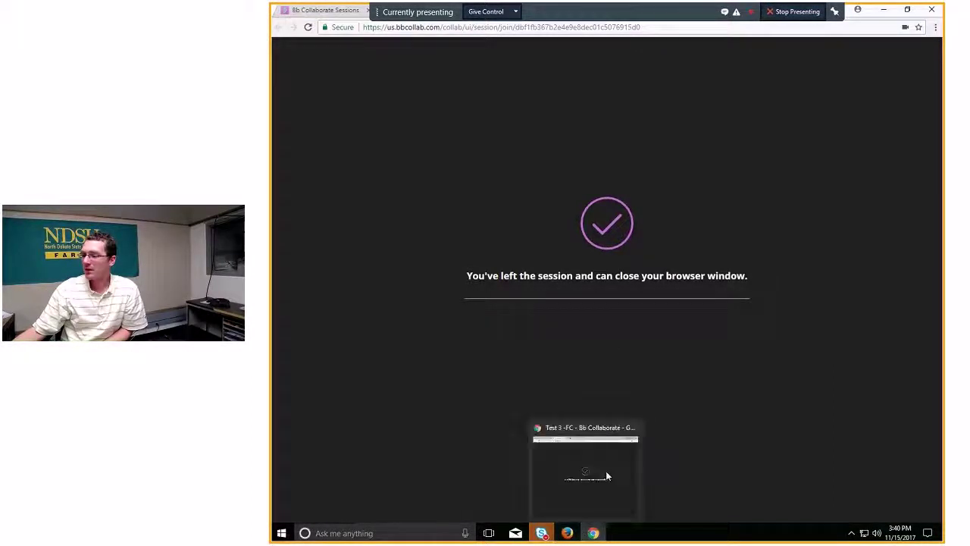
left_click(593, 509)
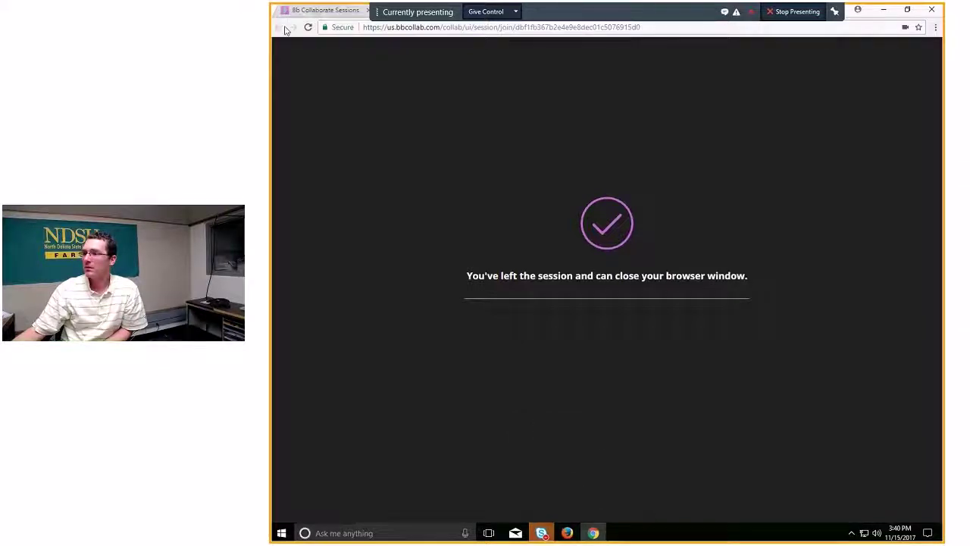
left_click(323, 28)
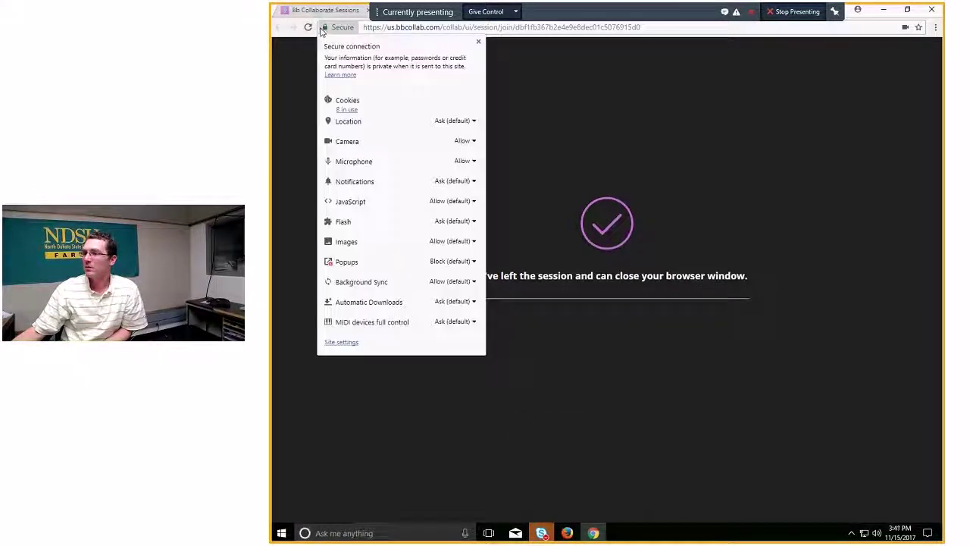
left_click(307, 26)
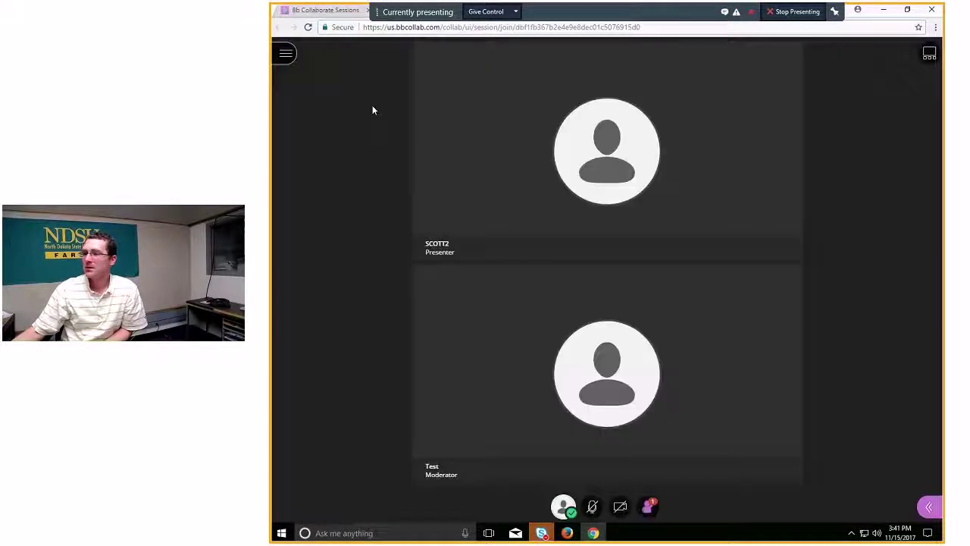
Leave the rejoined session again without rating its audio and video.
left_click(287, 54)
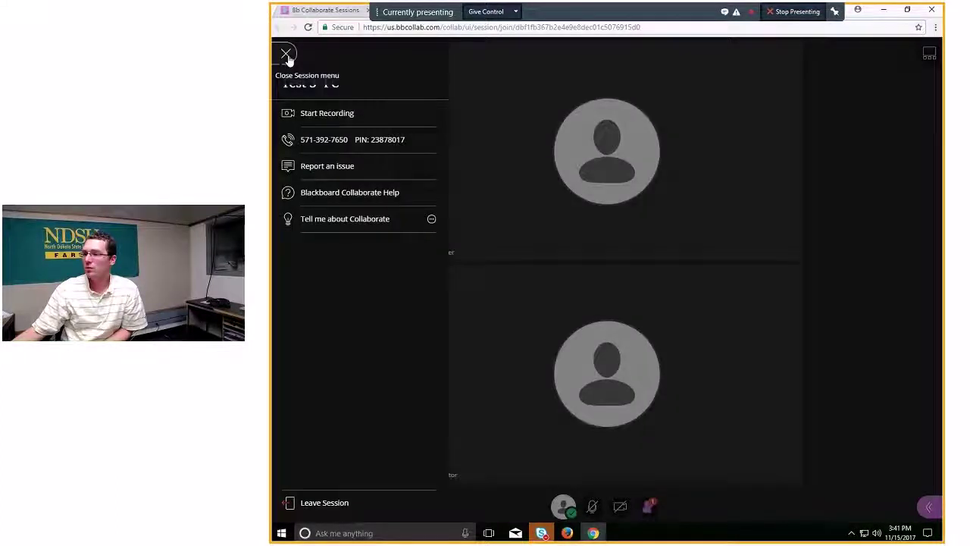
left_click(324, 504)
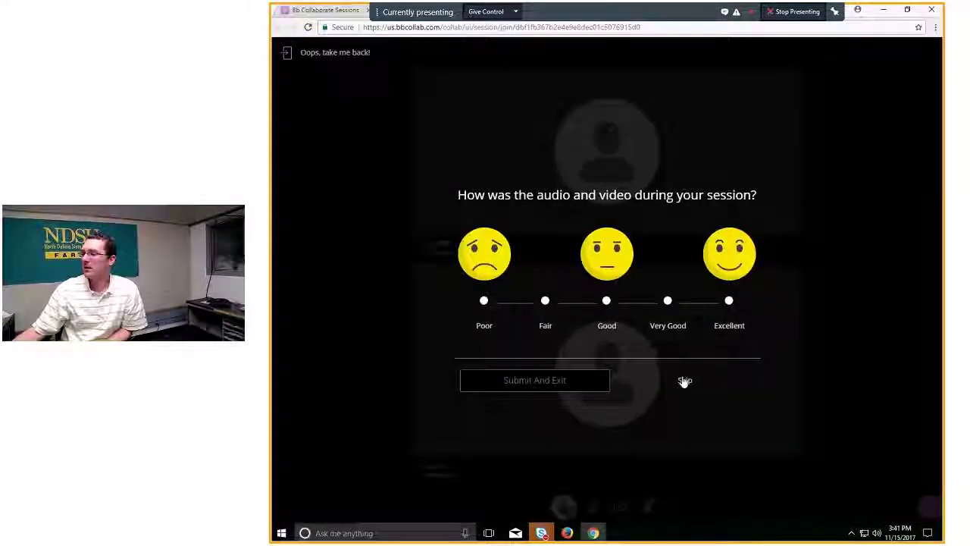
left_click(684, 380)
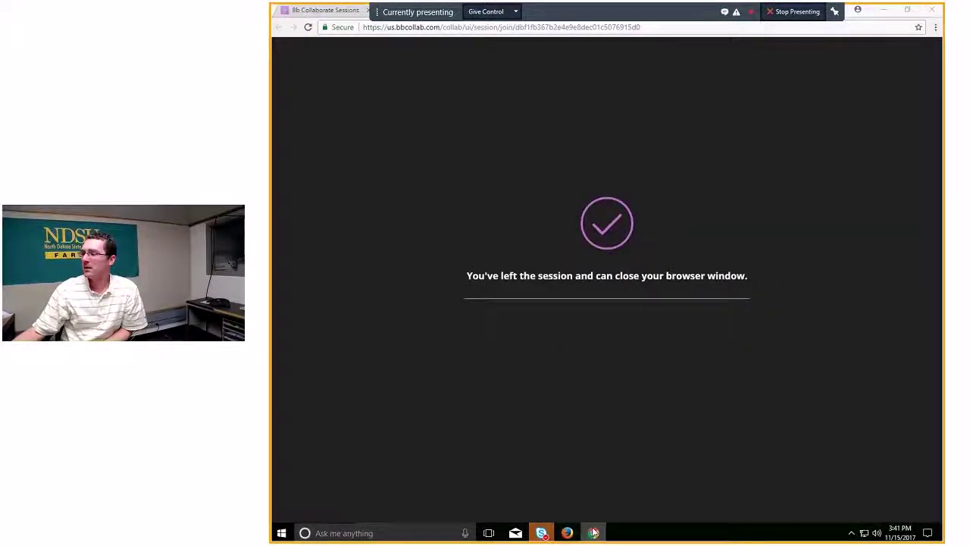
Go to sas.elluminate.com/site/internal/home and switch back to the Collaborate Ultra experience.
right_click(594, 533)
left_click(488, 346)
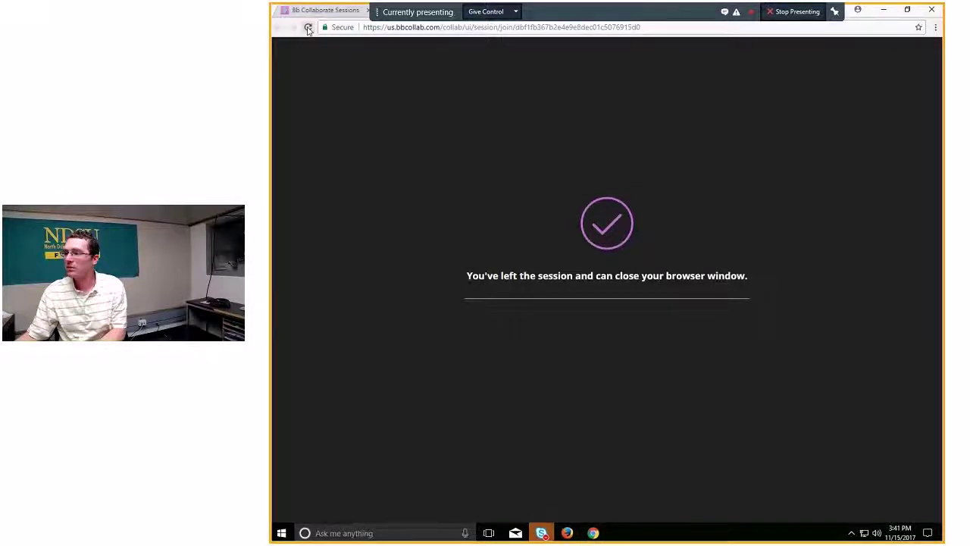
left_click(678, 28)
type("sas")
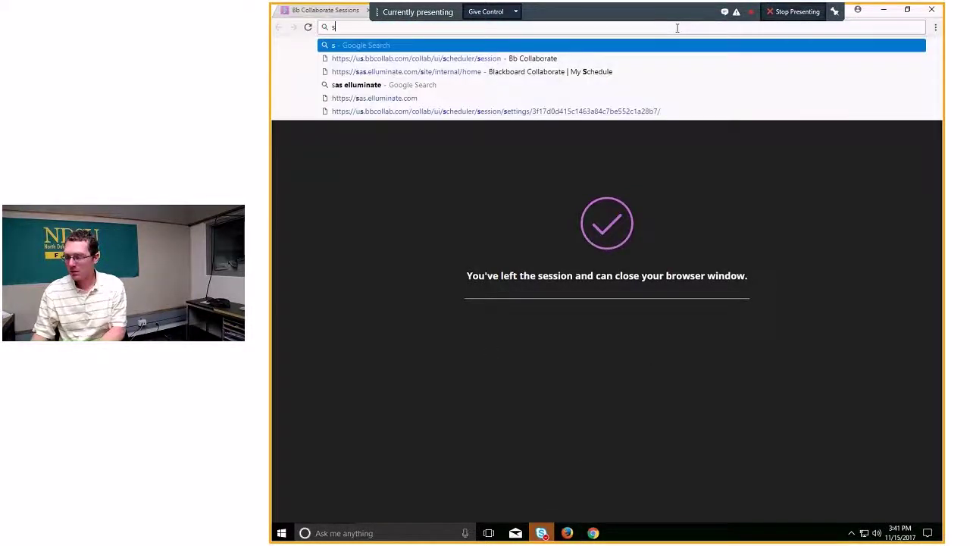
key("BackSpace")
key("Down")
key("Down")
key("Return")
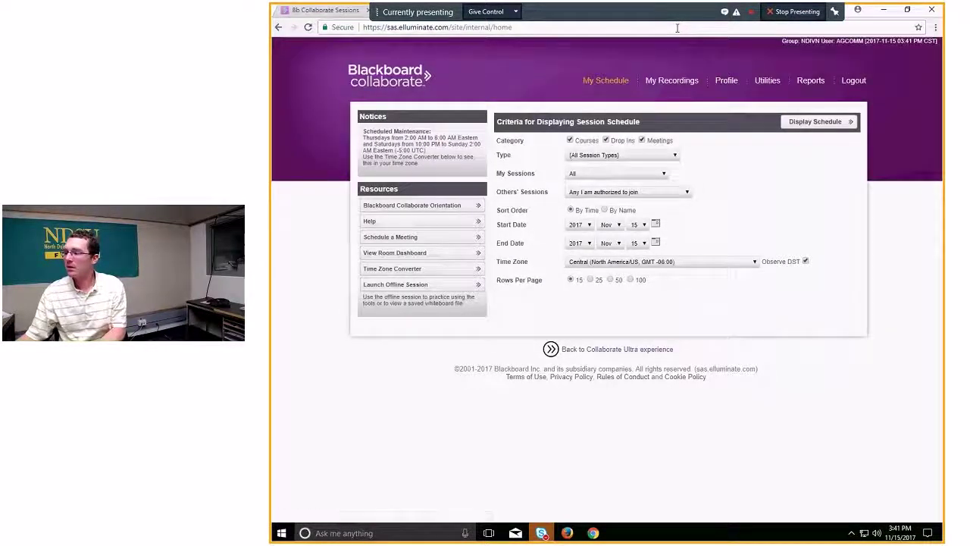
left_click(642, 350)
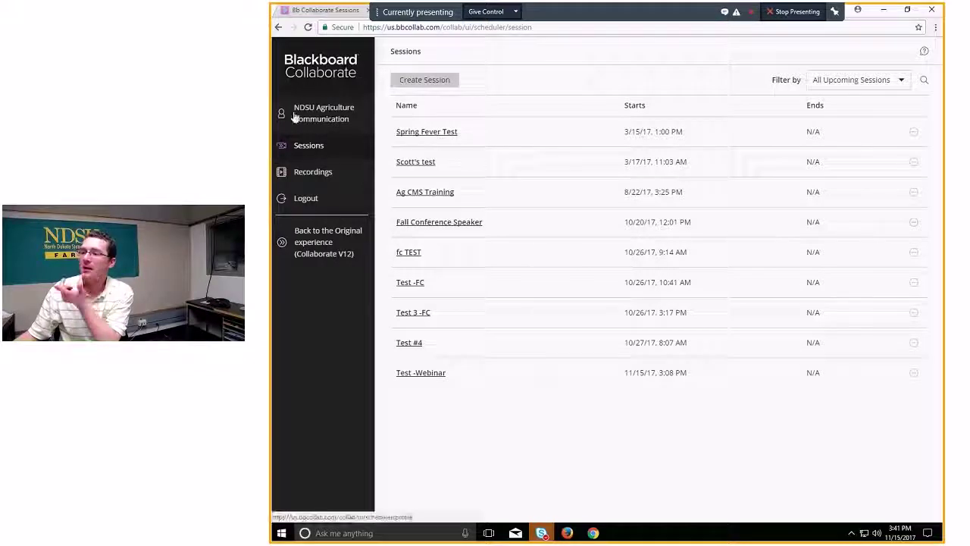
Download Test 3 -FC - recording_1 from the recordings list and open collab-recording.mp4 for playback.
left_click(308, 173)
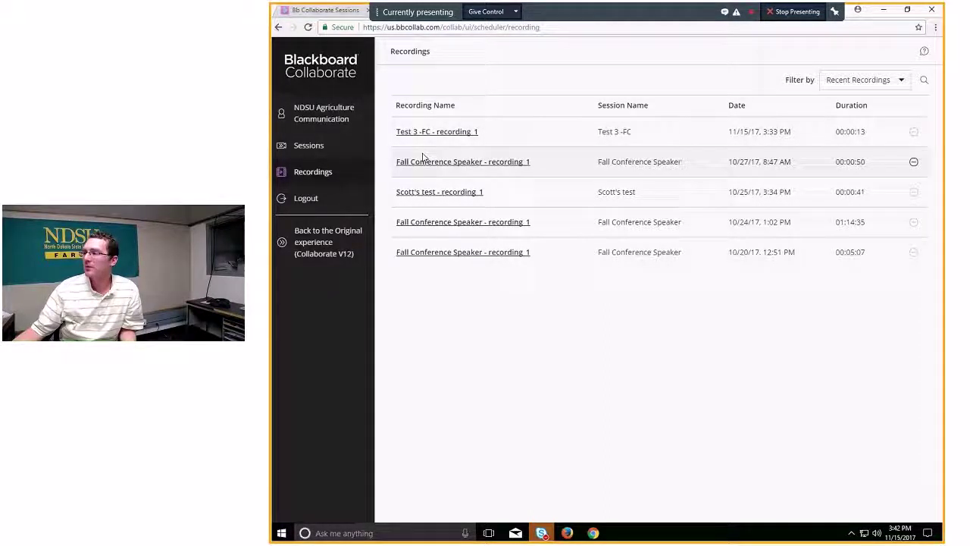
left_click(915, 132)
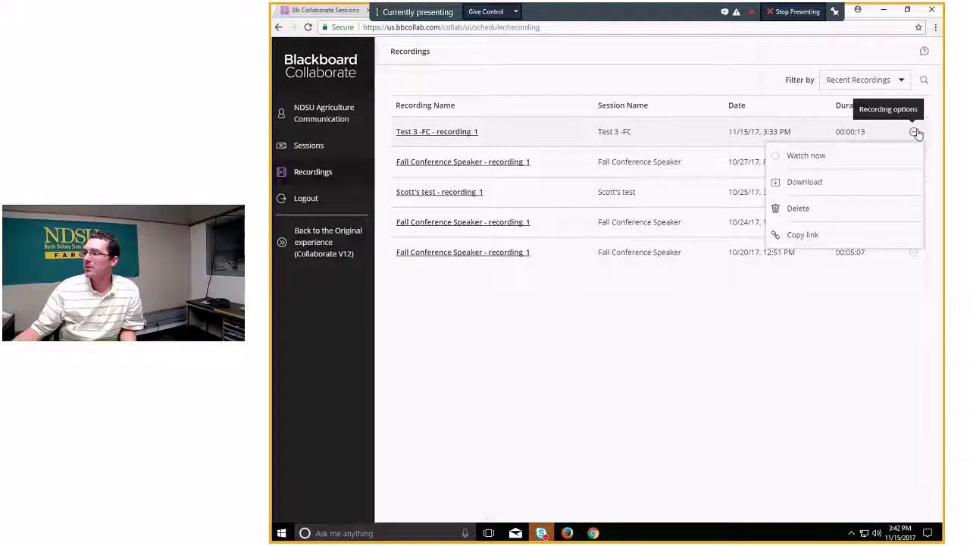
left_click(818, 183)
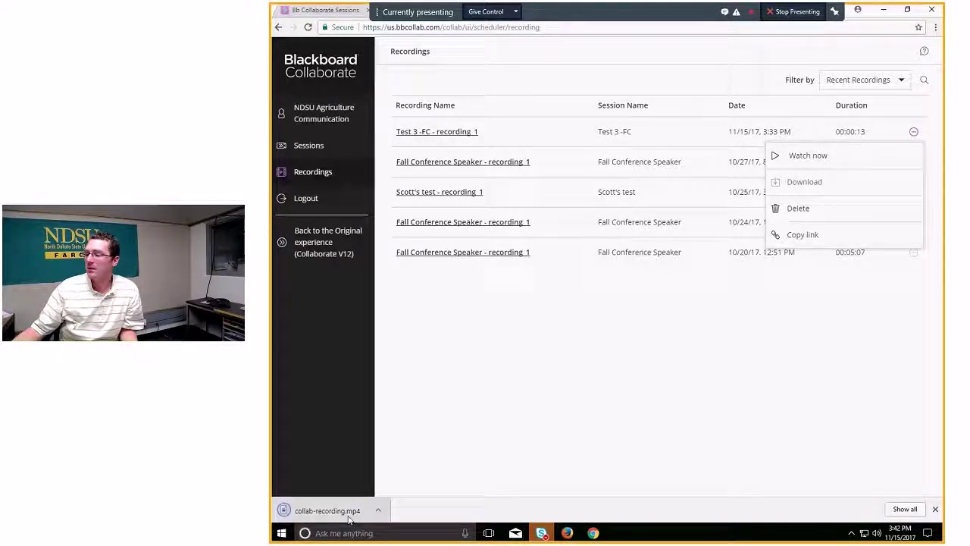
left_click(381, 512)
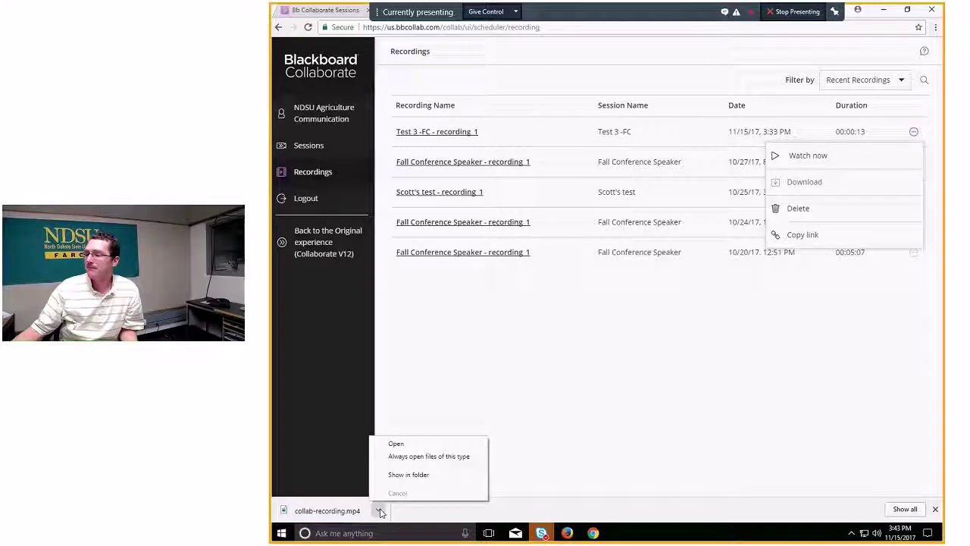
left_click(415, 451)
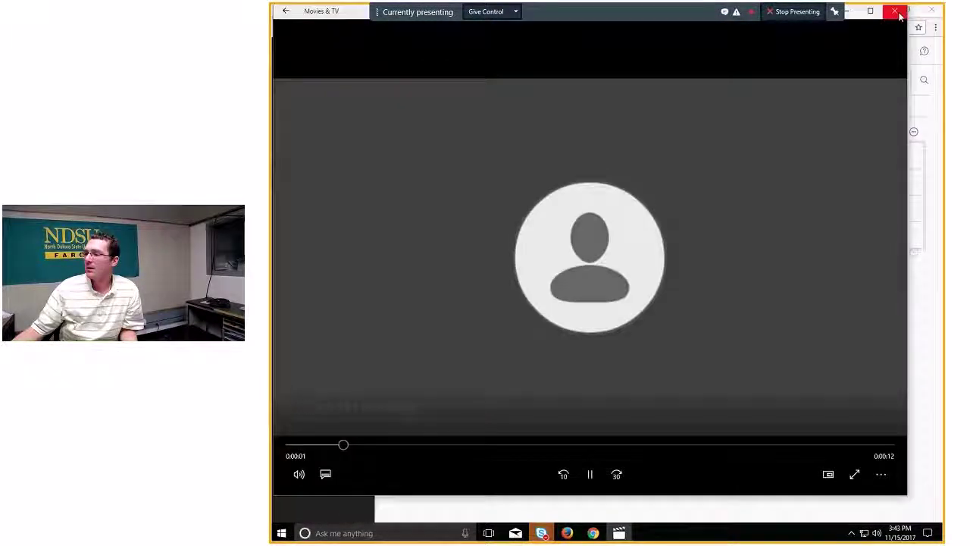
Close the video playback and bring up the shareable link for the Test 3 -FC - recording_1 recording.
left_click(896, 12)
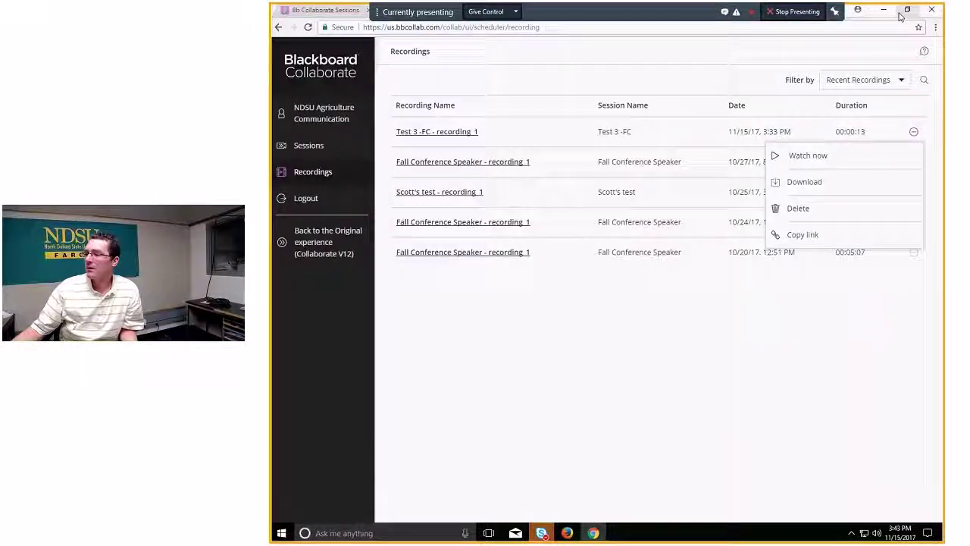
left_click(806, 235)
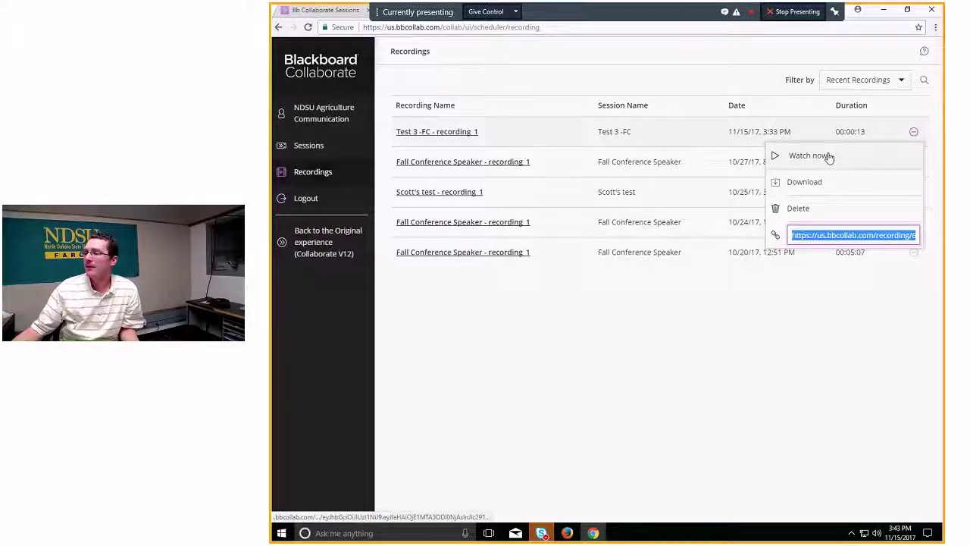
Revisit the recordings list to view the options for Test 3 -FC - recording_1, and go back to the sessions list.
key("alt+Left")
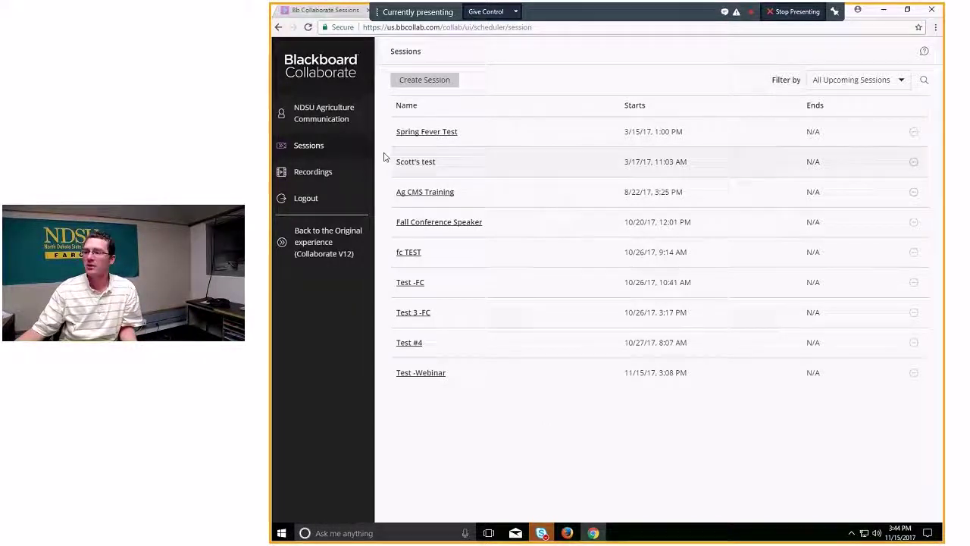
left_click(323, 173)
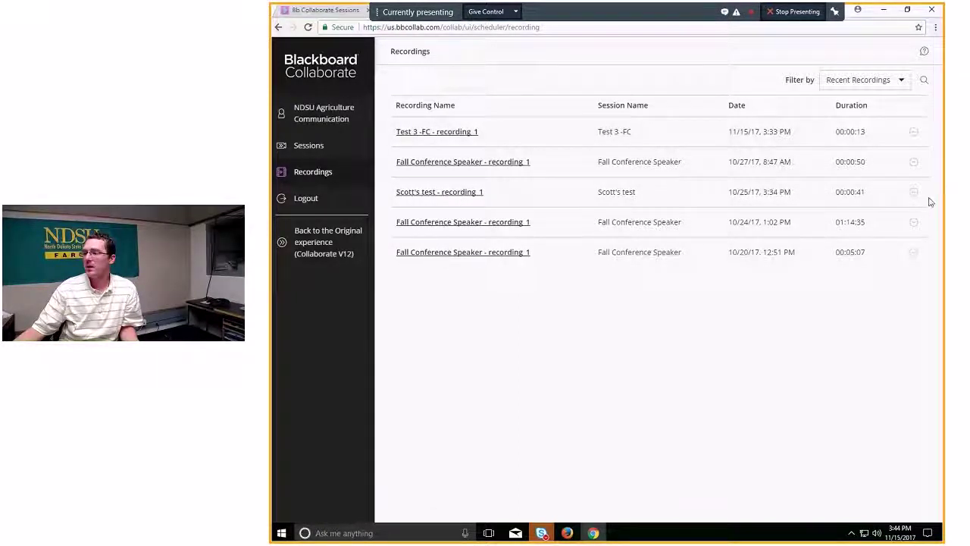
left_click(915, 132)
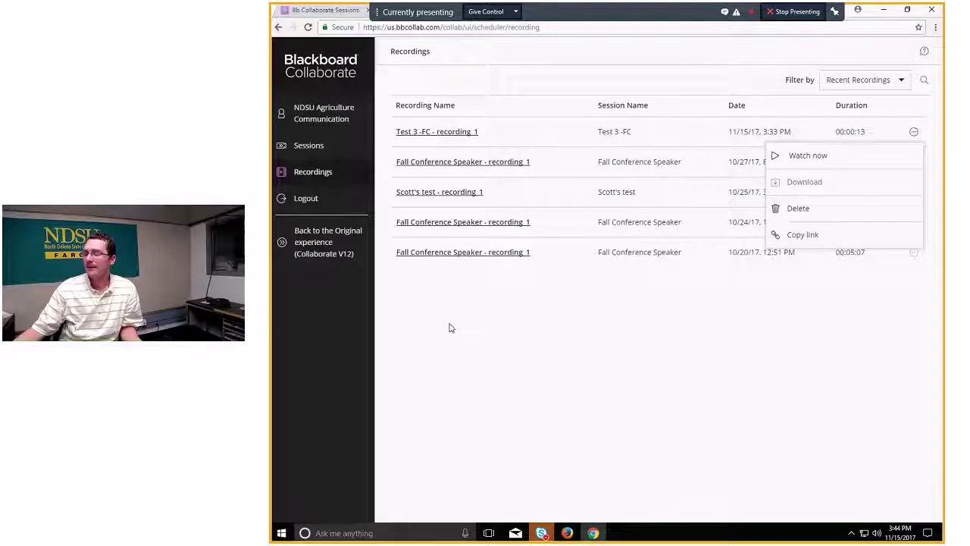
left_click(327, 172)
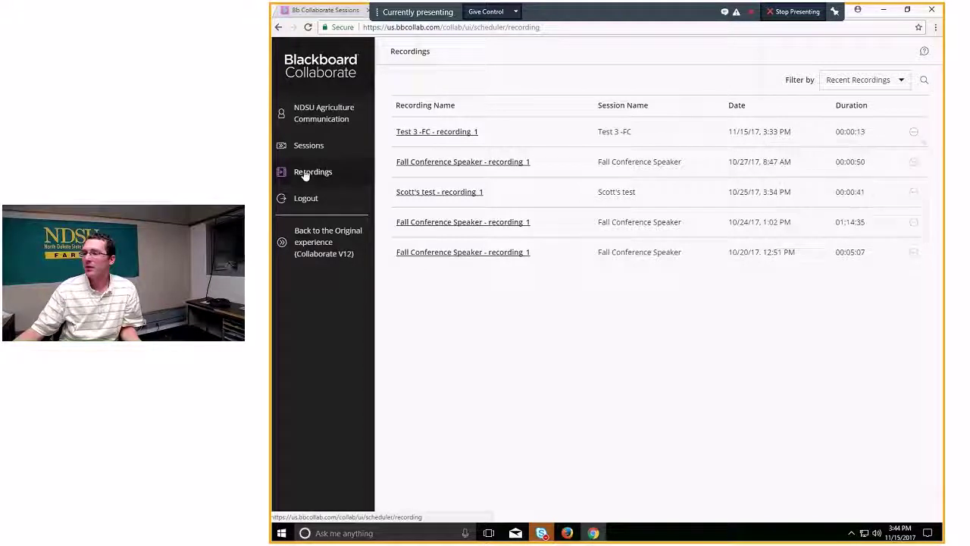
left_click(314, 147)
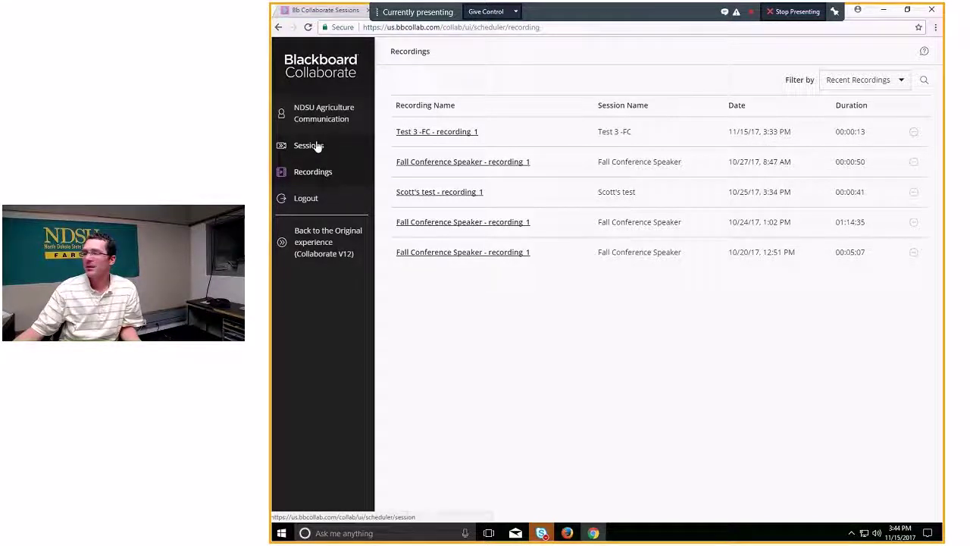